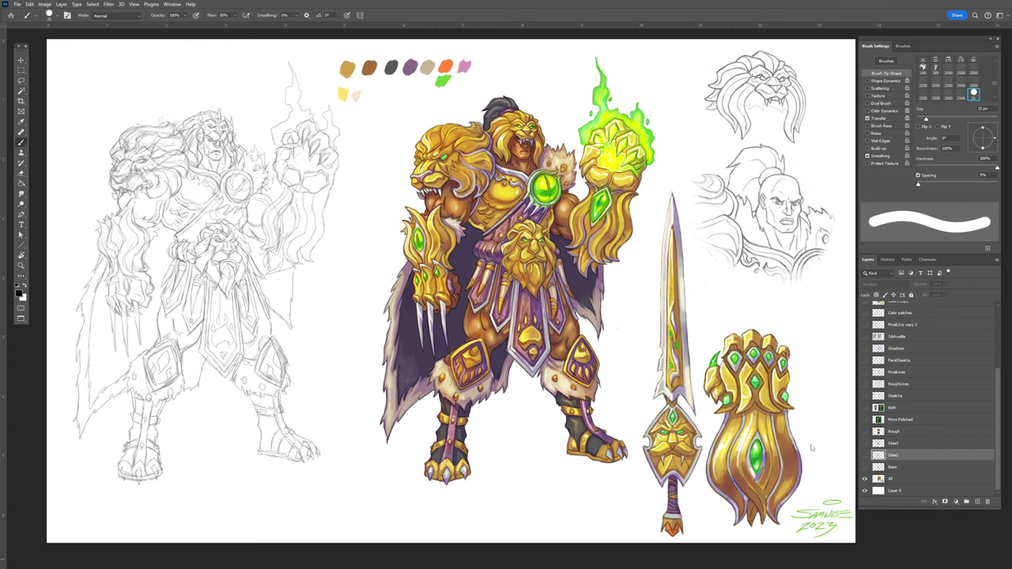
# Hide the All layer, preview the Base body sketch on its own, and hide it again
pyautogui.click(865, 479)
pyautogui.click(865, 479)
pyautogui.click(865, 468)
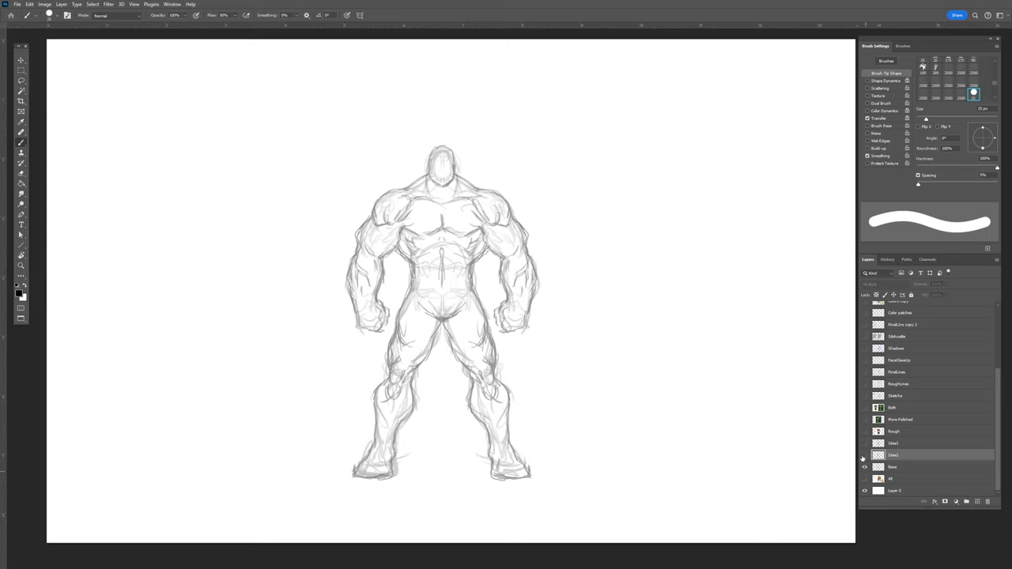
pyautogui.click(864, 468)
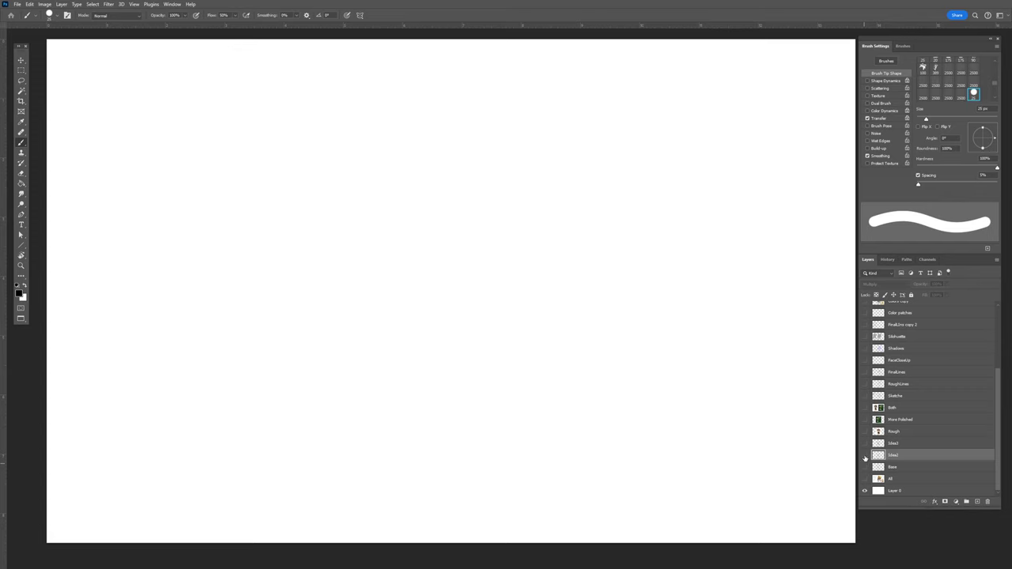
# Show the Idea2 layer and toggle Idea3 over it to compare the rough and refined front-view armor sketches
pyautogui.click(864, 457)
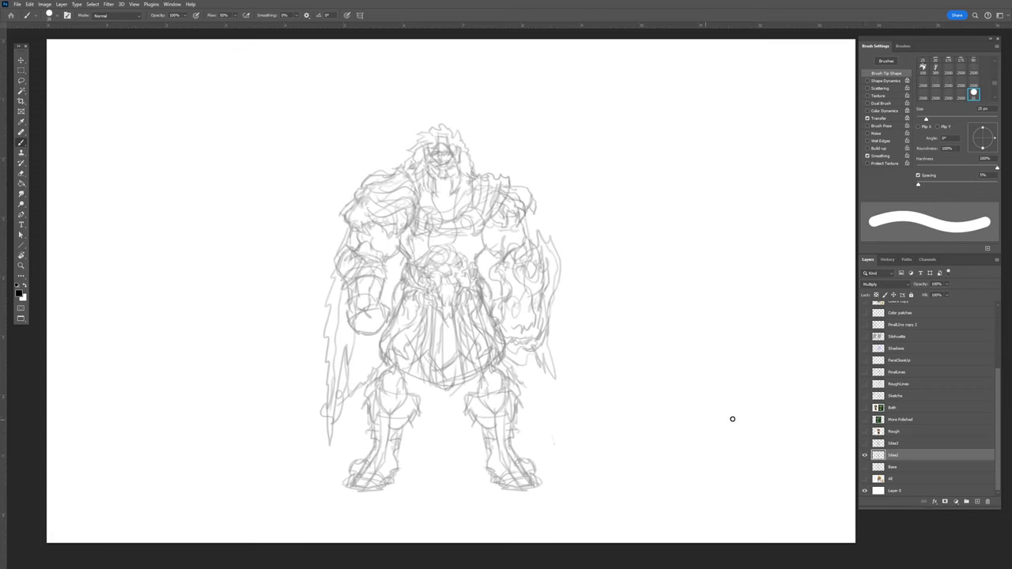
pyautogui.click(865, 444)
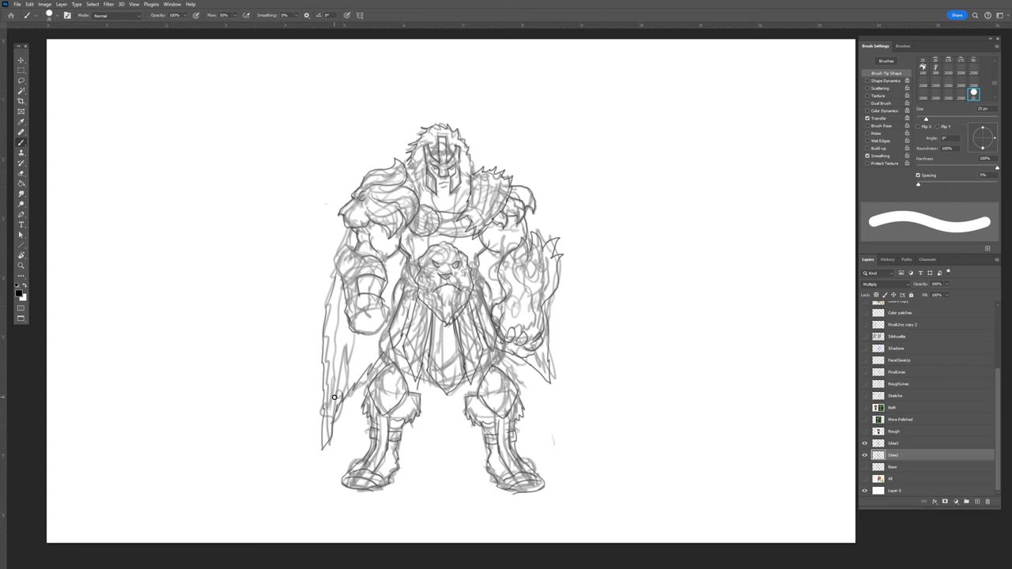
pyautogui.click(865, 444)
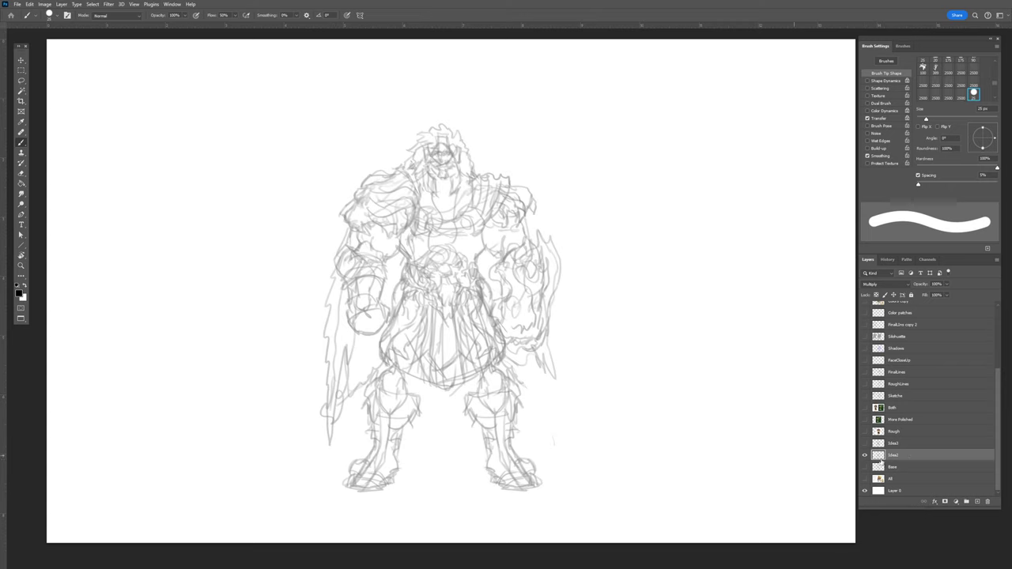
pyautogui.click(865, 444)
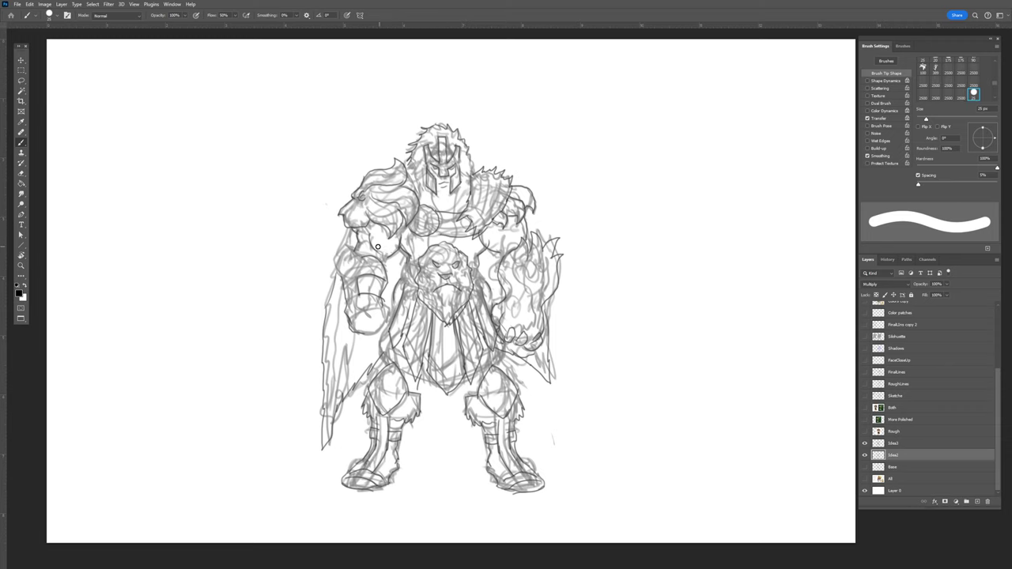
pyautogui.scroll(1, 443, 251)
pyautogui.scroll(1, 443, 251)
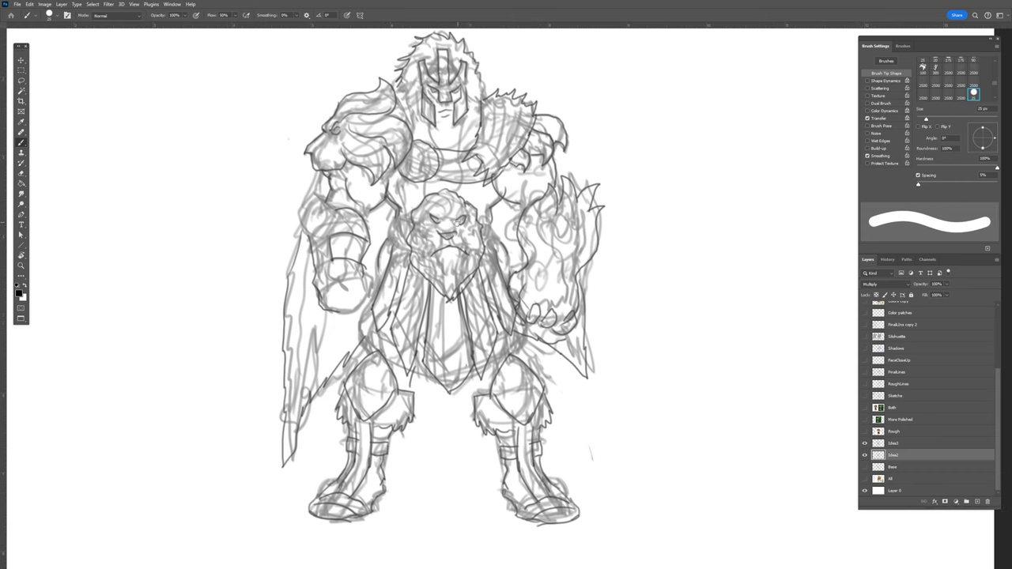
pyautogui.scroll(1, 440, 283)
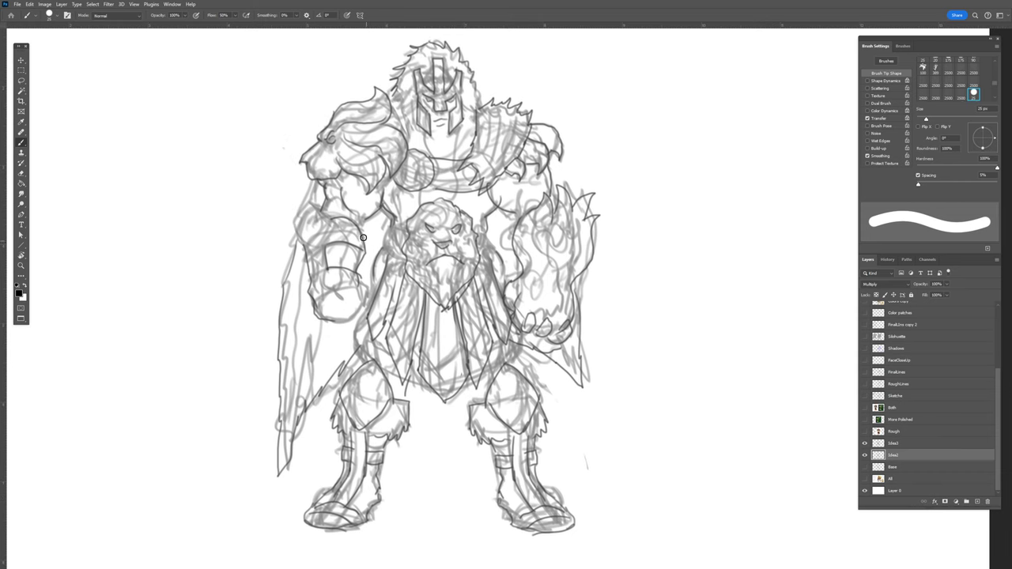
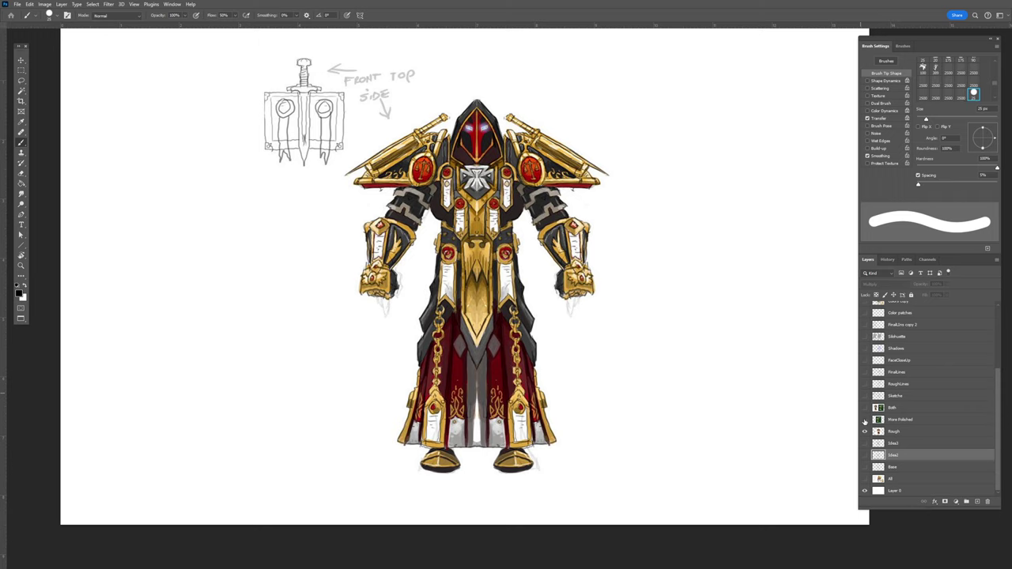
# Preview the More Polished and Both layers to compare the armor concepts, then hide them along with Rough
pyautogui.click(865, 420)
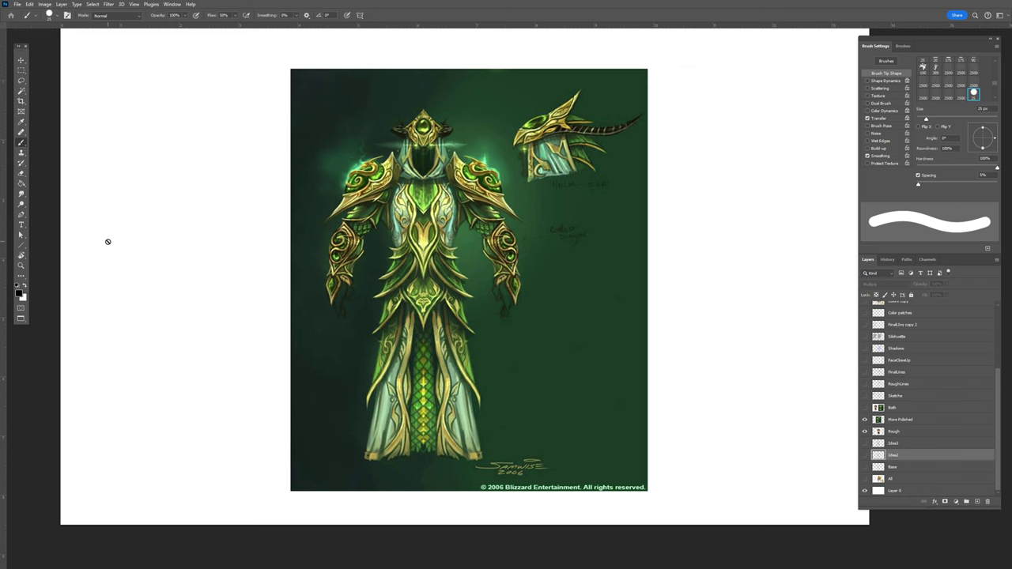
pyautogui.click(865, 407)
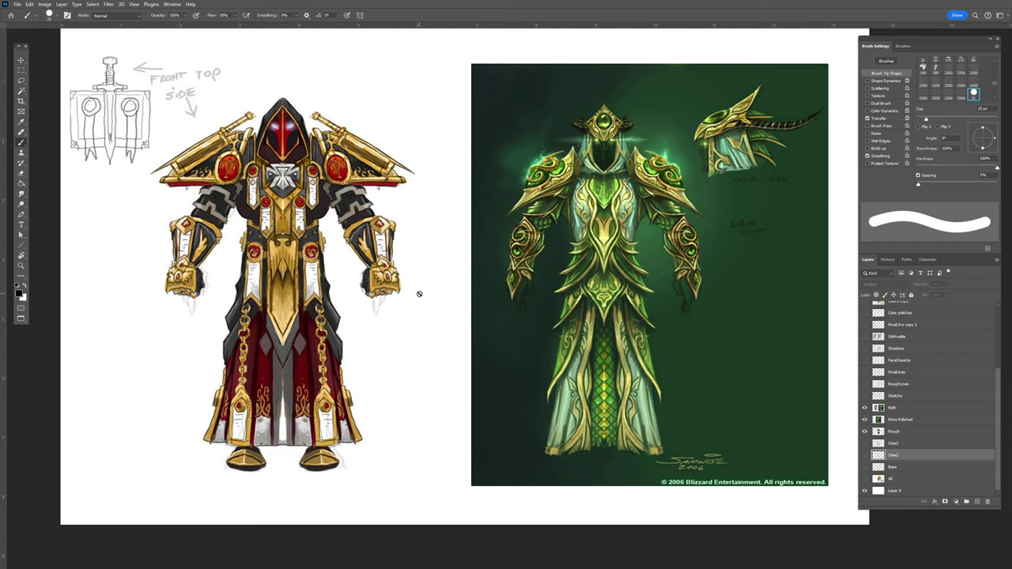
pyautogui.click(865, 408)
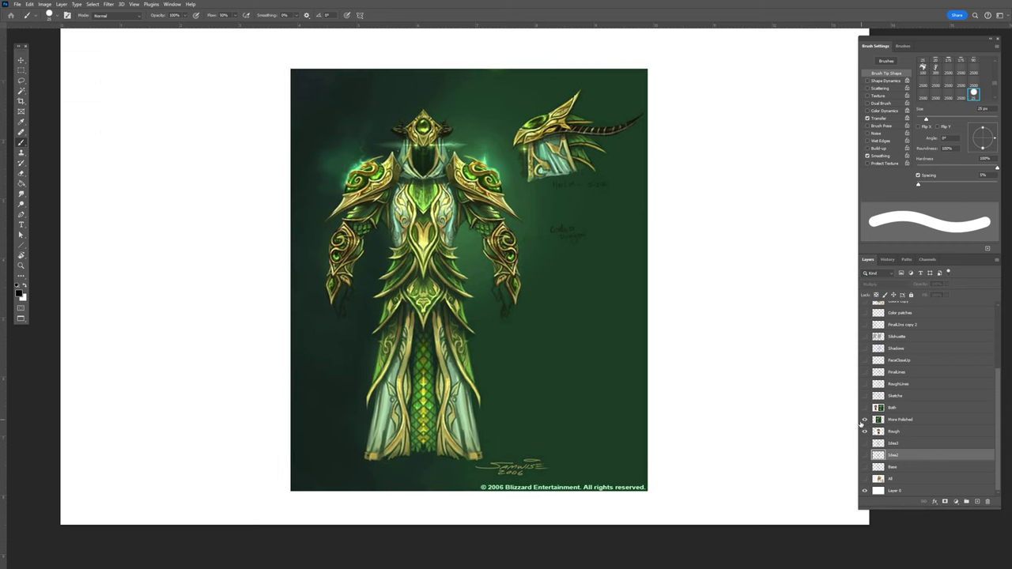
pyautogui.click(865, 420)
pyautogui.click(865, 432)
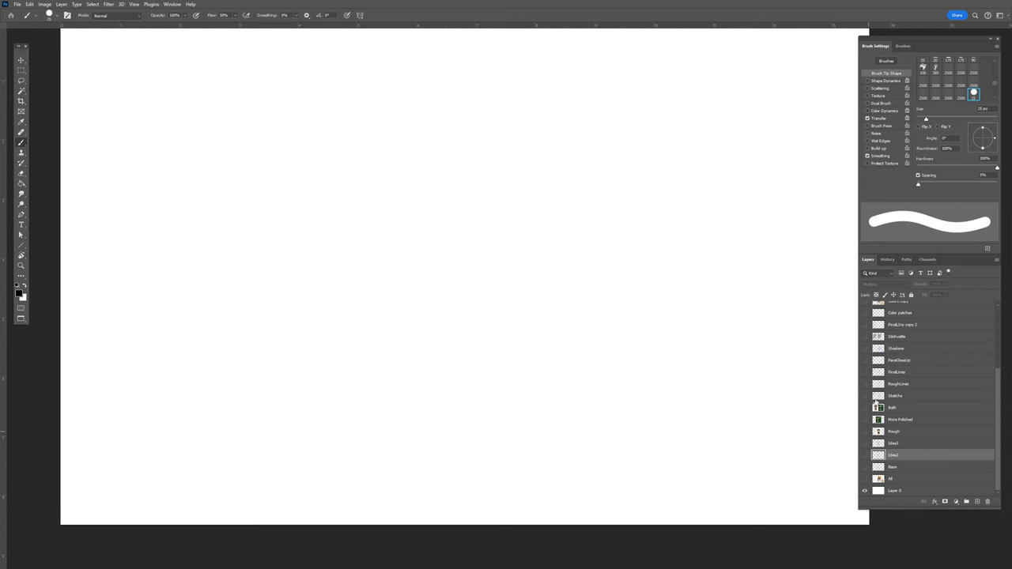
# Show the Sketche layer and make it the active layer
pyautogui.click(865, 396)
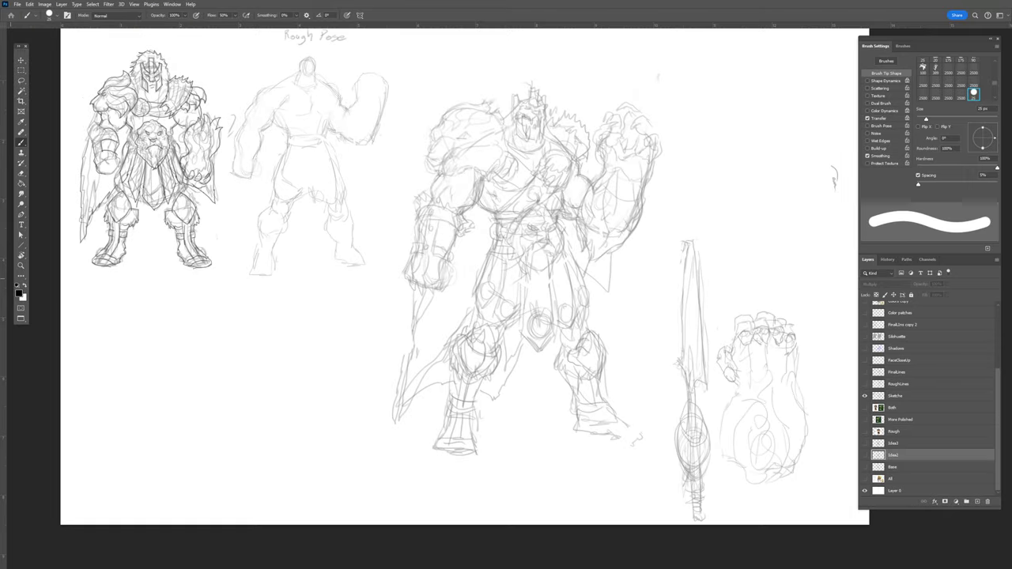
pyautogui.scroll(5, 512, 281)
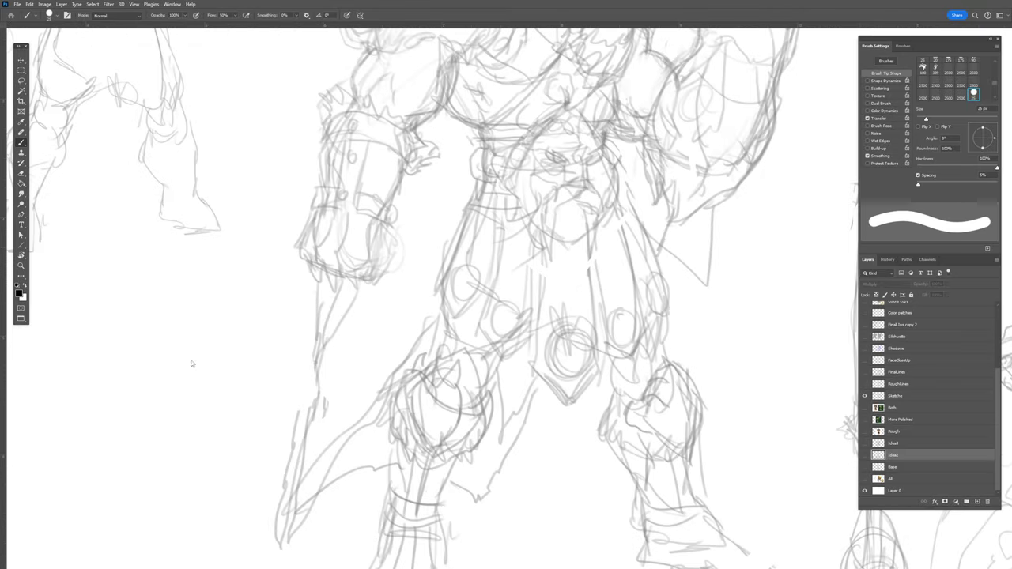
pyautogui.click(261, 294)
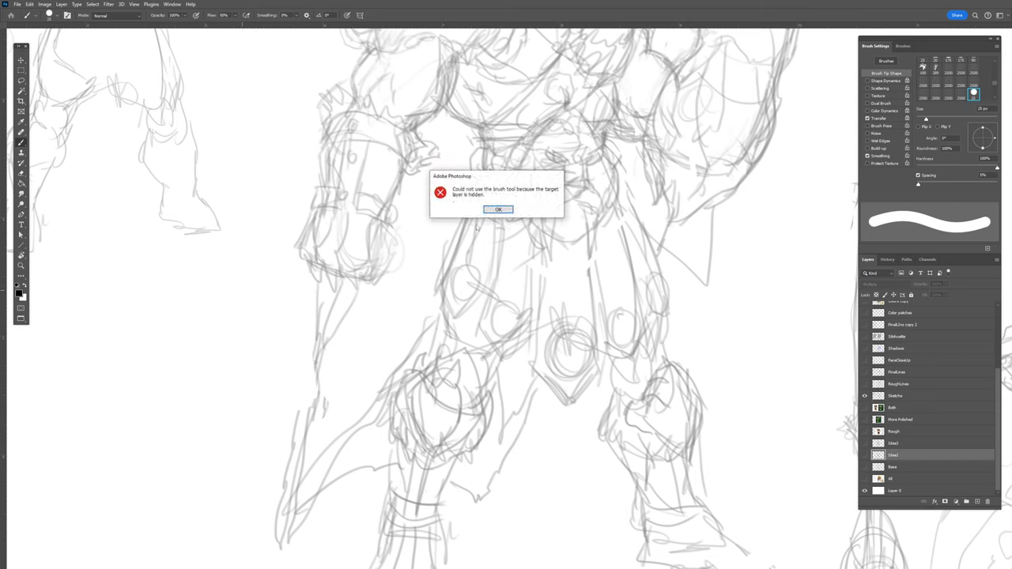
pyautogui.click(499, 209)
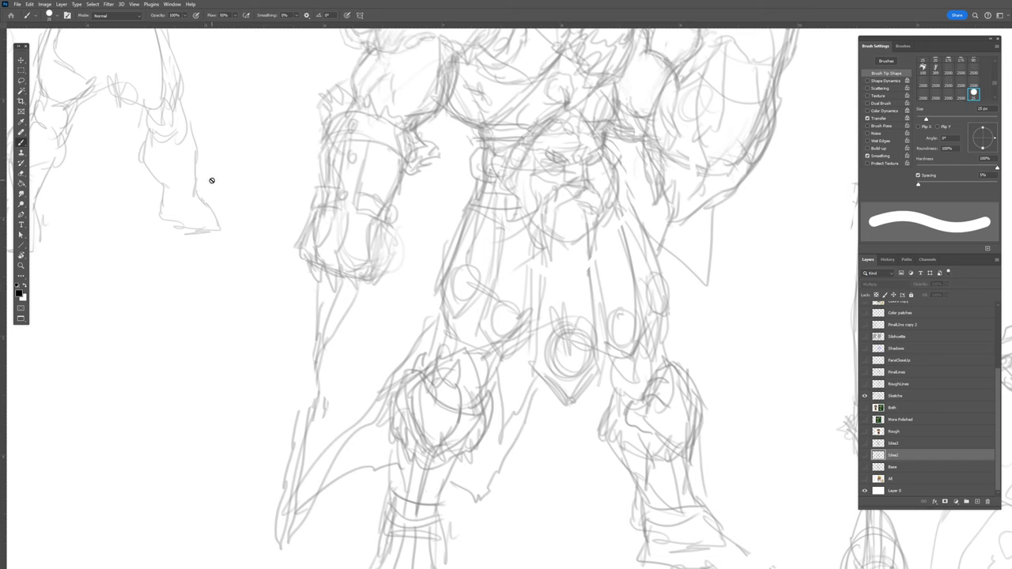
pyautogui.click(920, 396)
# Examine the Rough Pose body sketch beside the front-view armor design
pyautogui.scroll(2, 278, 220)
pyautogui.scroll(-5, 435, 412)
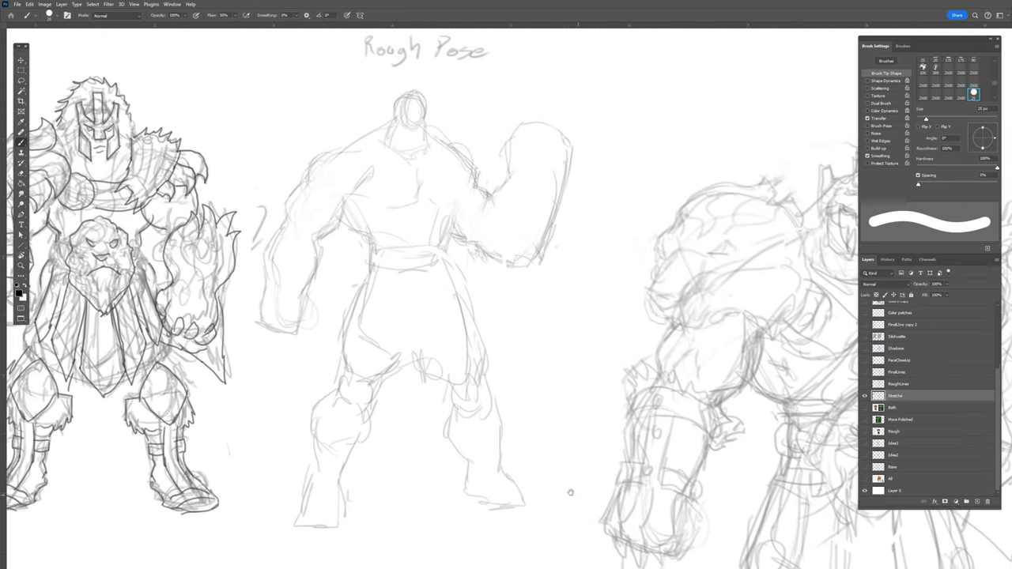
pyautogui.scroll(2, 435, 412)
pyautogui.moveTo(435, 412); pyautogui.dragTo(524, 413)
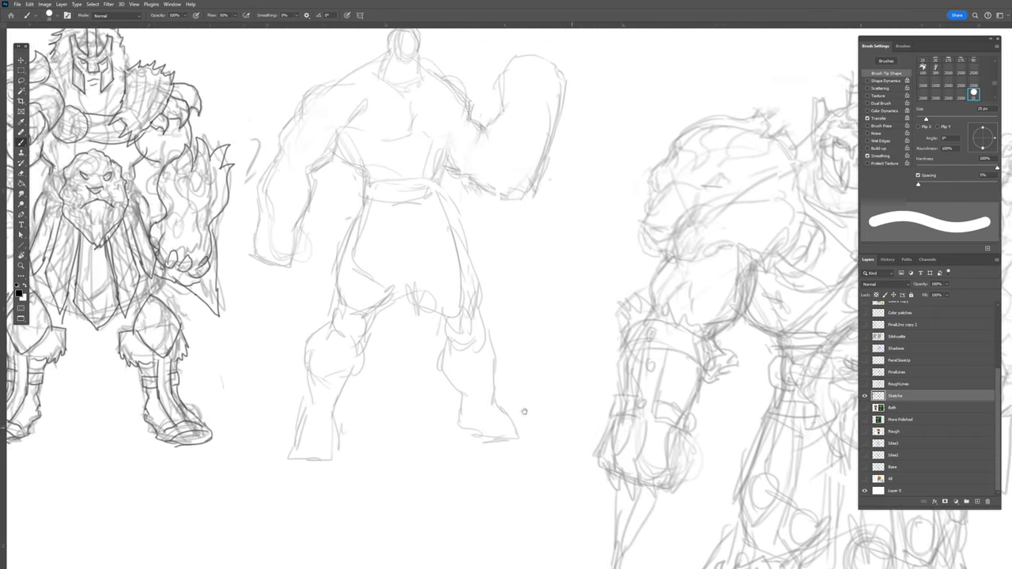
pyautogui.scroll(2, 538, 388)
pyautogui.moveTo(586, 393); pyautogui.dragTo(651, 419)
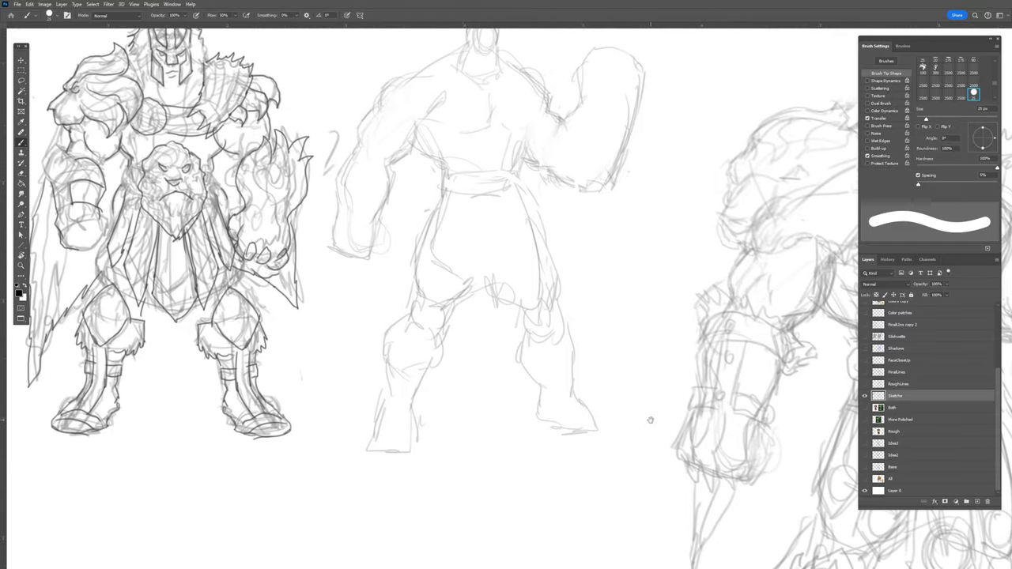
pyautogui.moveTo(397, 306); pyautogui.dragTo(495, 382)
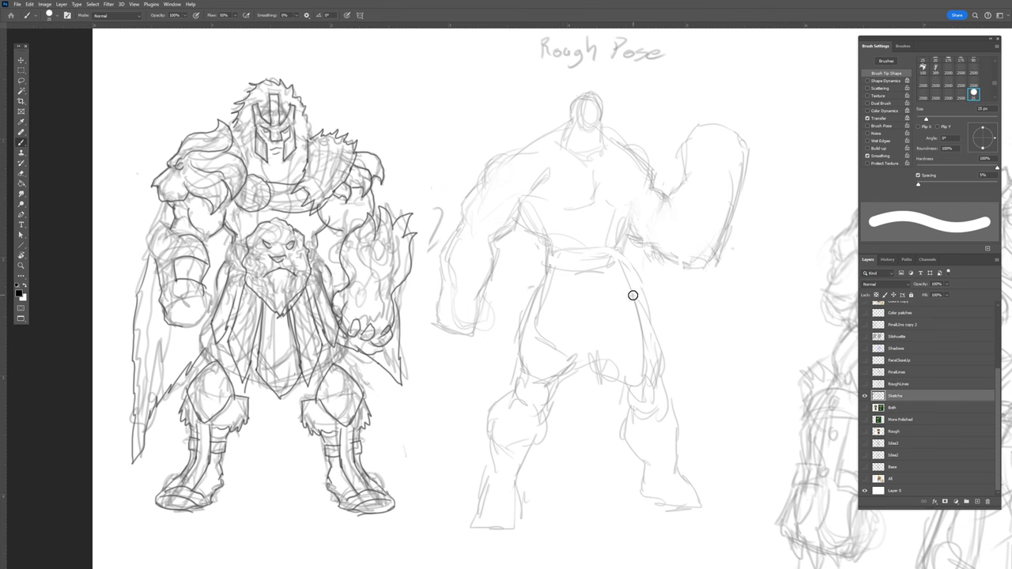
pyautogui.moveTo(615, 292); pyautogui.dragTo(426, 288)
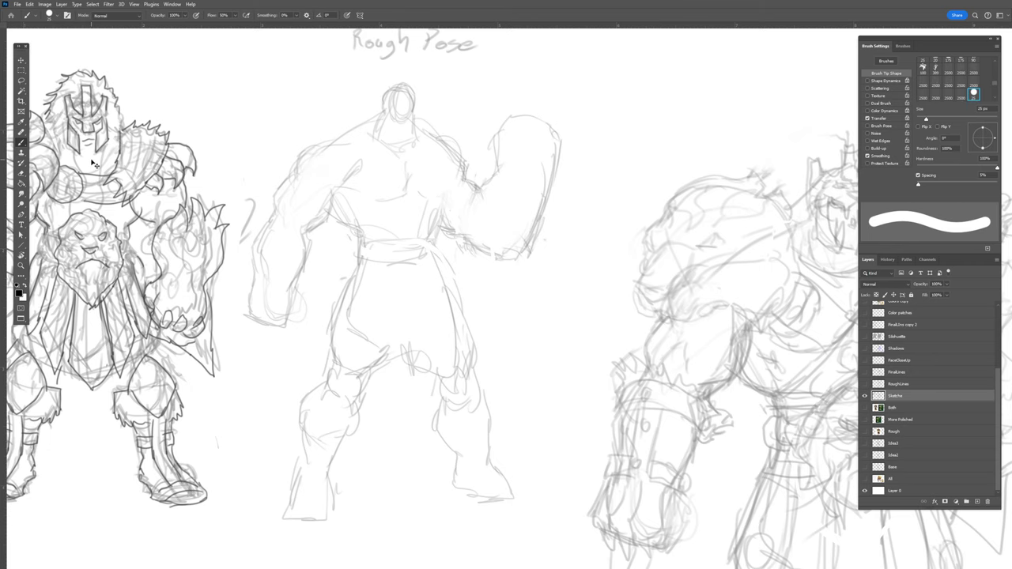
# Compare the front-view design and the rough pose with the large armored character sketch
pyautogui.hotkey('ctrl', '-')
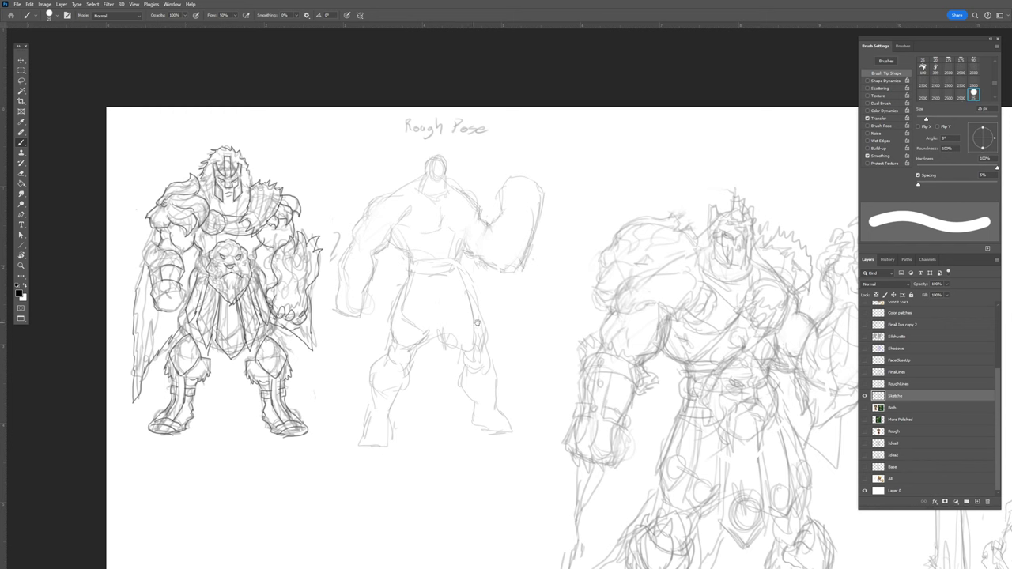
pyautogui.moveTo(476, 324); pyautogui.dragTo(370, 211)
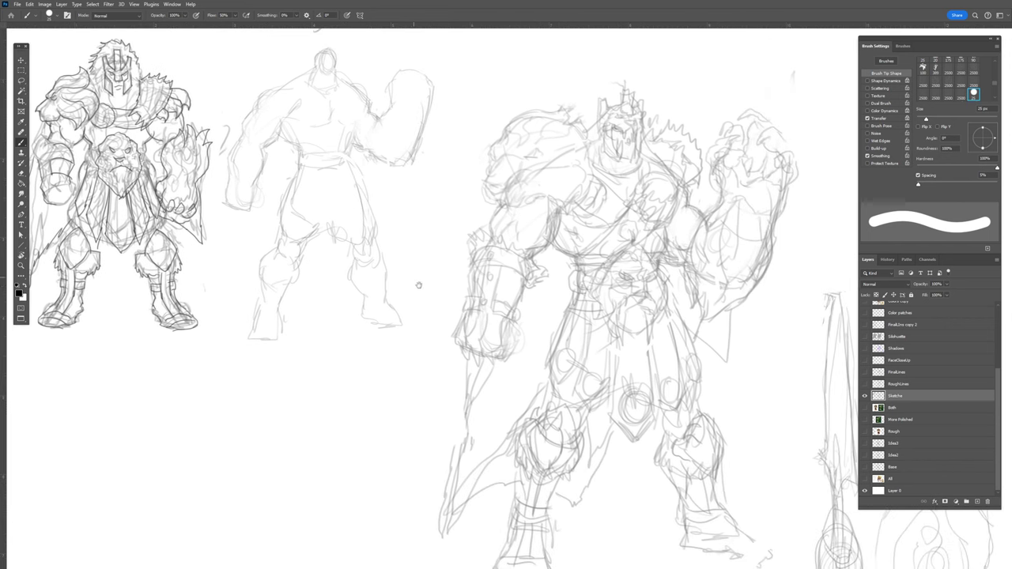
pyautogui.moveTo(414, 285)
pyautogui.mouseDown()
pyautogui.moveTo(408, 230)
pyautogui.moveTo(404, 267)
pyautogui.moveTo(403, 247)
pyautogui.moveTo(404, 257)
pyautogui.mouseUp()
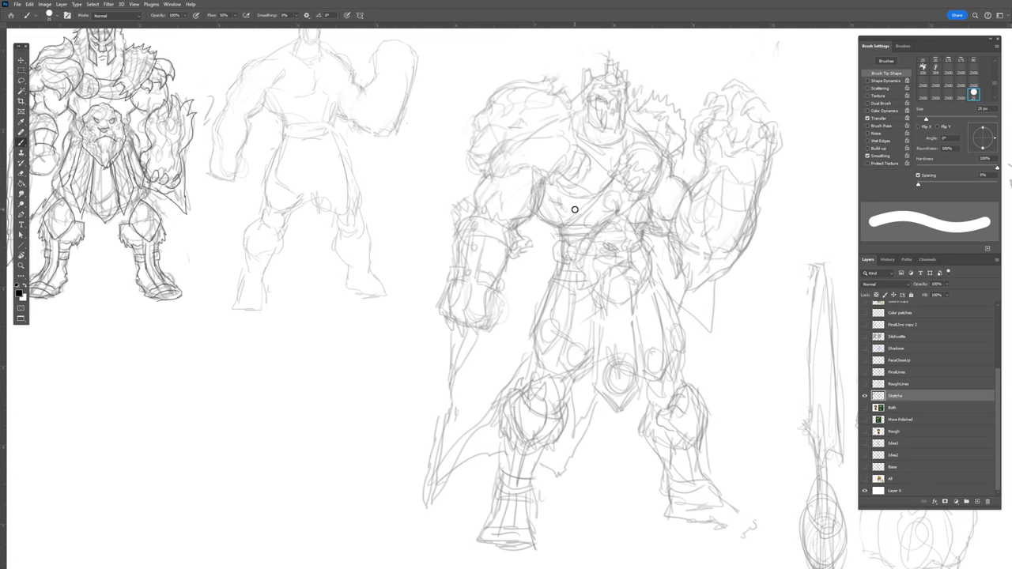
pyautogui.moveTo(602, 230)
pyautogui.mouseDown()
pyautogui.moveTo(567, 205)
pyautogui.moveTo(405, 191)
pyautogui.mouseUp()
pyautogui.moveTo(431, 223)
pyautogui.mouseDown()
pyautogui.moveTo(399, 191)
pyautogui.moveTo(378, 227)
pyautogui.moveTo(439, 308)
pyautogui.moveTo(446, 279)
pyautogui.mouseUp()
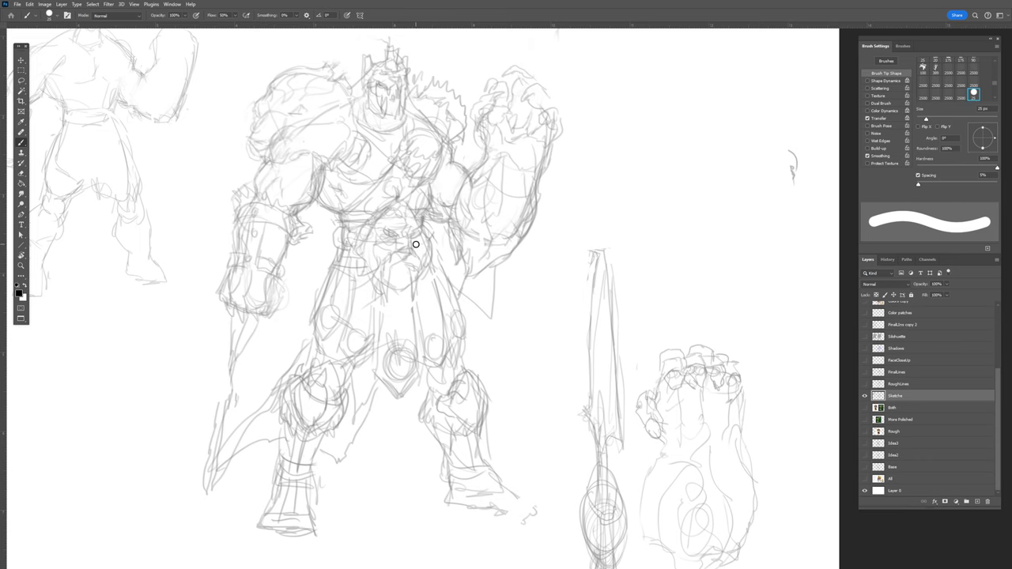
pyautogui.moveTo(276, 229); pyautogui.dragTo(533, 284)
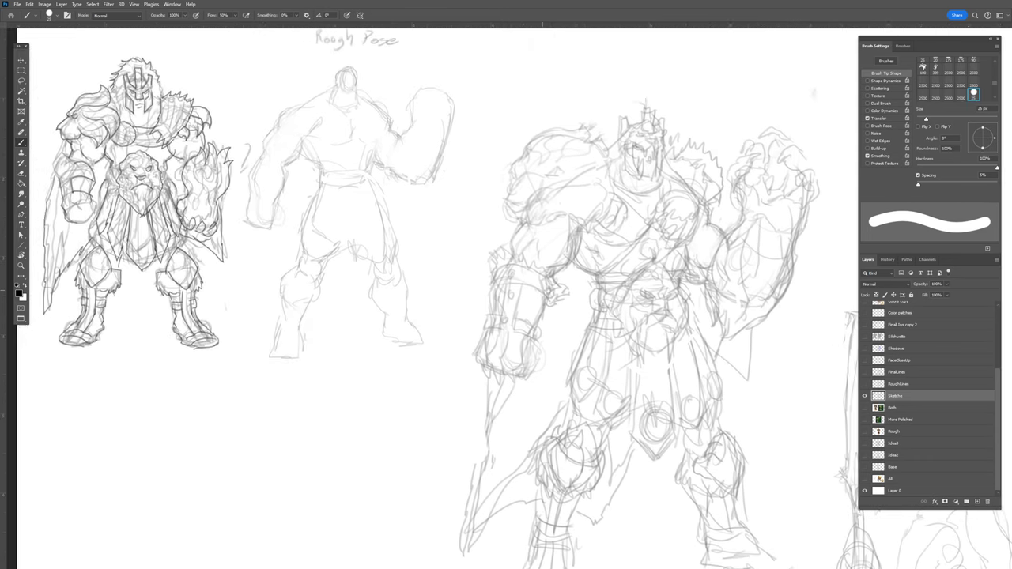
pyautogui.moveTo(344, 192); pyautogui.dragTo(353, 192)
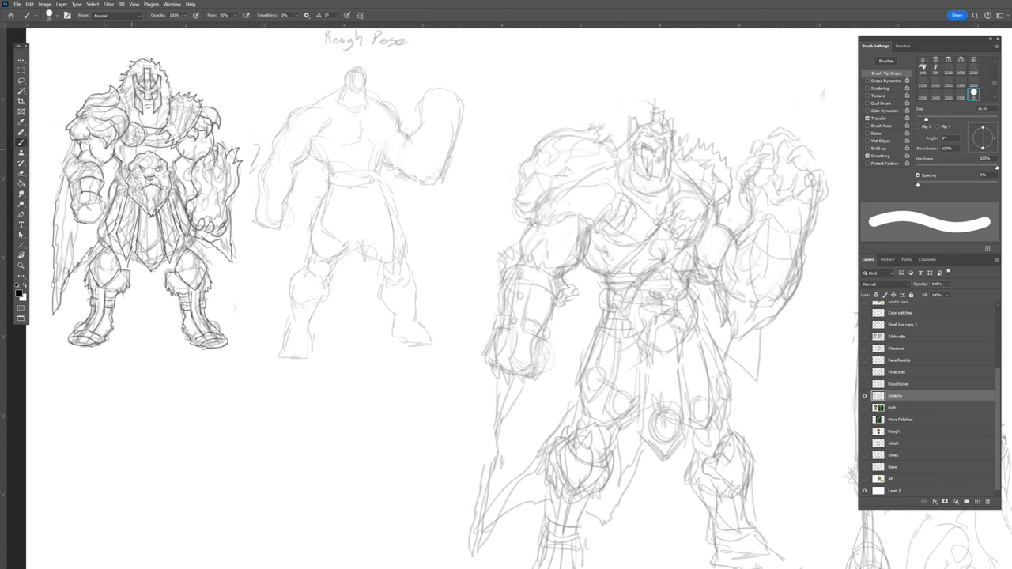
pyautogui.moveTo(517, 240)
pyautogui.mouseDown()
pyautogui.moveTo(387, 224)
pyautogui.moveTo(320, 176)
pyautogui.mouseUp()
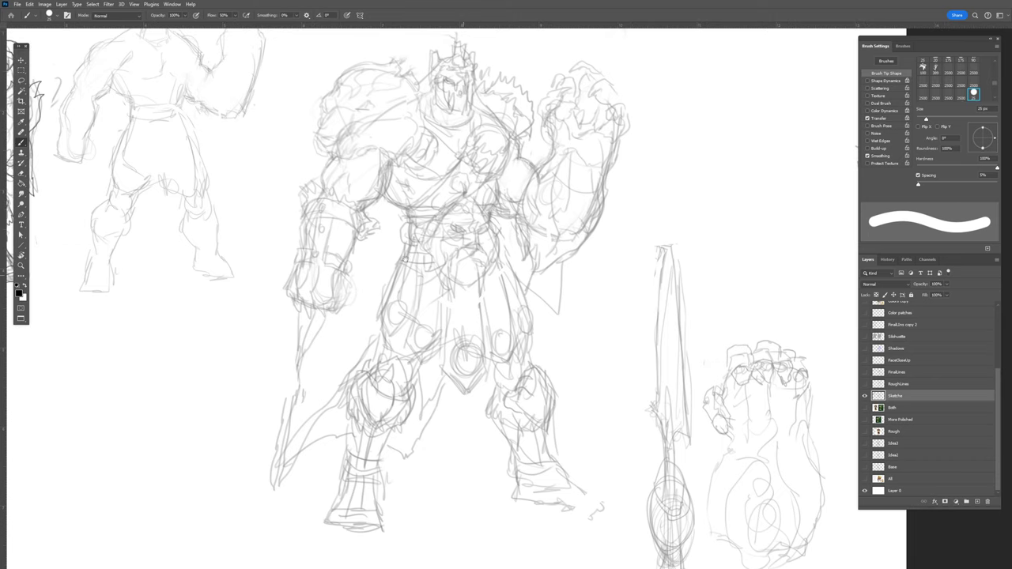
# Examine the large character sketch from helmet to feet along with the separate sword and gauntlet drawings
pyautogui.moveTo(422, 254); pyautogui.dragTo(409, 274)
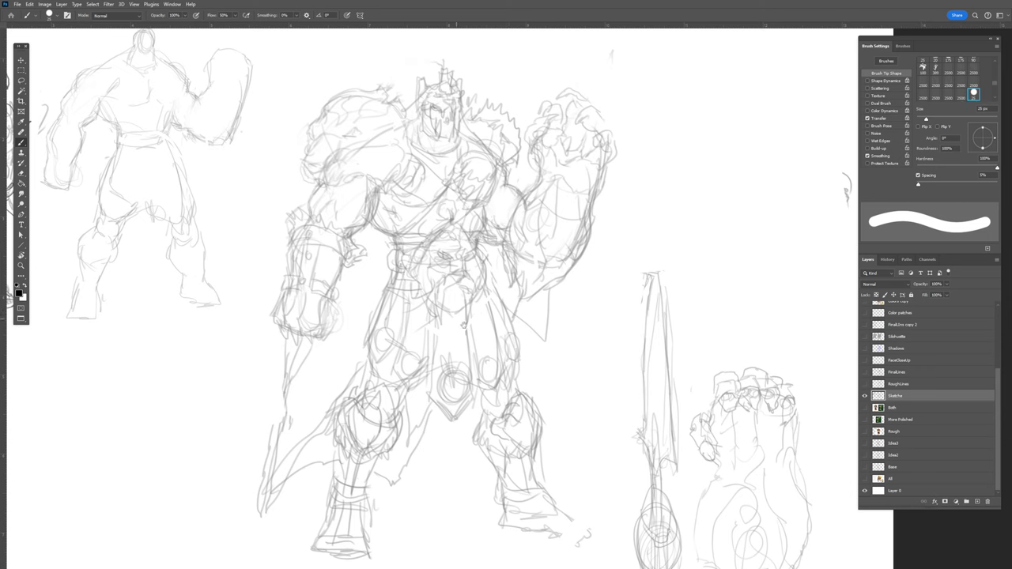
pyautogui.moveTo(514, 352); pyautogui.dragTo(477, 272)
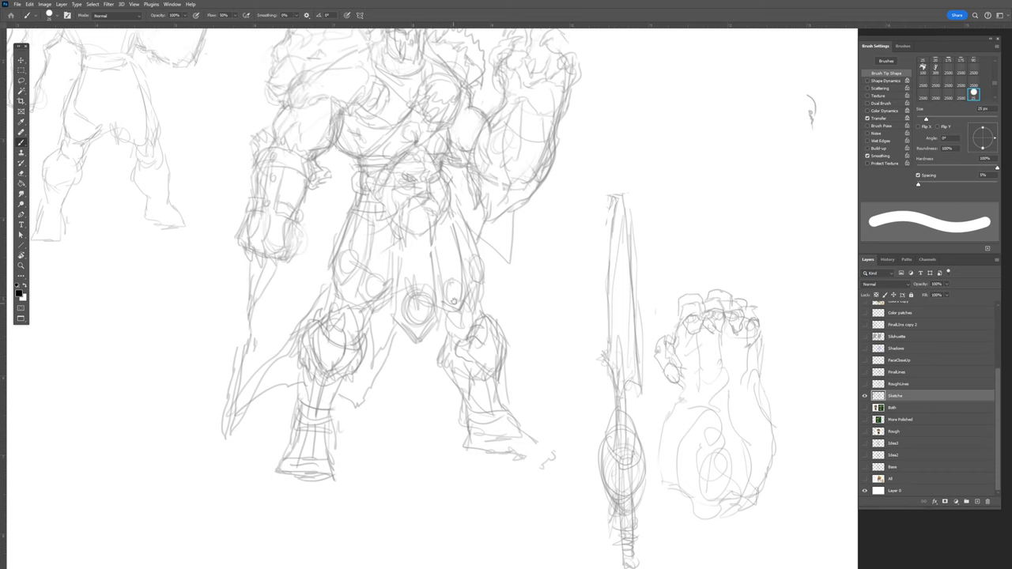
pyautogui.moveTo(453, 300); pyautogui.dragTo(467, 259)
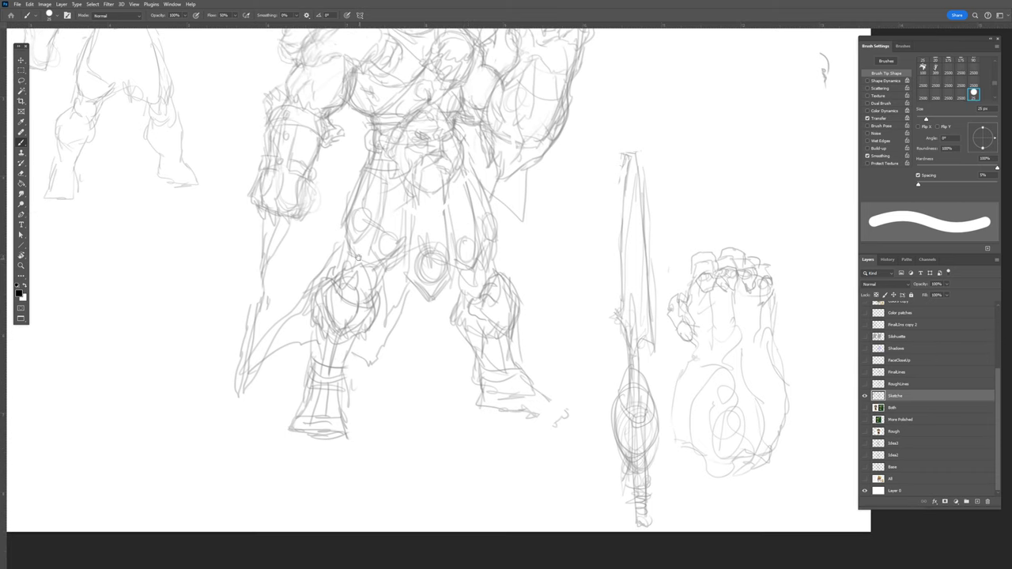
pyautogui.moveTo(483, 339)
pyautogui.mouseDown()
pyautogui.moveTo(383, 270)
pyautogui.moveTo(227, 273)
pyautogui.mouseUp()
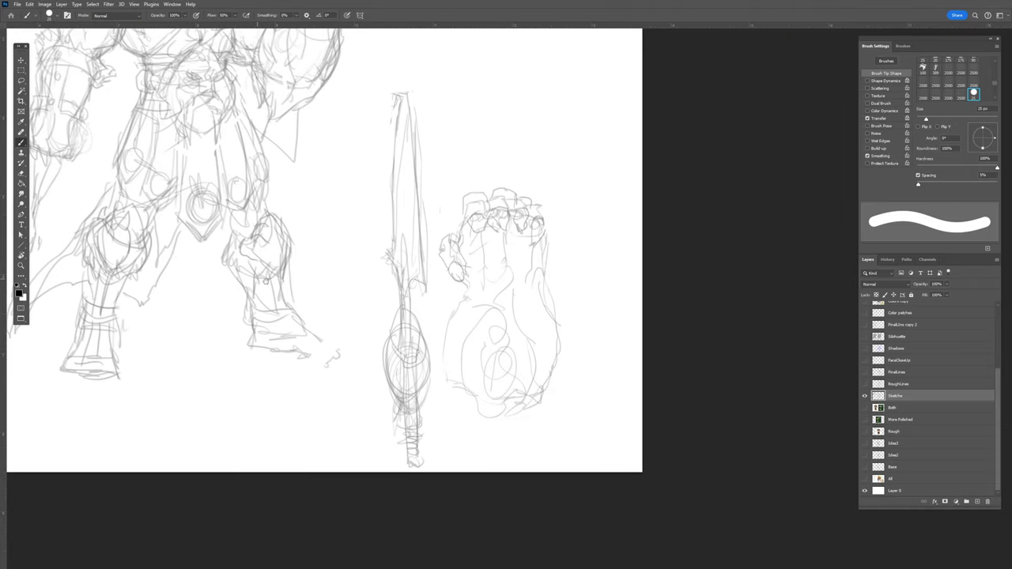
pyautogui.moveTo(326, 229); pyautogui.dragTo(330, 384)
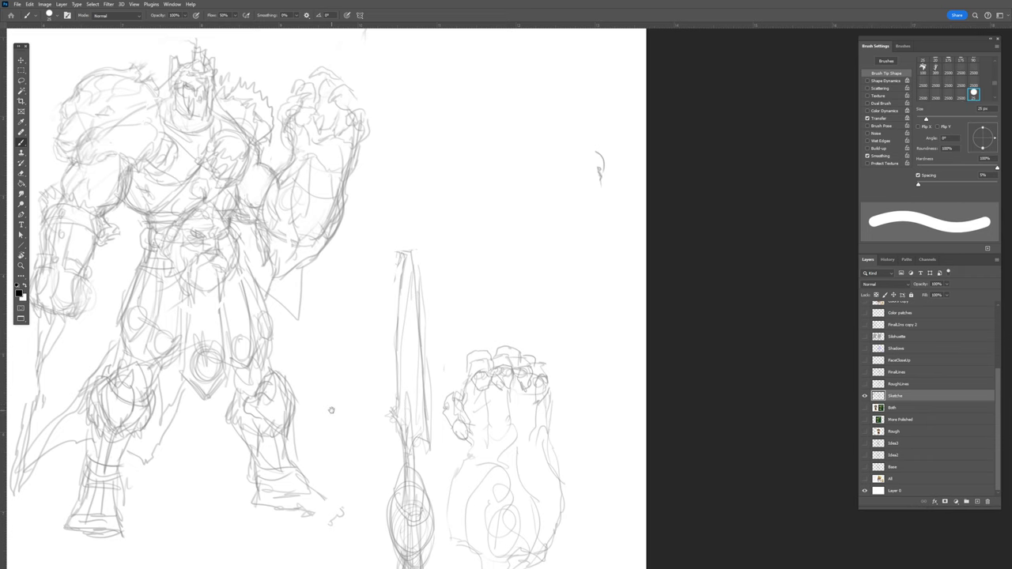
pyautogui.moveTo(332, 408); pyautogui.dragTo(288, 252)
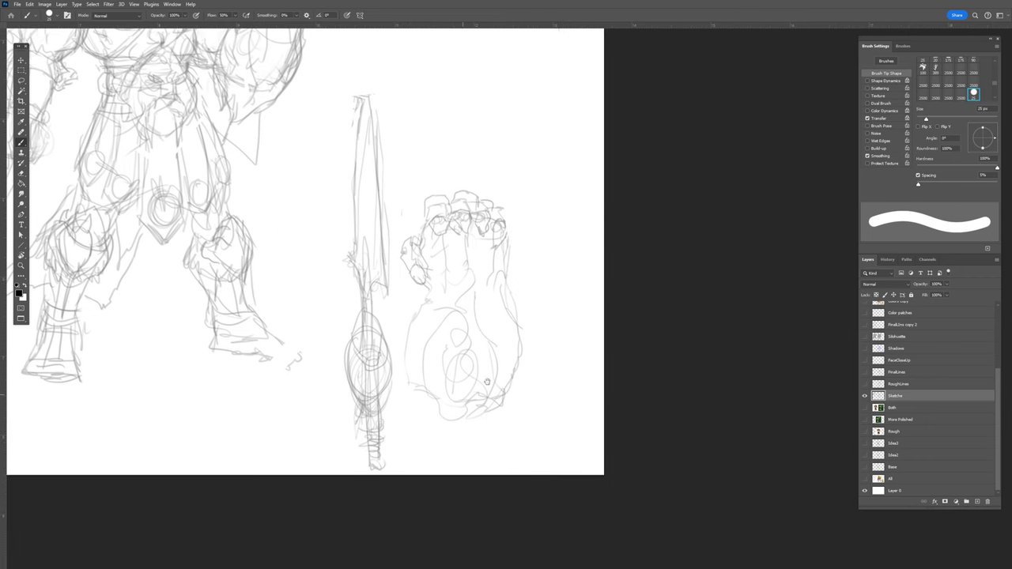
# Examine the posed character sketch with the sword and gauntlet drawings, then the whole sheet including the front view and rough pose
pyautogui.scroll(-3, 303, 180)
pyautogui.scroll(3, 340, 181)
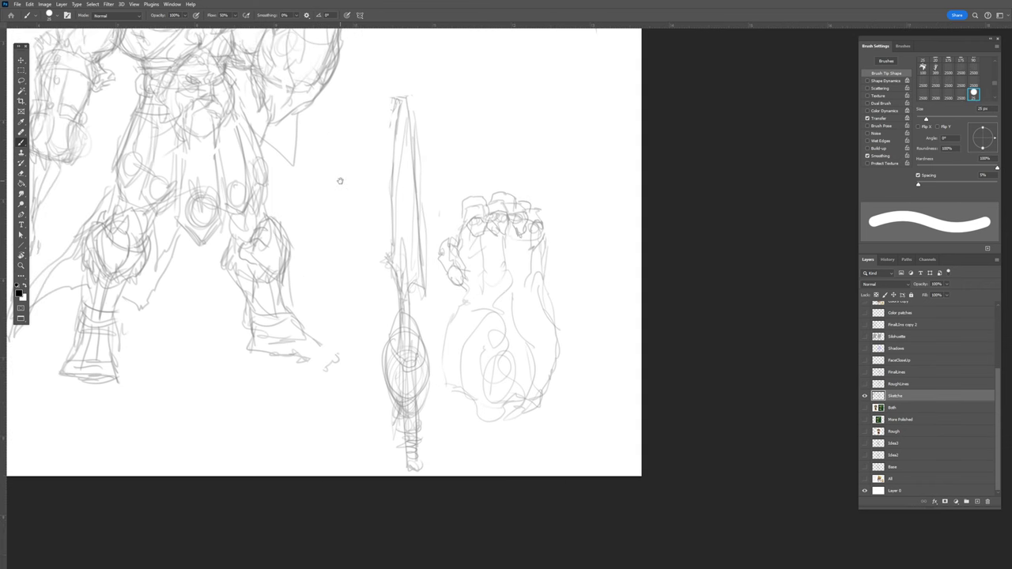
pyautogui.scroll(1, 422, 350)
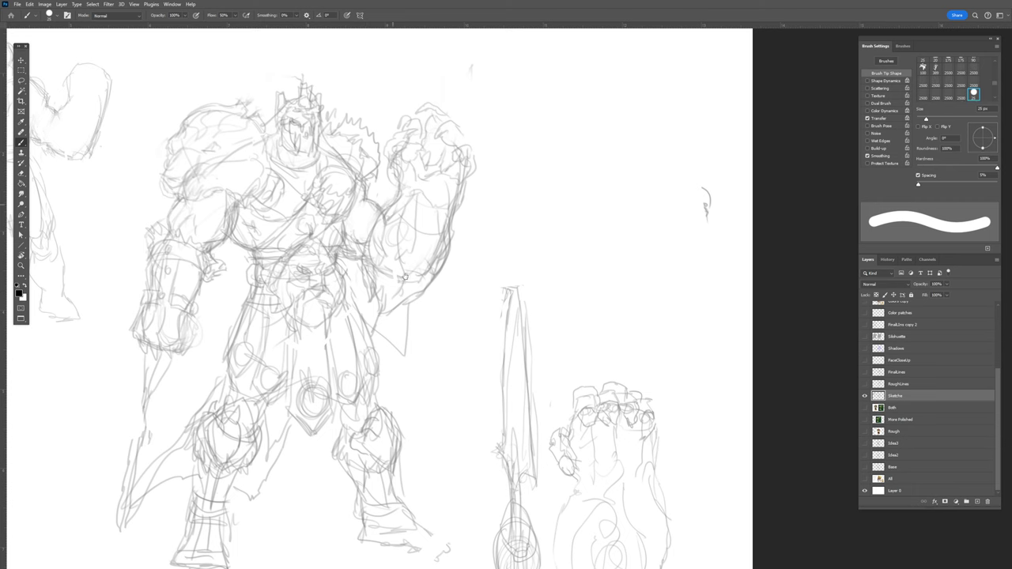
pyautogui.moveTo(449, 401); pyautogui.dragTo(462, 274)
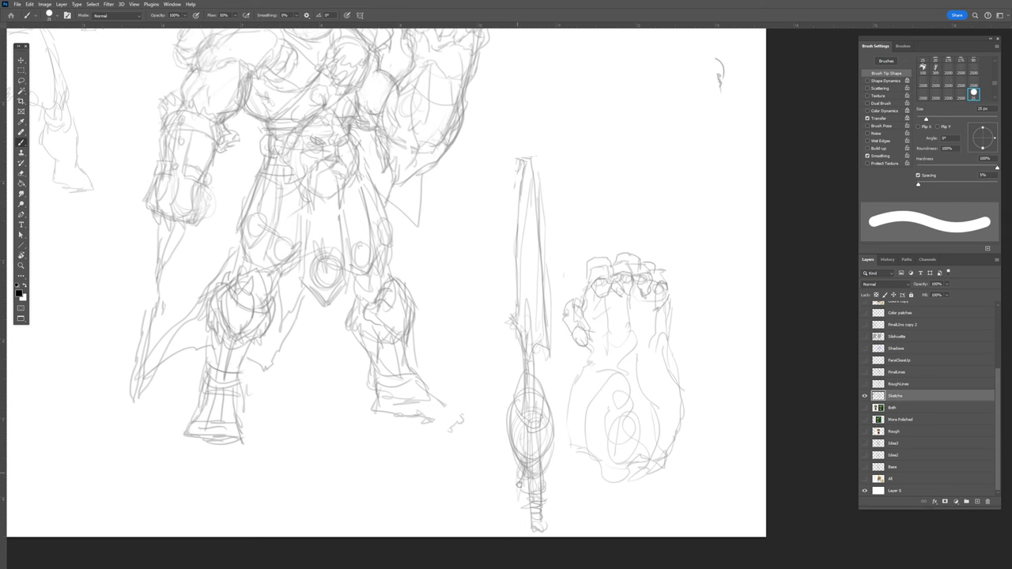
pyautogui.moveTo(451, 274)
pyautogui.mouseDown()
pyautogui.moveTo(461, 345)
pyautogui.moveTo(461, 330)
pyautogui.moveTo(445, 366)
pyautogui.mouseUp()
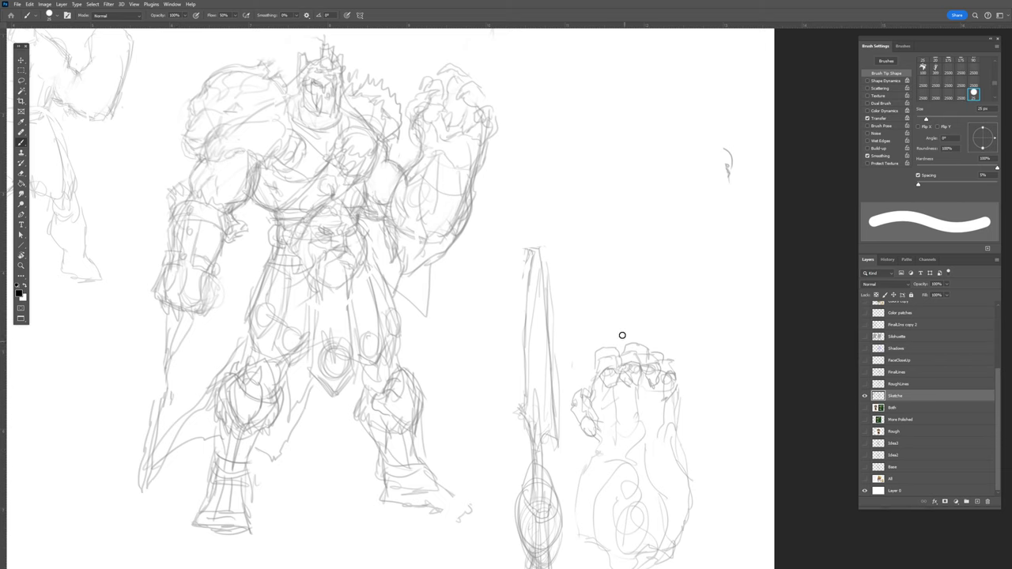
pyautogui.scroll(-2, 458, 312)
pyautogui.scroll(-2, 456, 314)
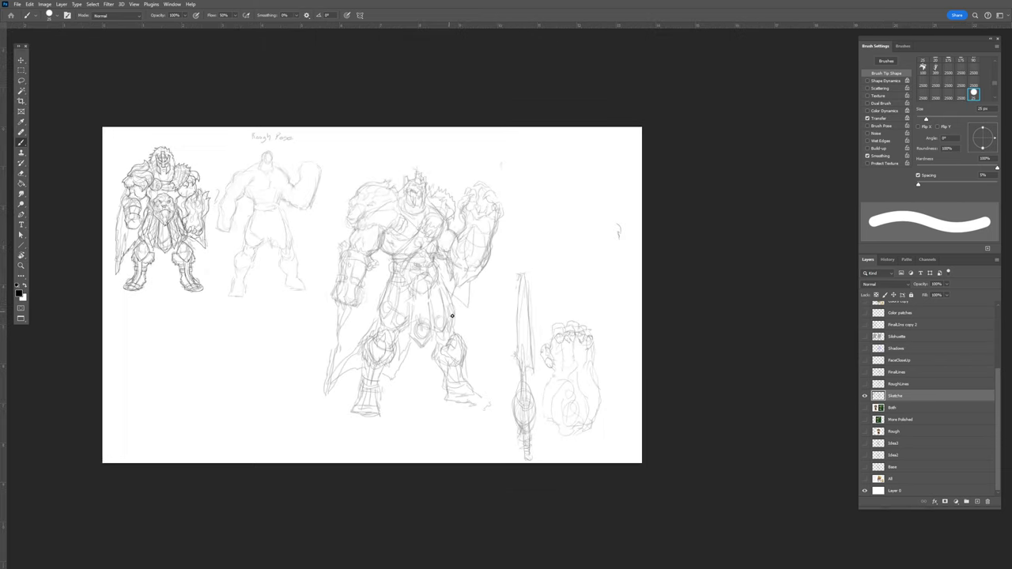
pyautogui.scroll(2, 402, 299)
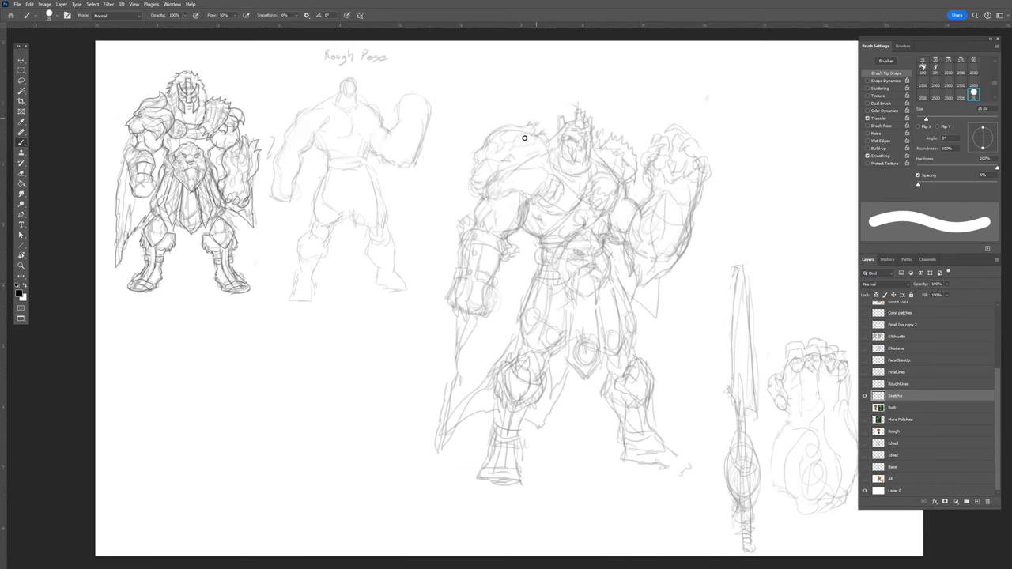
# Show the RoughLines layer in place of the Sketche layer and examine the waist cloth, knee guards and clawed feet
pyautogui.click(865, 385)
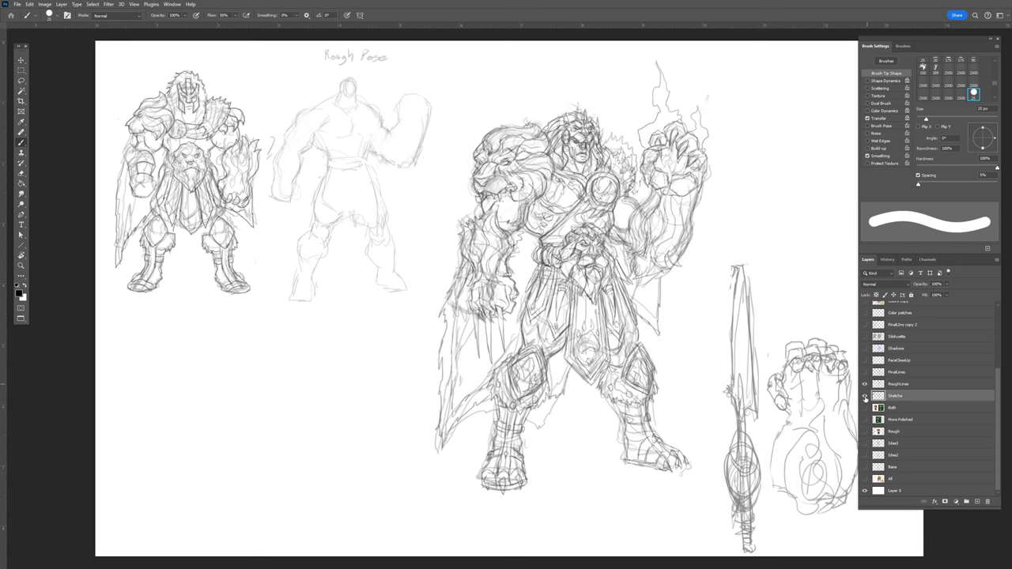
pyautogui.click(865, 397)
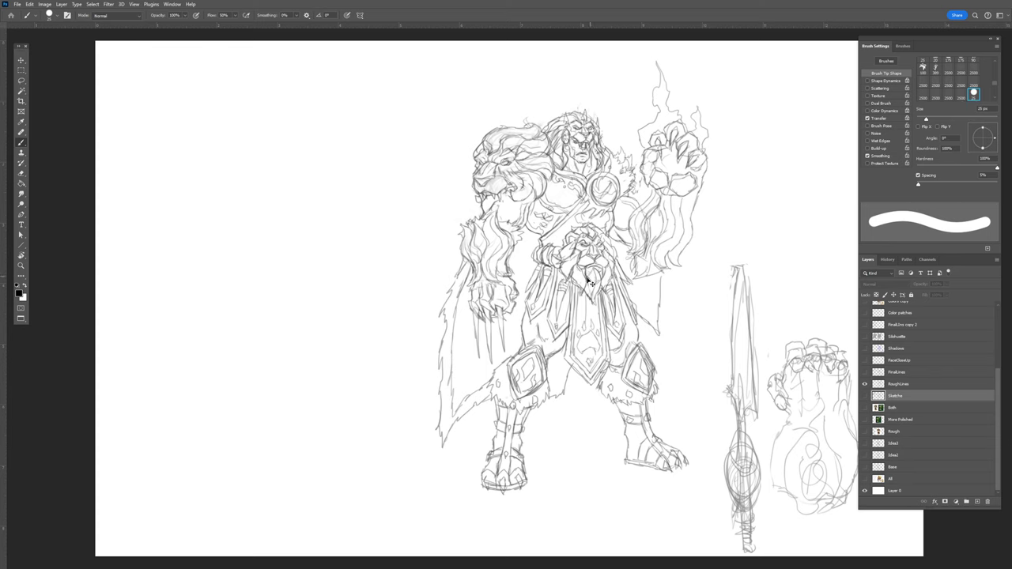
pyautogui.hotkey('ctrl', '+')
pyautogui.hotkey('ctrl', '+')
pyautogui.moveTo(652, 324); pyautogui.dragTo(506, 197)
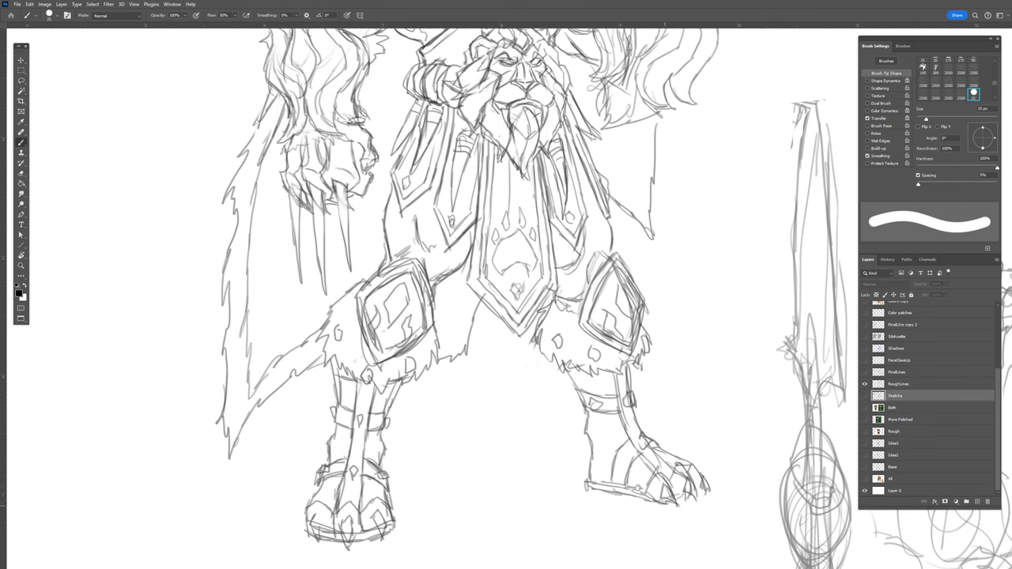
pyautogui.moveTo(601, 365); pyautogui.dragTo(612, 384)
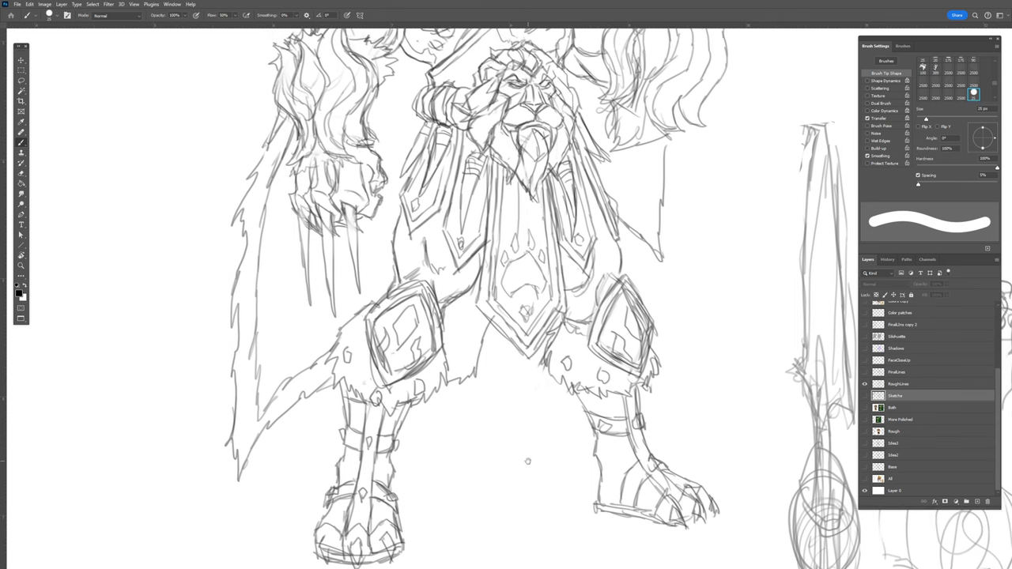
pyautogui.moveTo(584, 219); pyautogui.dragTo(581, 292)
pyautogui.scroll(-3, 535, 262)
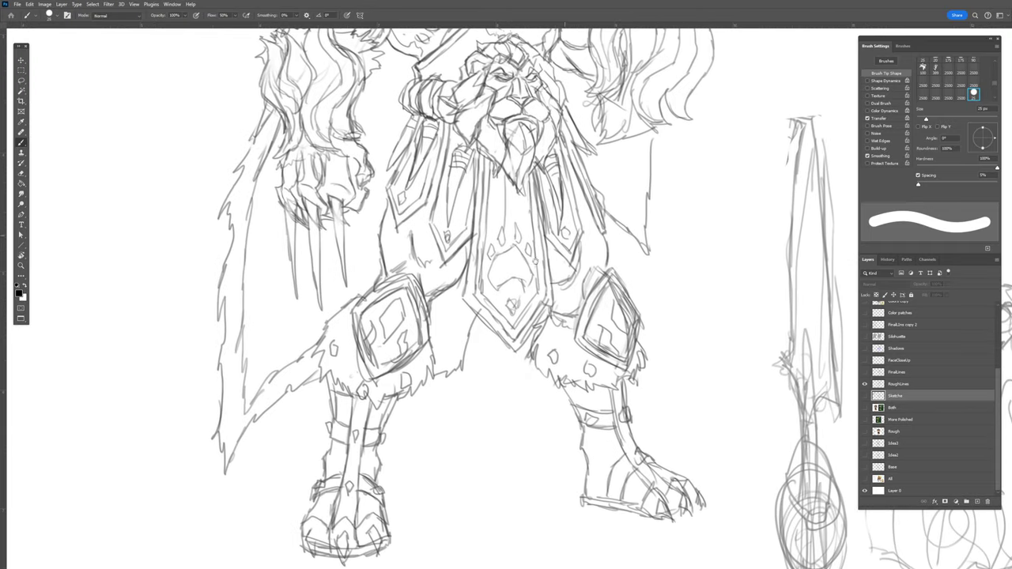
# Examine the upper body of the rough line art, including the lion-head belt, lion shoulder, helmet and raised flaming claw
pyautogui.scroll(3, 463, 222)
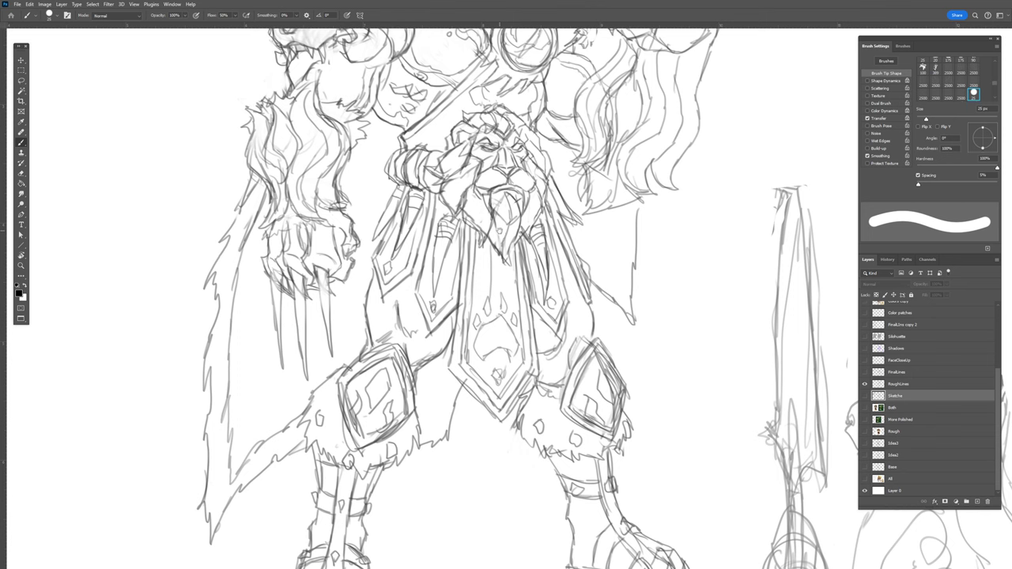
pyautogui.scroll(4, 400, 306)
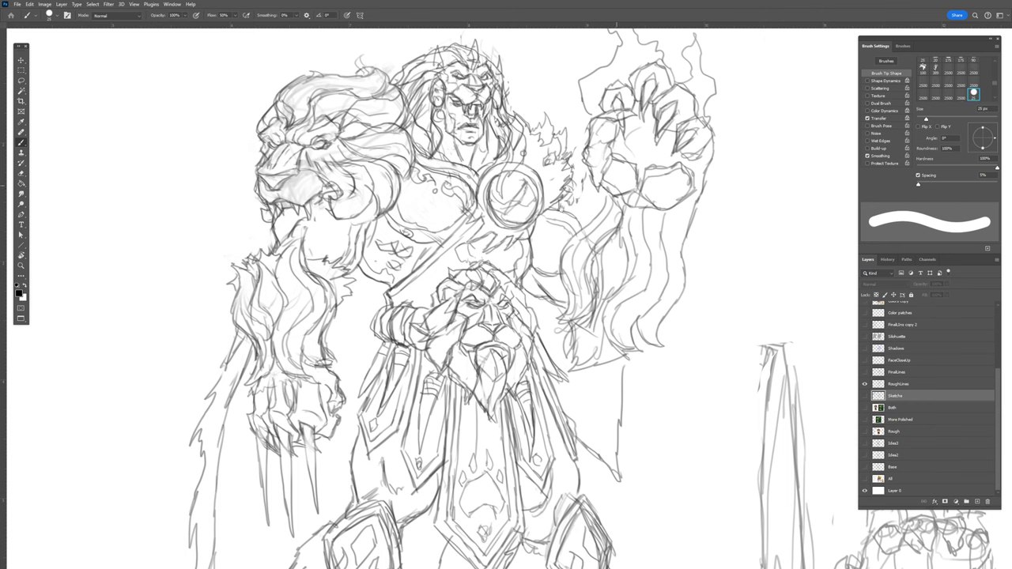
pyautogui.scroll(3, 676, 263)
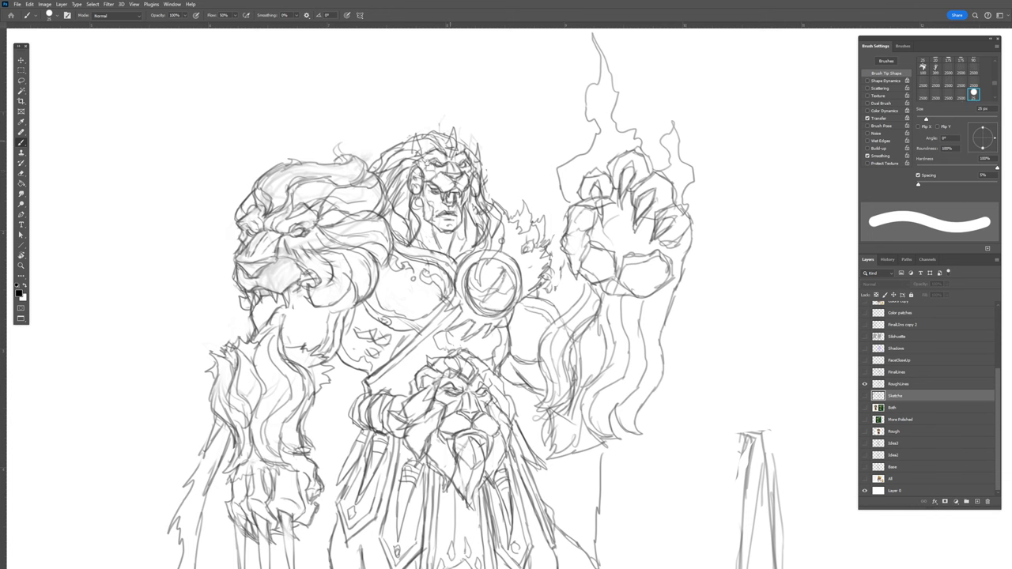
pyautogui.hotkey('ctrl', '-')
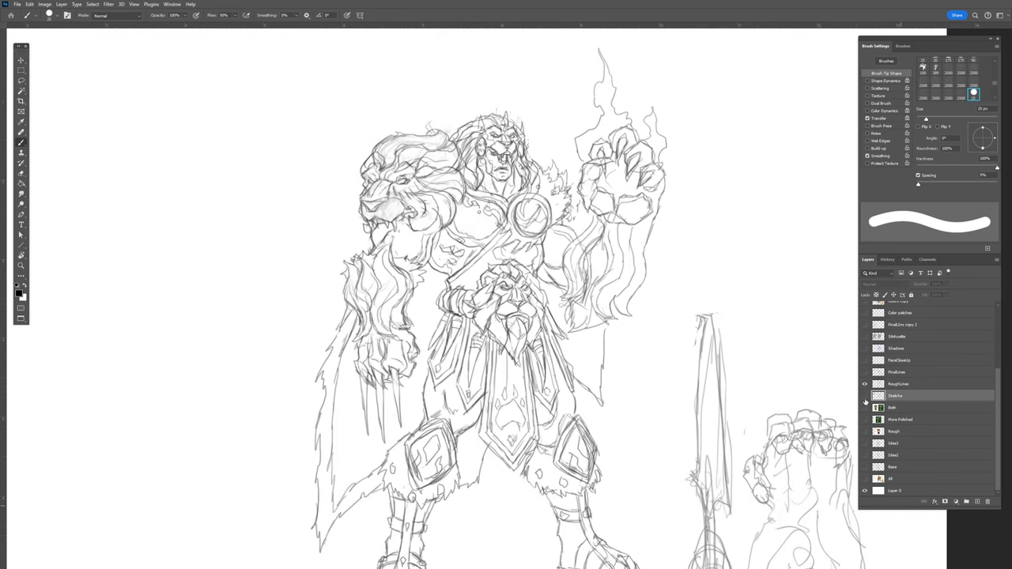
# Bring back the Sketche layer in place of RoughLines and compare the front view and rough pose with the large sketch
pyautogui.click(865, 395)
pyautogui.click(864, 383)
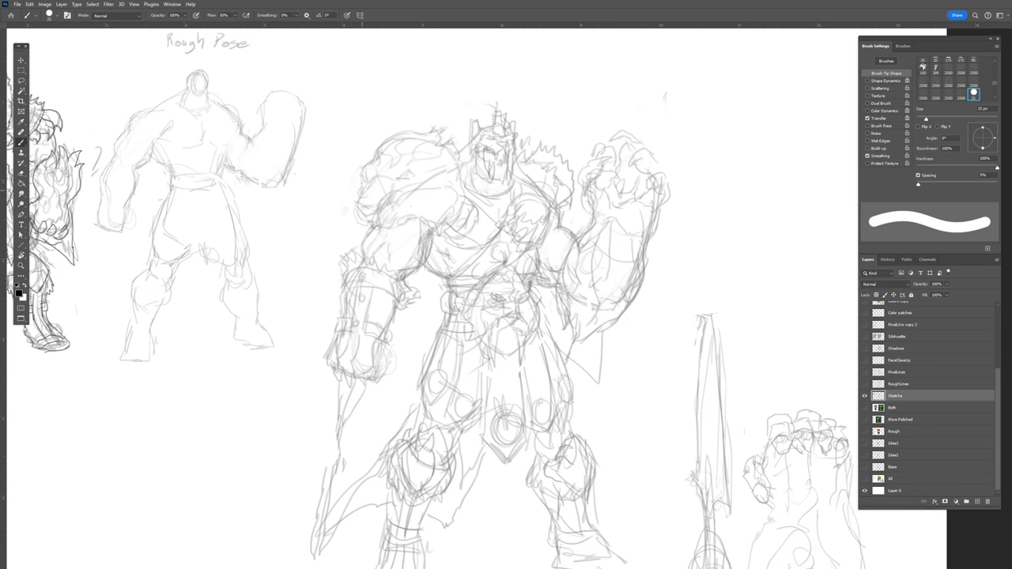
pyautogui.moveTo(285, 239); pyautogui.dragTo(436, 254)
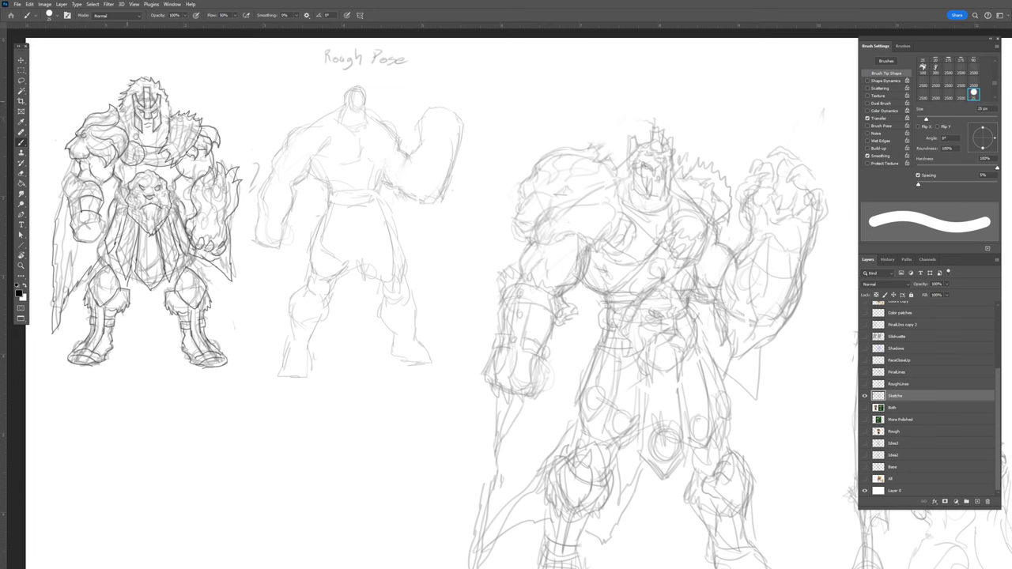
pyautogui.moveTo(679, 283)
pyautogui.mouseDown()
pyautogui.moveTo(538, 235)
pyautogui.moveTo(459, 231)
pyautogui.moveTo(439, 209)
pyautogui.moveTo(414, 217)
pyautogui.moveTo(424, 219)
pyautogui.mouseUp()
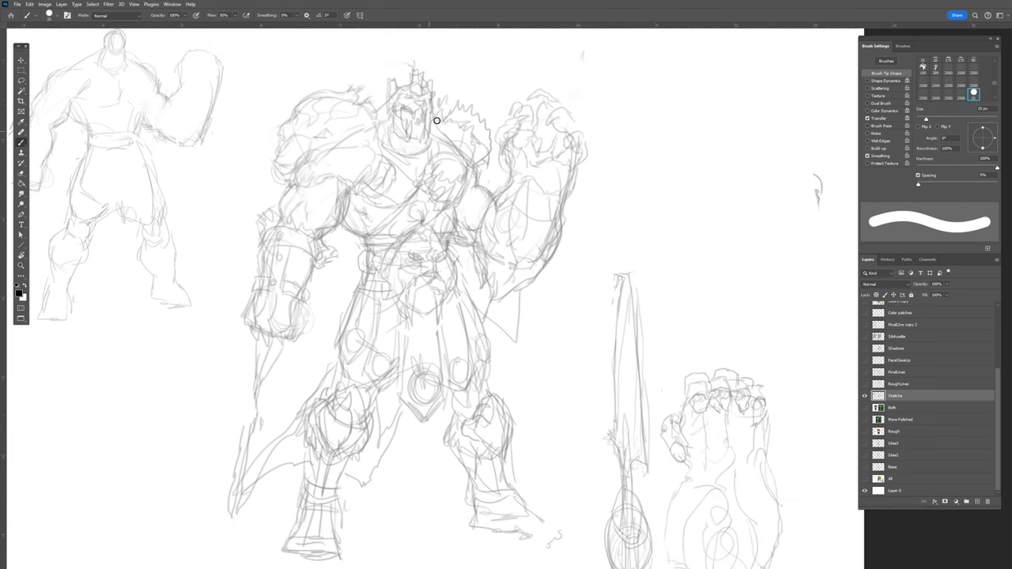
# Hide the Sketche layer, check the RoughLines layer once more, and show the FinalLines layer instead
pyautogui.click(864, 395)
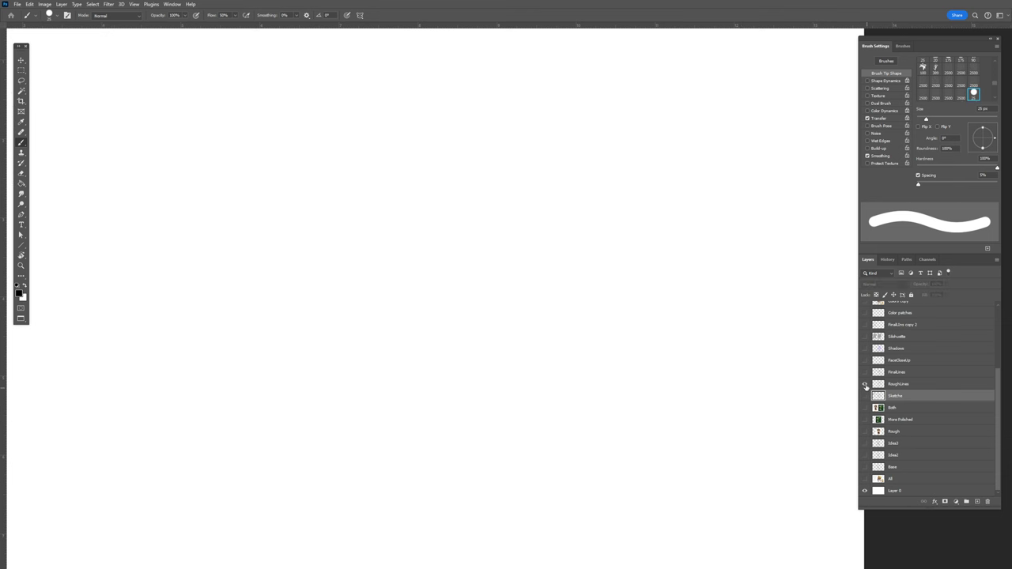
pyautogui.click(865, 384)
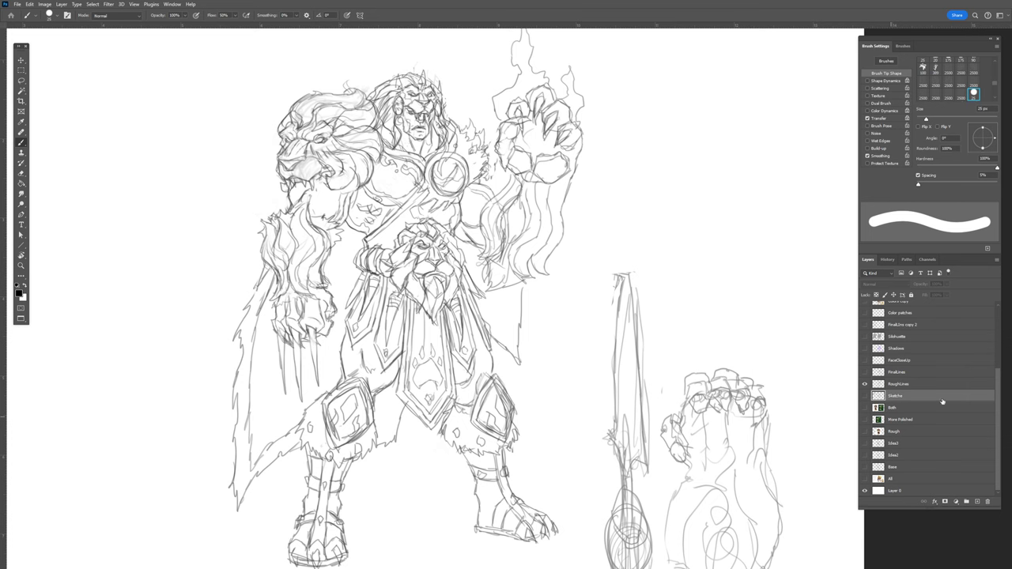
pyautogui.click(864, 383)
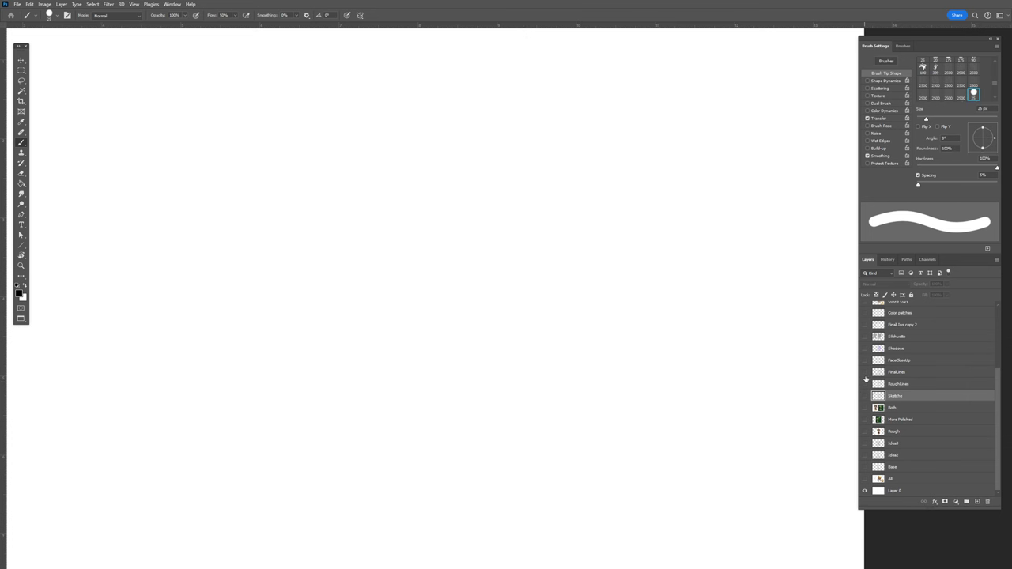
pyautogui.click(865, 373)
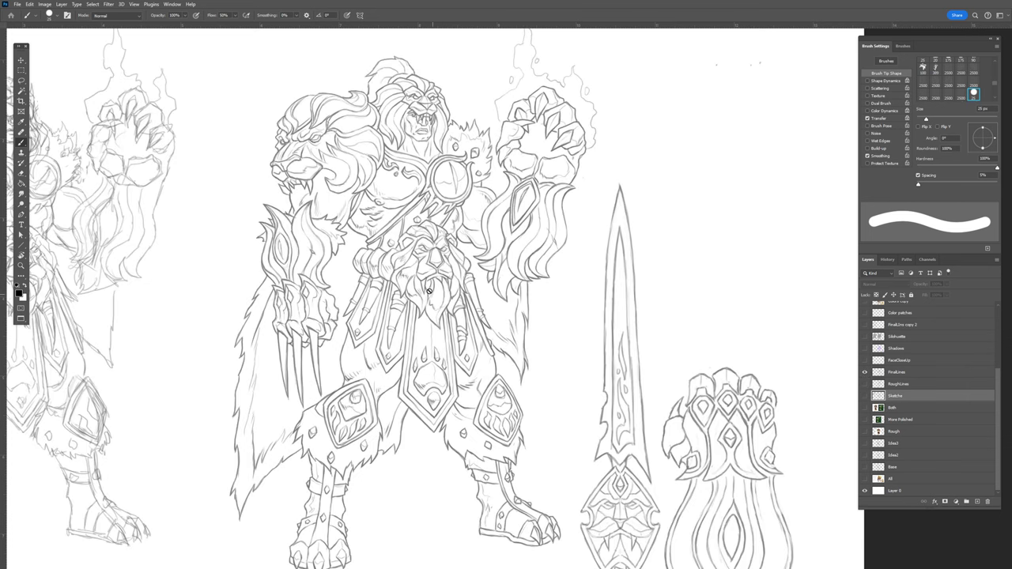
# Compare the rough and final line drawings side by side and make FinalLines the active layer
pyautogui.moveTo(426, 311); pyautogui.dragTo(459, 245)
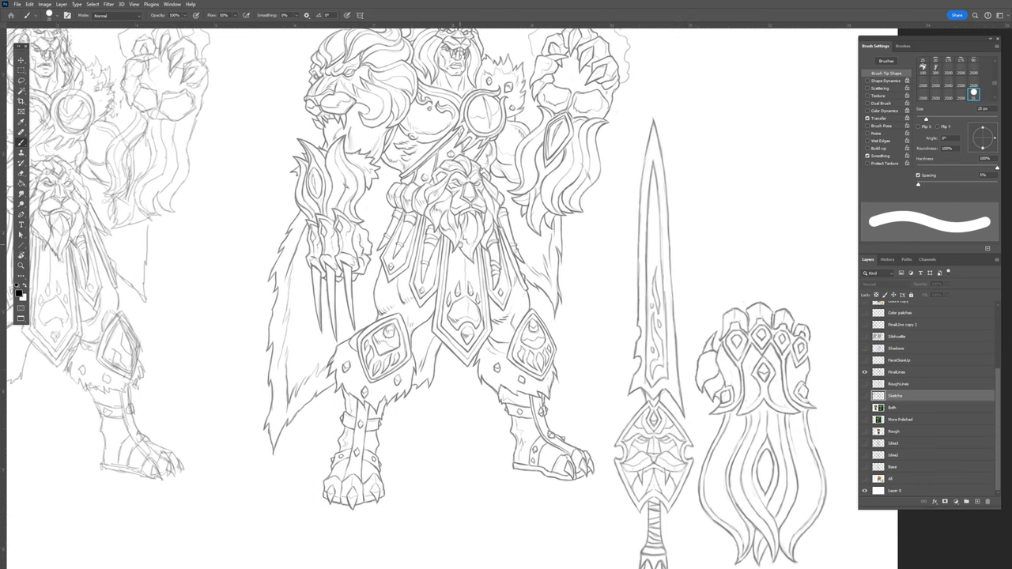
pyautogui.moveTo(271, 292)
pyautogui.mouseDown()
pyautogui.moveTo(429, 303)
pyautogui.moveTo(469, 339)
pyautogui.mouseUp()
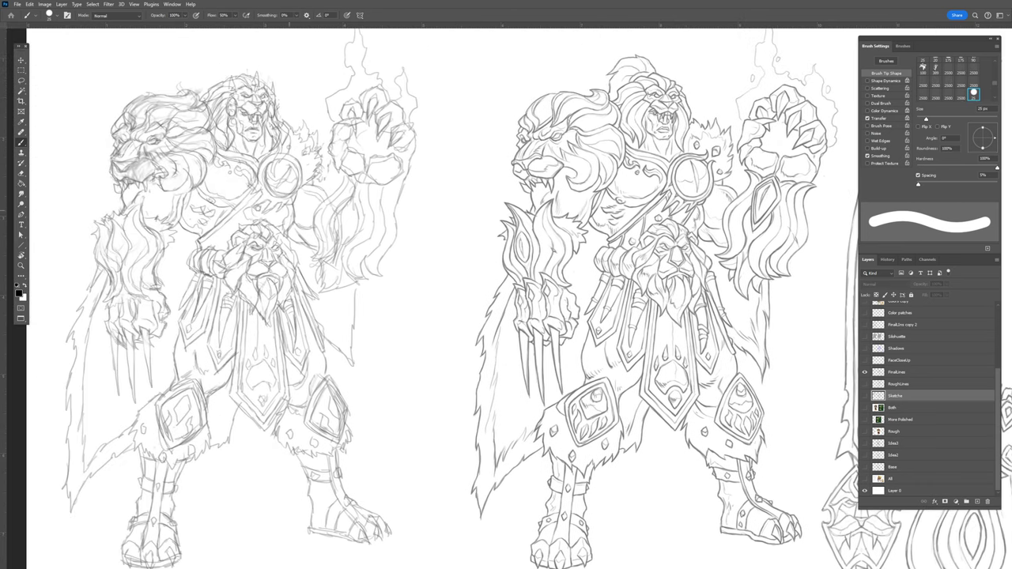
pyautogui.moveTo(692, 272); pyautogui.dragTo(489, 261)
pyautogui.scroll(2, 489, 268)
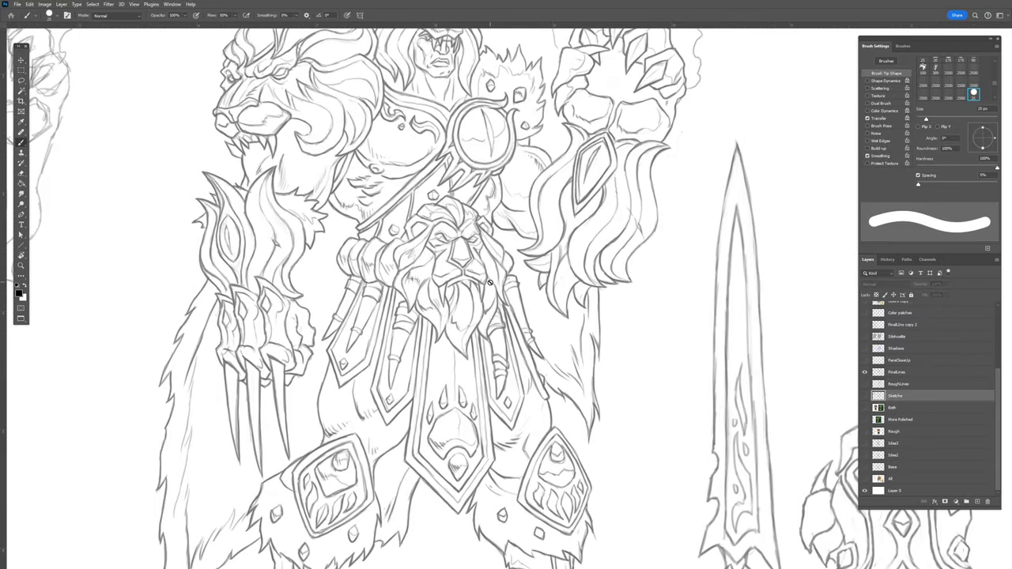
pyautogui.click(931, 377)
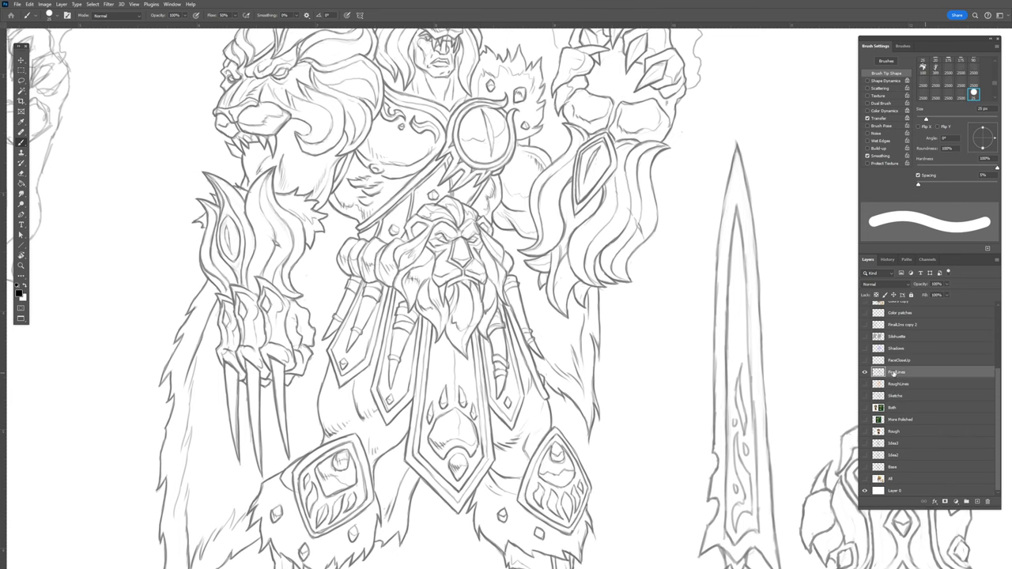
# Examine the final line art from the lion helmet and shoulder down through the belt and knee guards to the clawed feet
pyautogui.moveTo(410, 106); pyautogui.dragTo(429, 263)
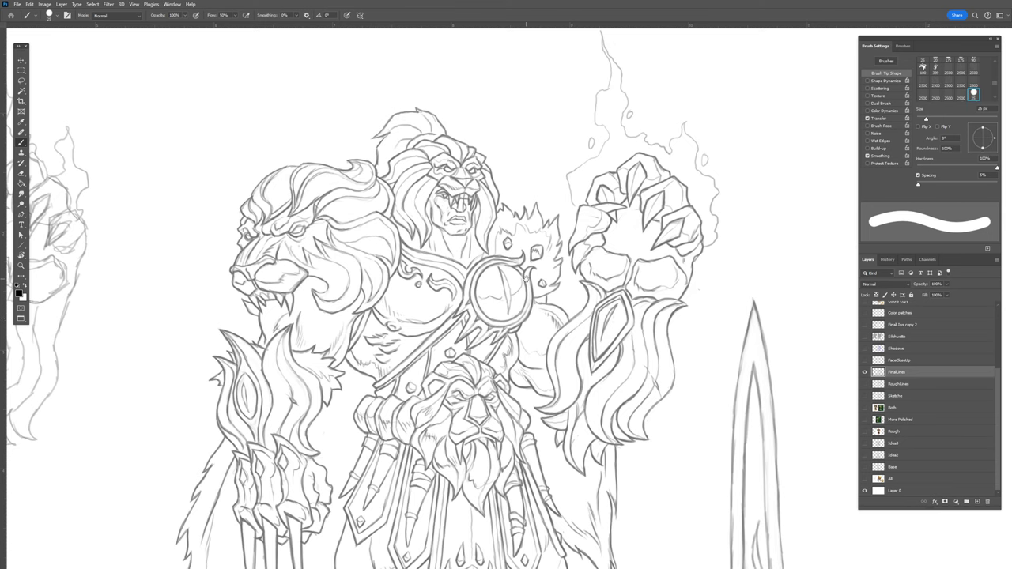
pyautogui.moveTo(457, 333); pyautogui.dragTo(467, 255)
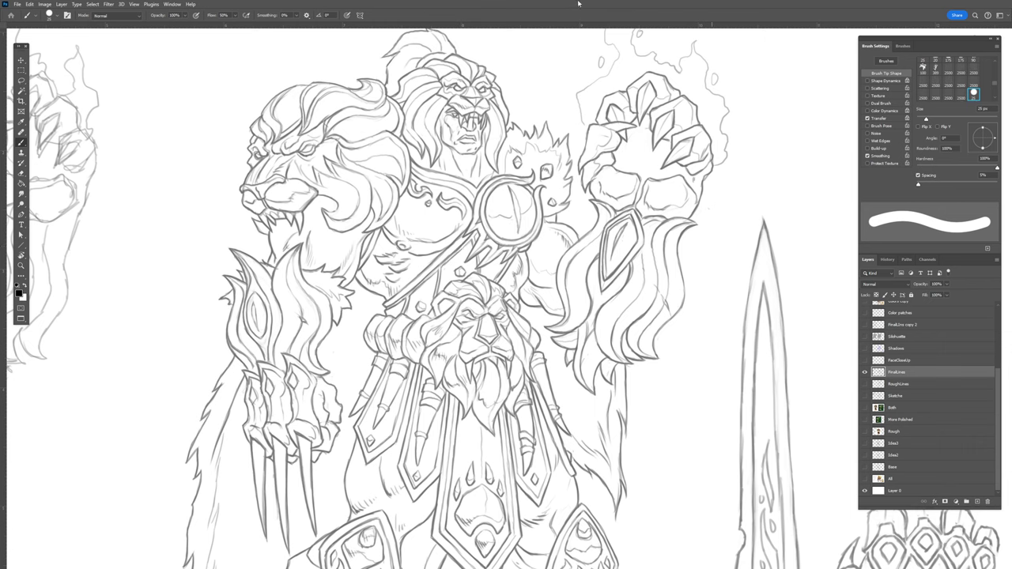
pyautogui.moveTo(427, 230); pyautogui.dragTo(436, 288)
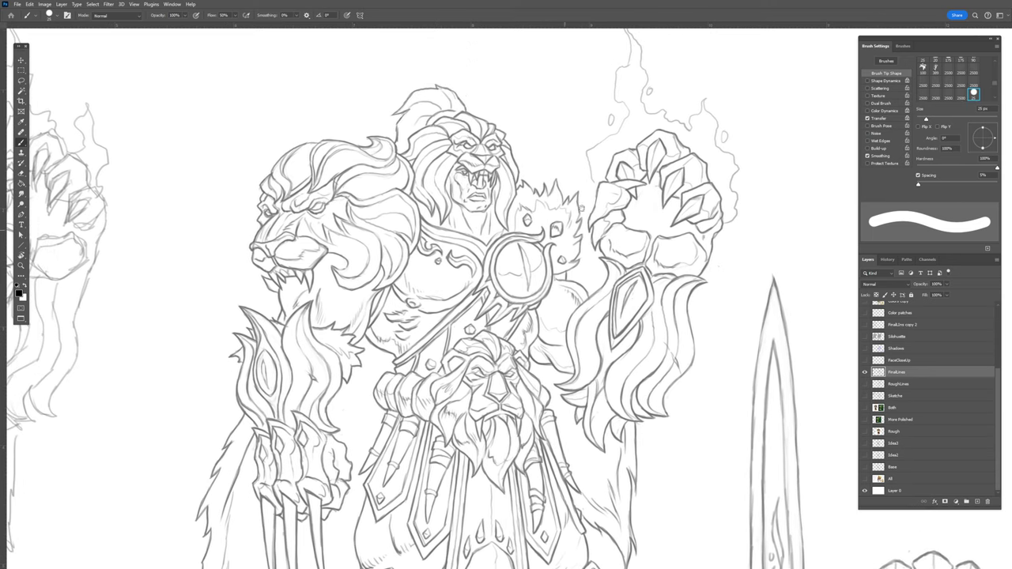
pyautogui.moveTo(443, 391); pyautogui.dragTo(446, 261)
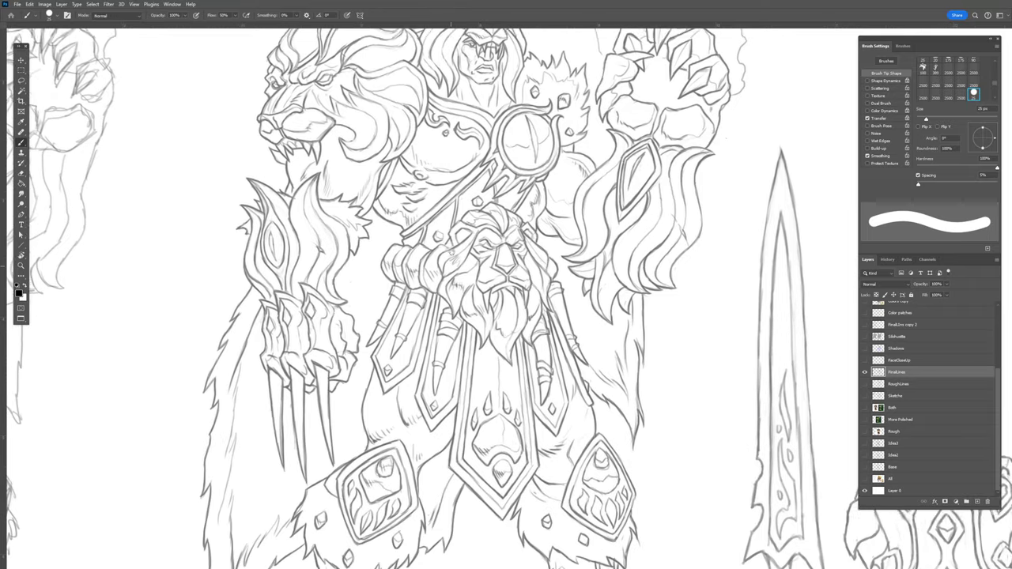
pyautogui.moveTo(450, 400); pyautogui.dragTo(432, 269)
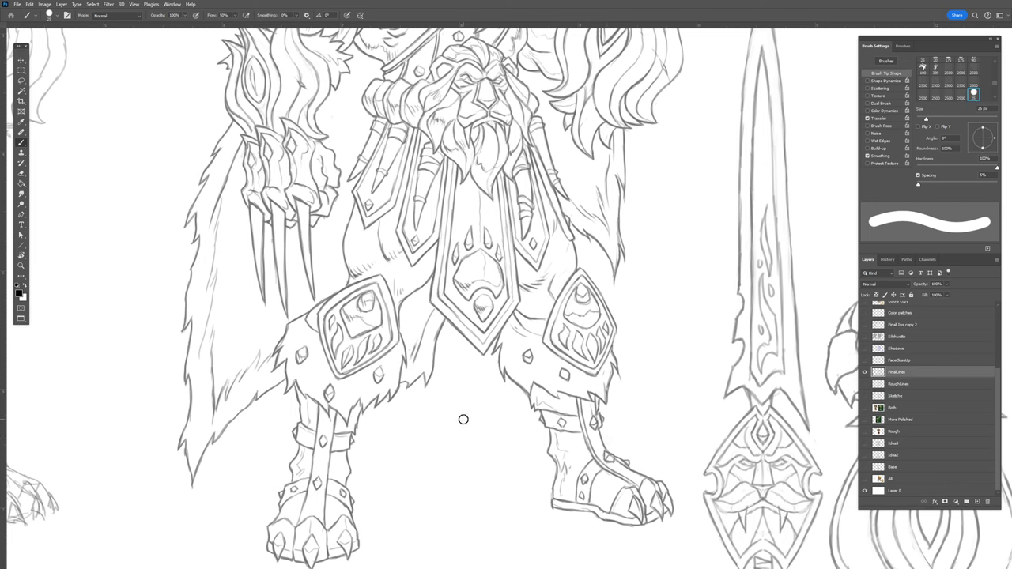
# Examine the final sword and gauntlet line drawings alongside the full character
pyautogui.hotkey('ctrl', '-')
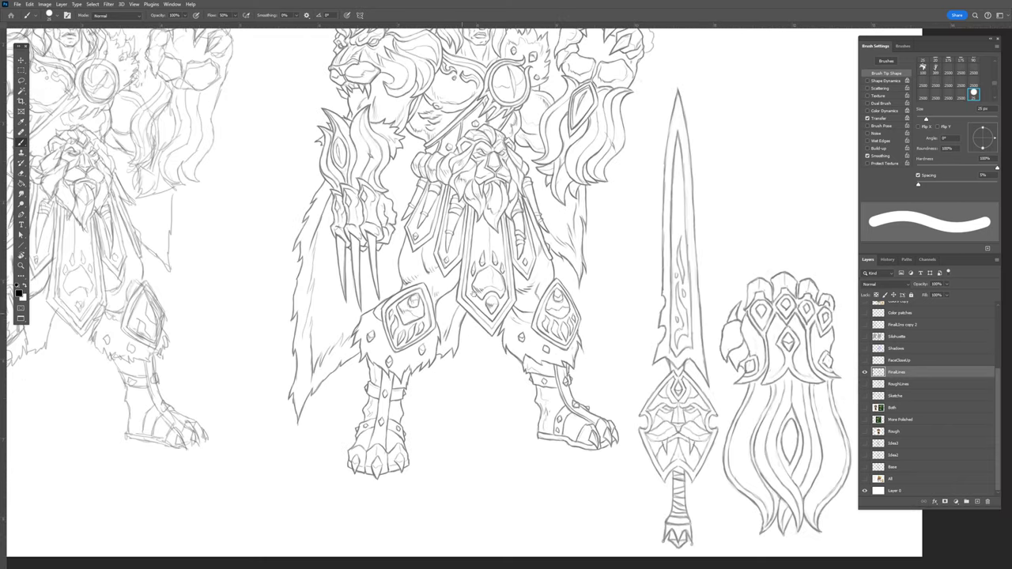
pyautogui.moveTo(478, 265); pyautogui.dragTo(546, 341)
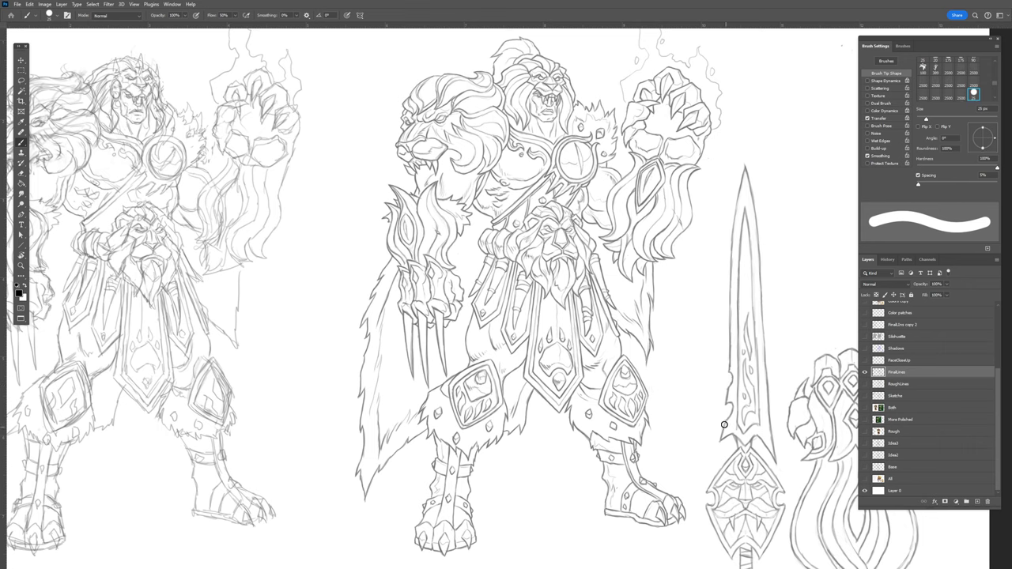
pyautogui.moveTo(696, 414); pyautogui.dragTo(521, 309)
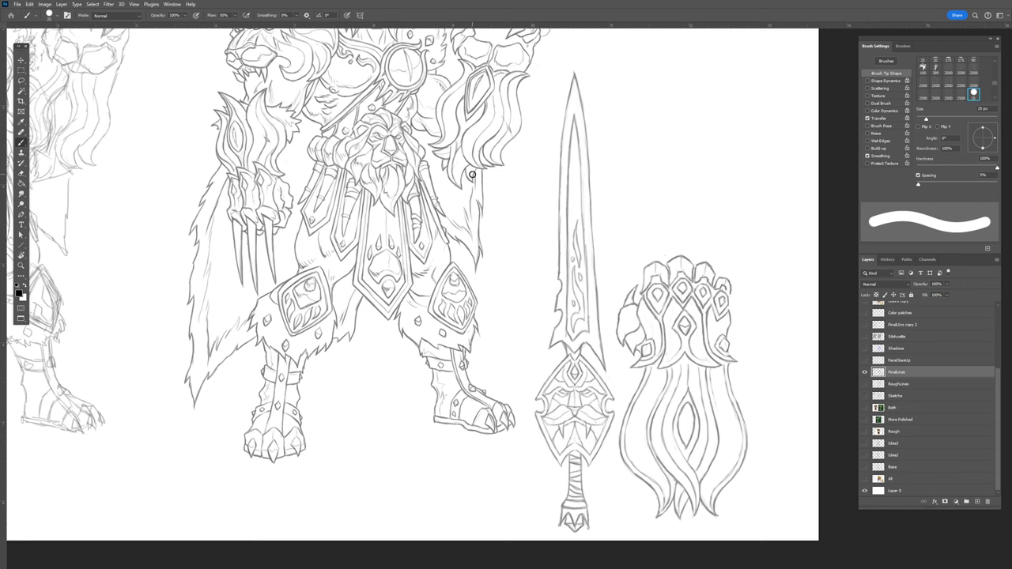
pyautogui.moveTo(404, 200)
pyautogui.mouseDown()
pyautogui.moveTo(462, 311)
pyautogui.moveTo(466, 255)
pyautogui.mouseUp()
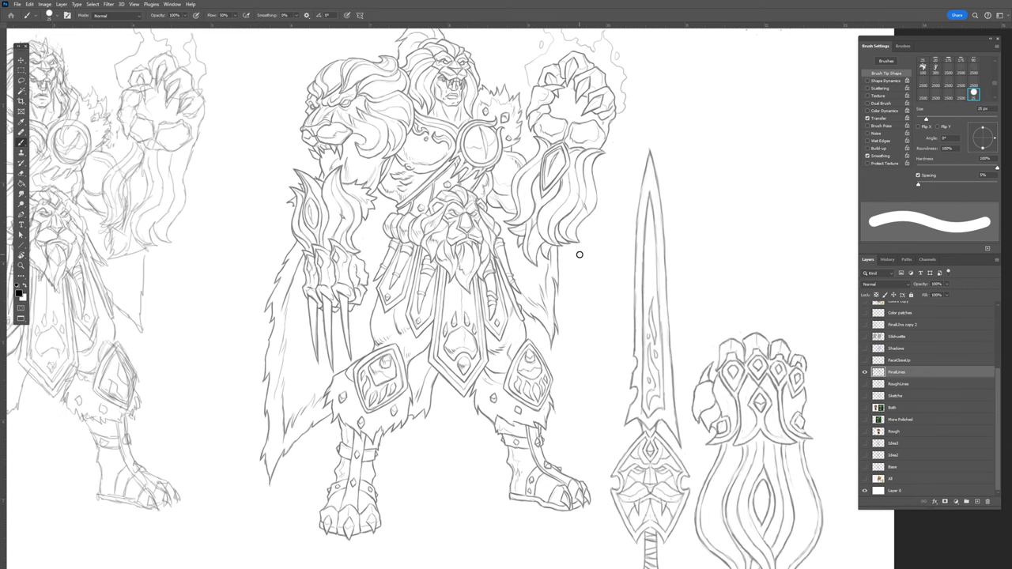
# Show the FaceCloseUp layer and bring its lion helmet and bare face drawings into view
pyautogui.moveTo(567, 282); pyautogui.dragTo(512, 326)
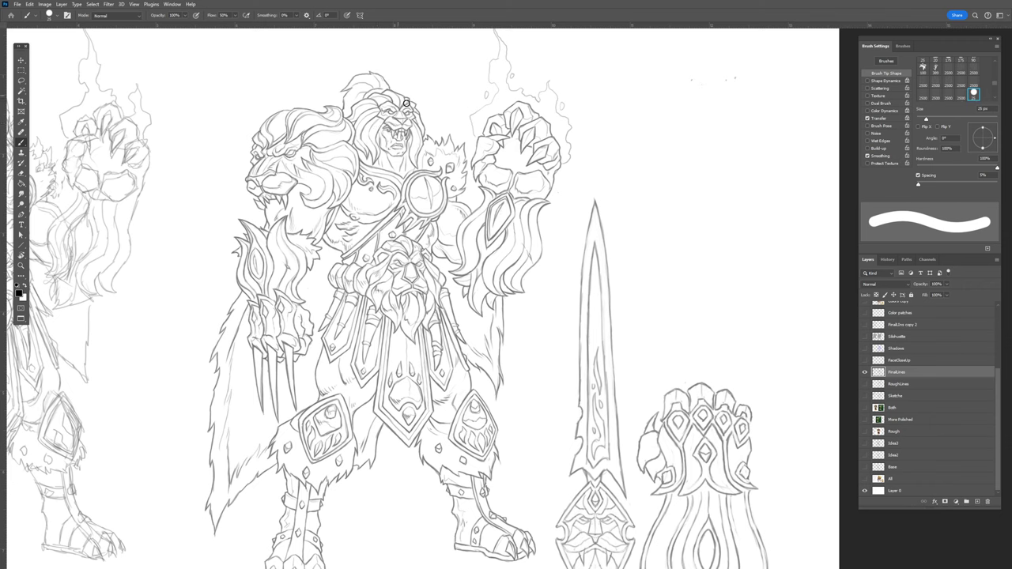
pyautogui.click(864, 360)
pyautogui.moveTo(503, 215); pyautogui.dragTo(380, 276)
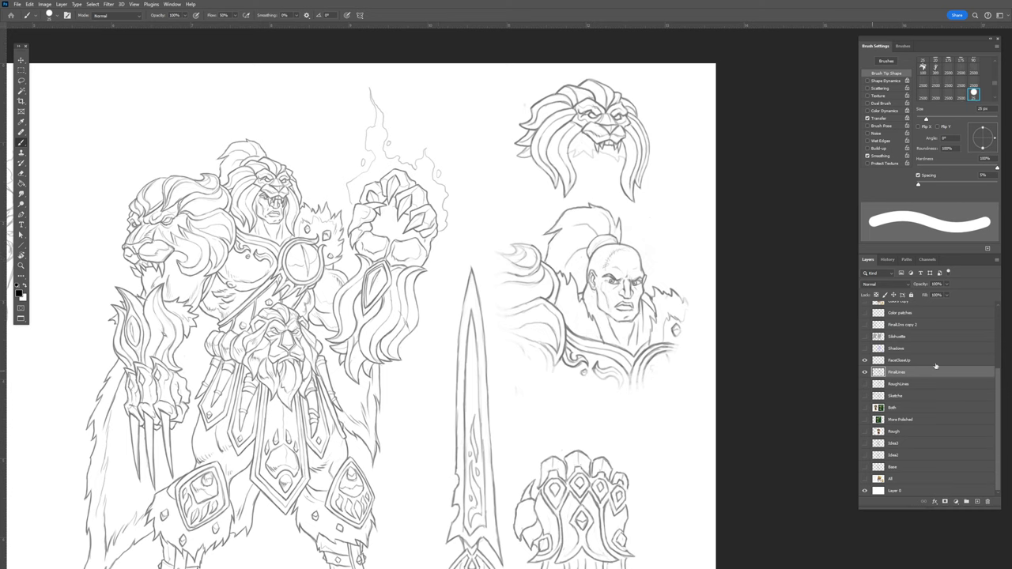
pyautogui.scroll(2, 937, 366)
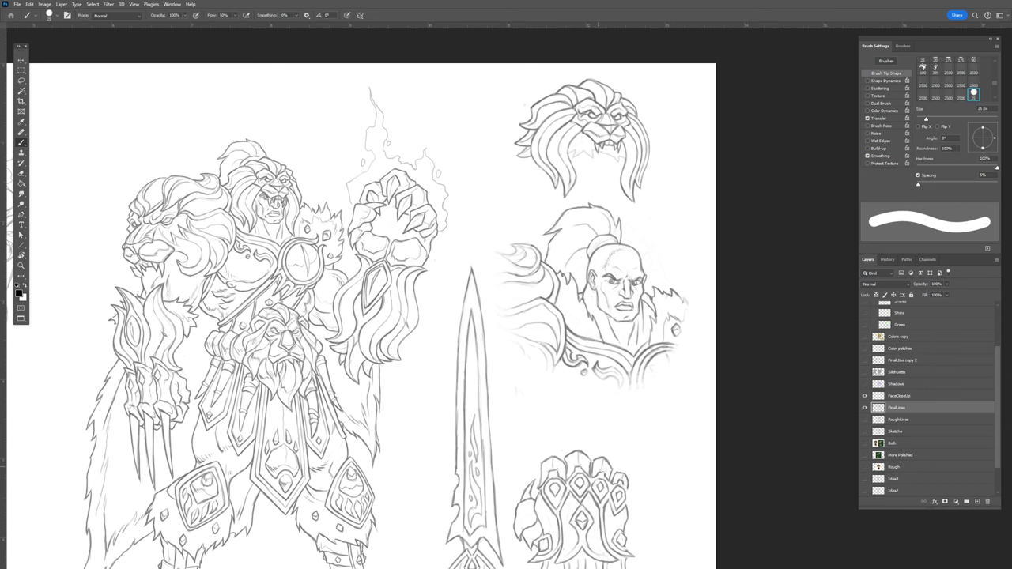
# Examine the face close-up and lion helmet drawings alongside the full character, sword and gauntlet line art
pyautogui.moveTo(441, 383); pyautogui.dragTo(521, 312)
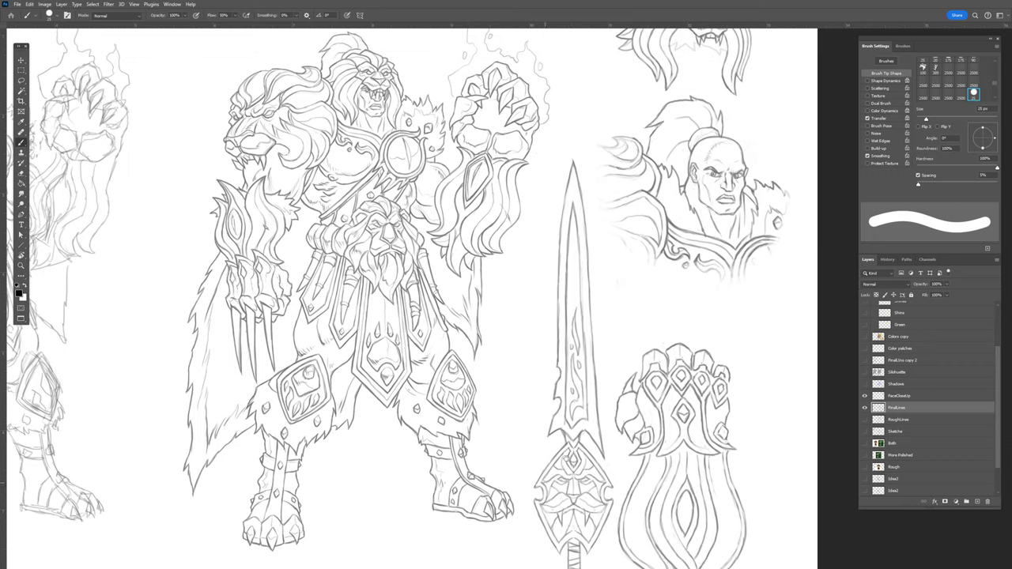
pyautogui.moveTo(524, 431); pyautogui.dragTo(529, 458)
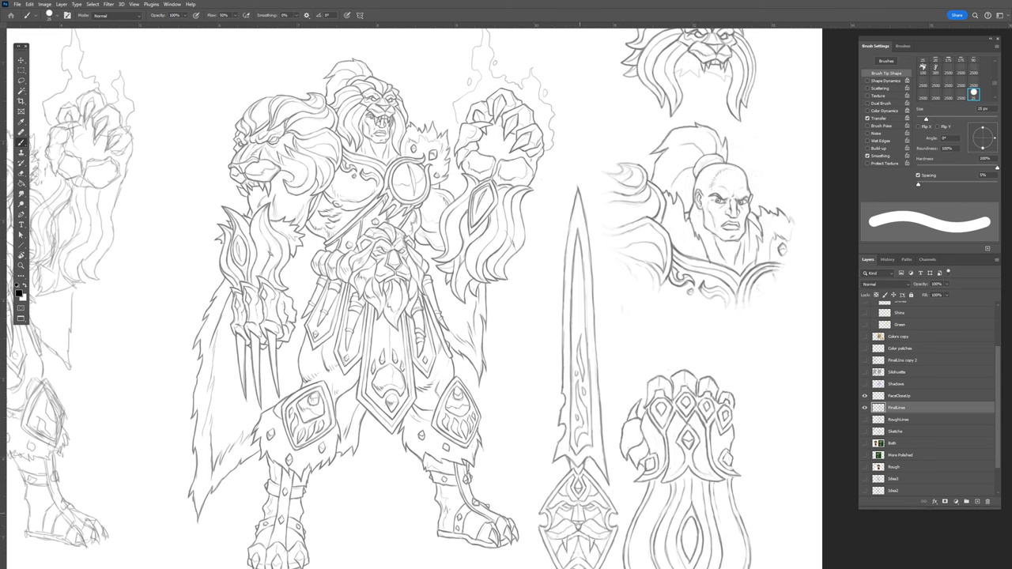
pyautogui.moveTo(549, 462); pyautogui.dragTo(511, 384)
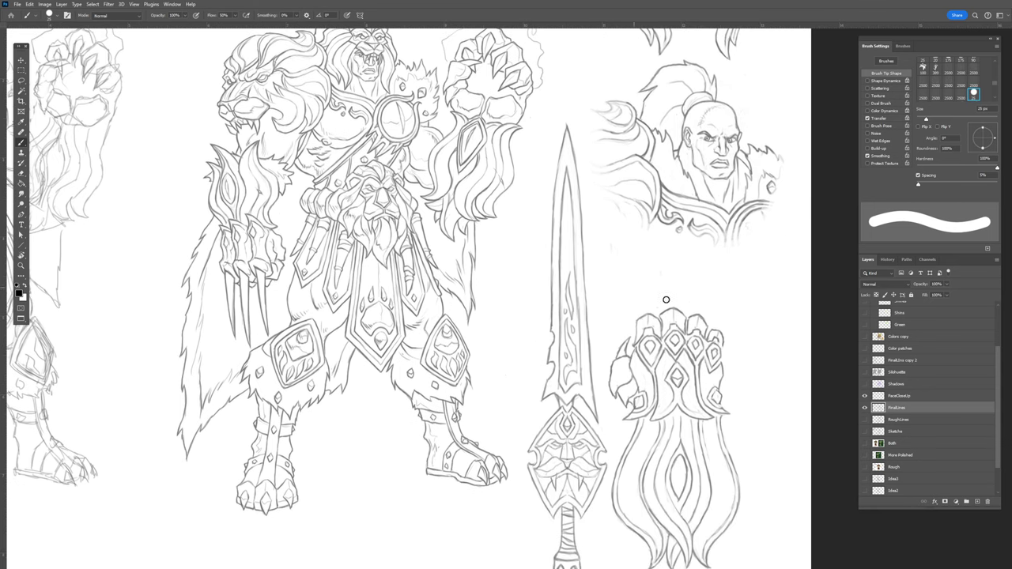
pyautogui.moveTo(710, 280)
pyautogui.mouseDown()
pyautogui.moveTo(596, 320)
pyautogui.moveTo(598, 339)
pyautogui.mouseUp()
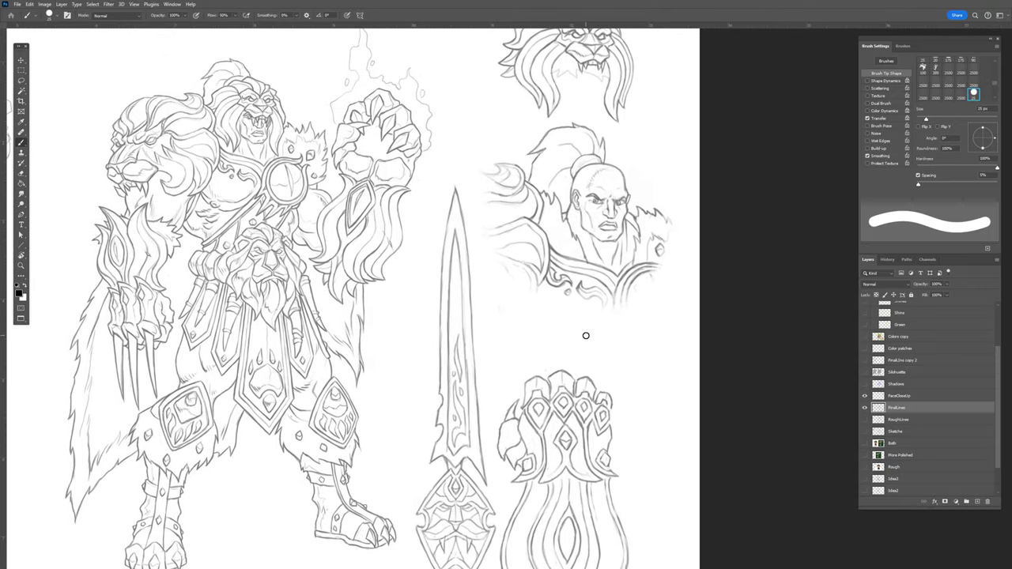
pyautogui.moveTo(658, 121); pyautogui.dragTo(645, 221)
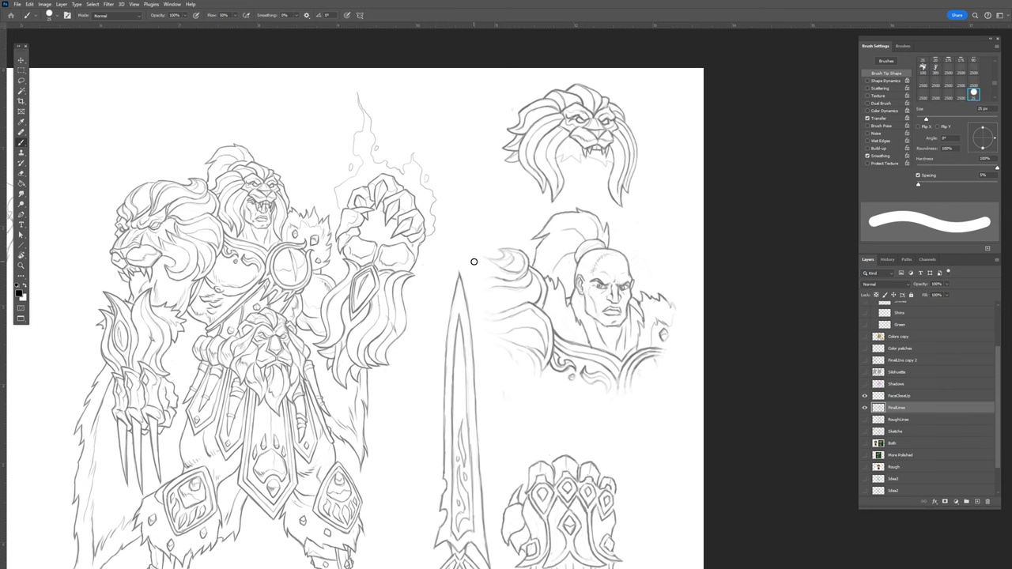
pyautogui.moveTo(665, 257); pyautogui.dragTo(655, 158)
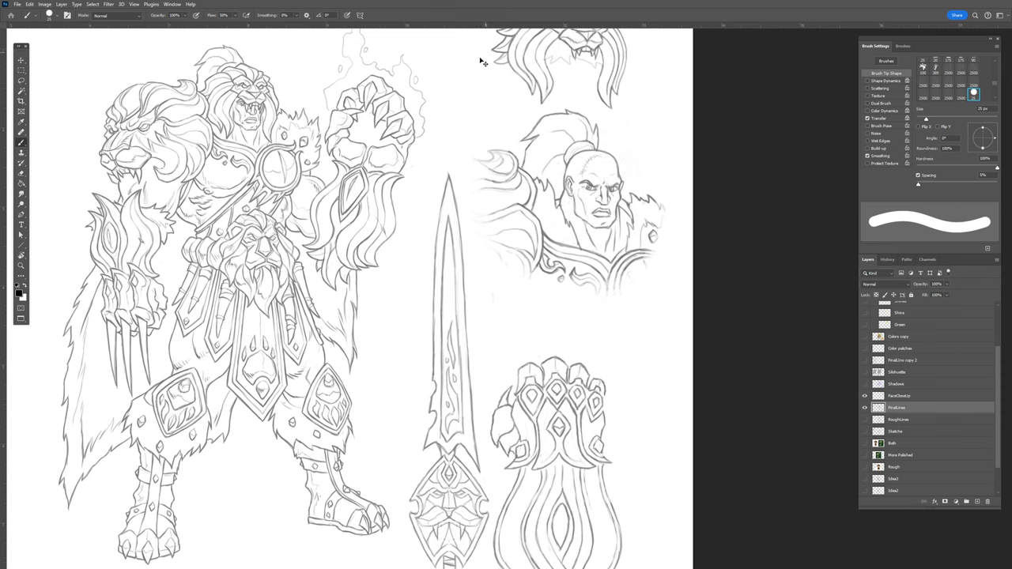
pyautogui.hotkey('ctrl', '-')
pyautogui.hscroll(-5, 314, 200)
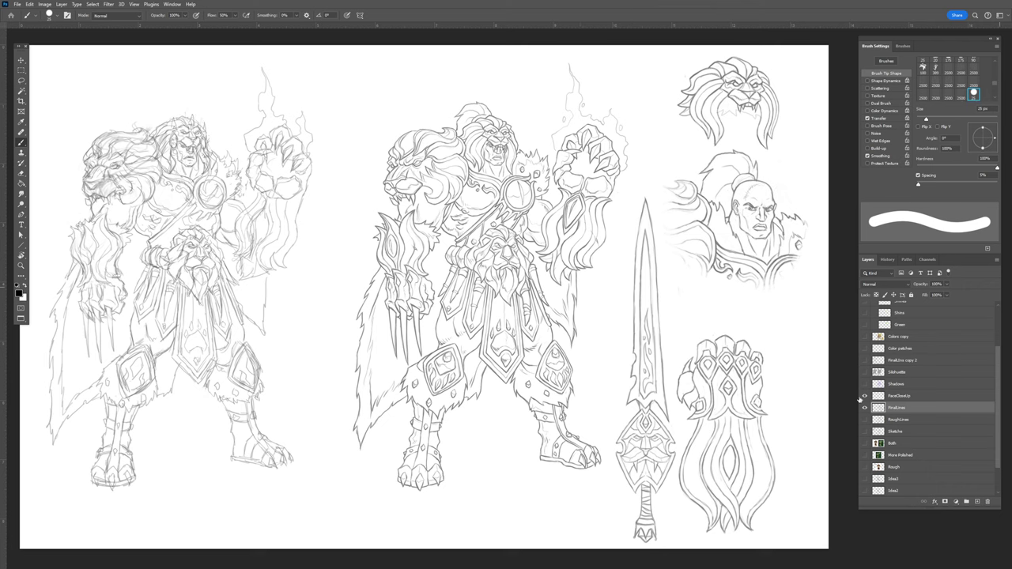
# Show the Shadows layer and examine the purple shading on the character, sword and gauntlet
pyautogui.click(864, 395)
pyautogui.click(864, 383)
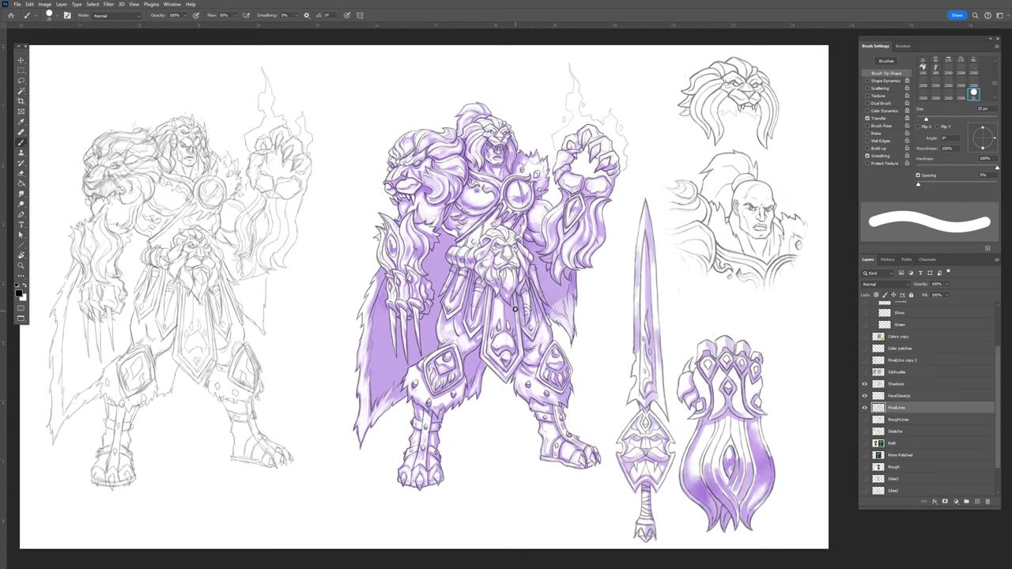
pyautogui.scroll(1, 478, 291)
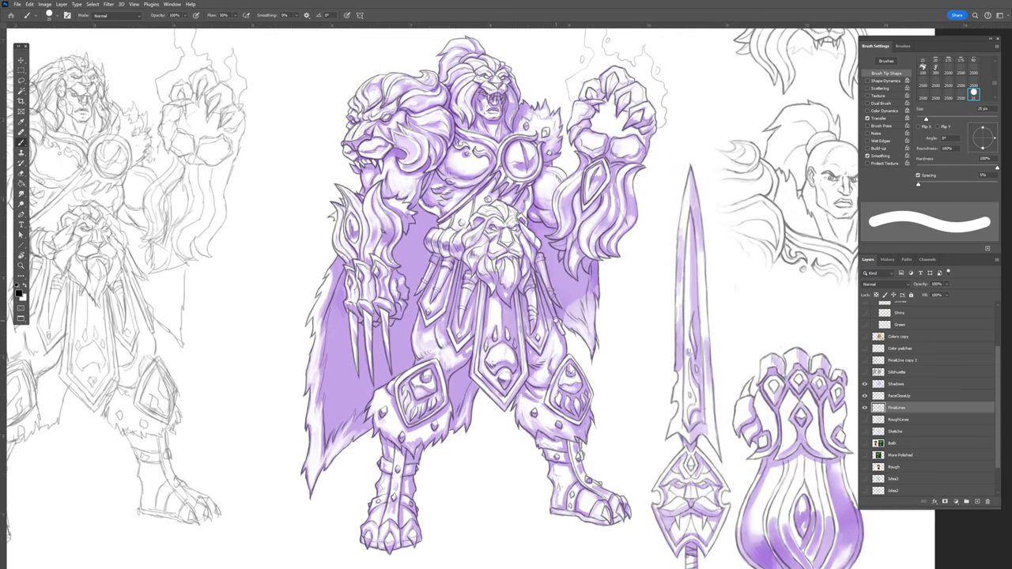
pyautogui.hscroll(3, 556, 320)
pyautogui.scroll(-1, 556, 321)
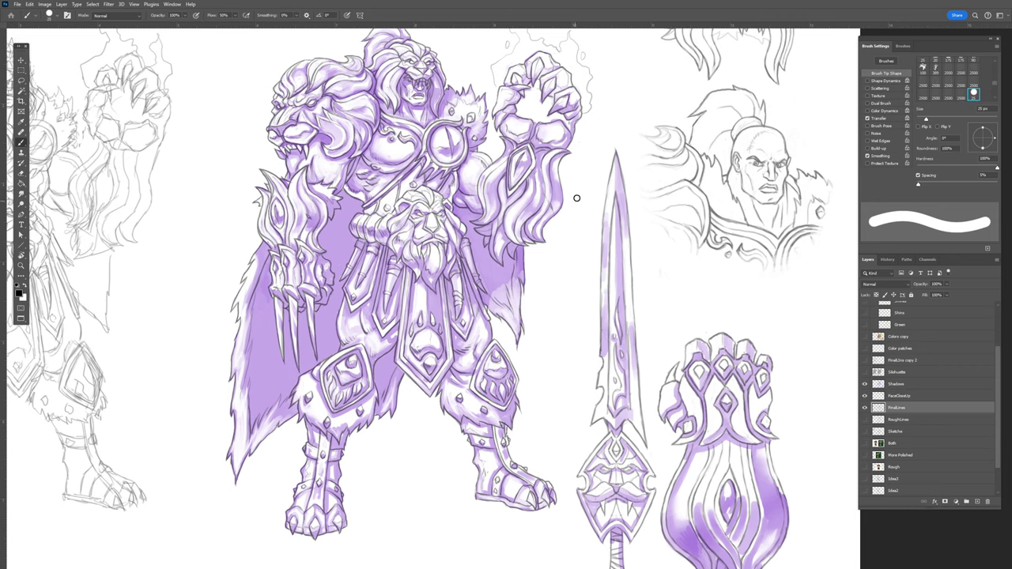
pyautogui.scroll(1, 574, 193)
pyautogui.scroll(-1, 574, 194)
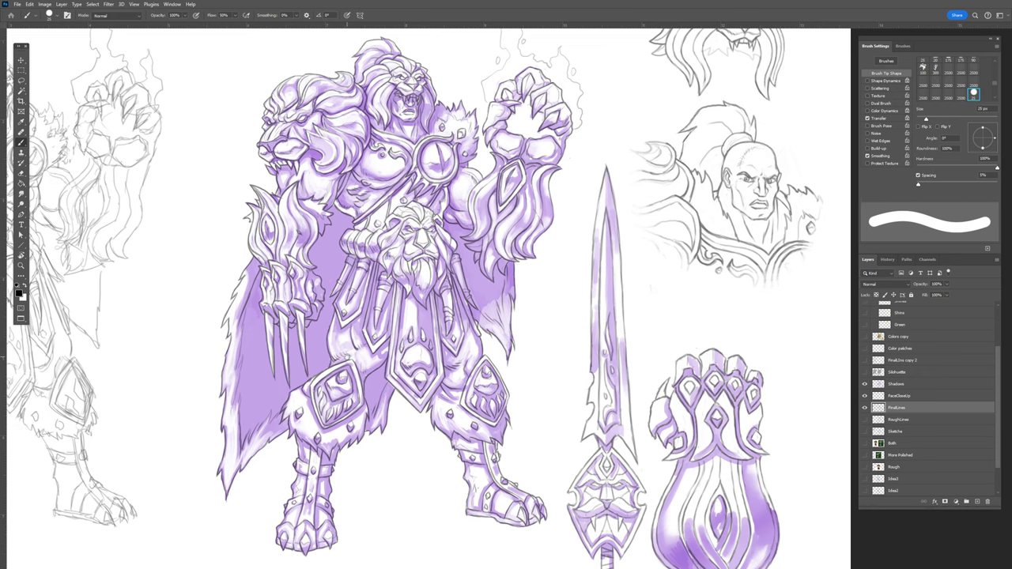
pyautogui.moveTo(344, 356)
pyautogui.mouseDown()
pyautogui.moveTo(319, 282)
pyautogui.moveTo(256, 246)
pyautogui.moveTo(223, 400)
pyautogui.moveTo(278, 401)
pyautogui.mouseUp()
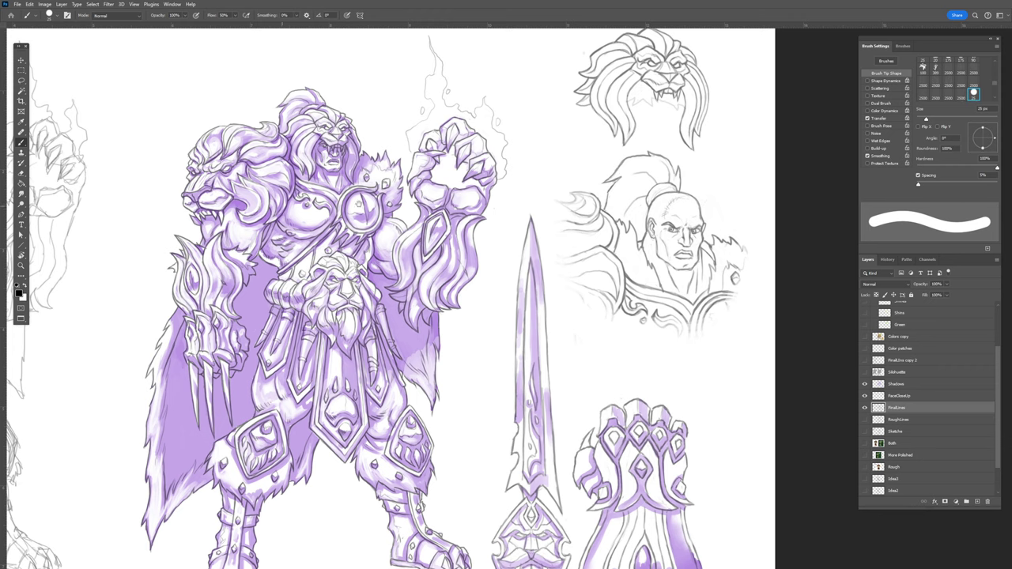
pyautogui.moveTo(322, 309); pyautogui.dragTo(351, 284)
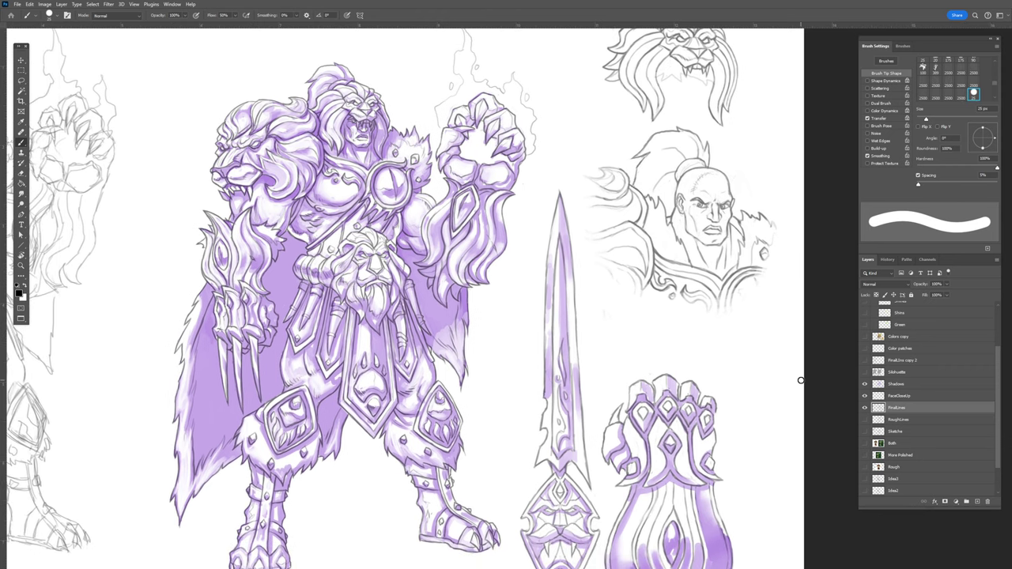
# Show the Silhouette layer to view the grey fill on both characters, make it active, and hide it again
pyautogui.click(865, 373)
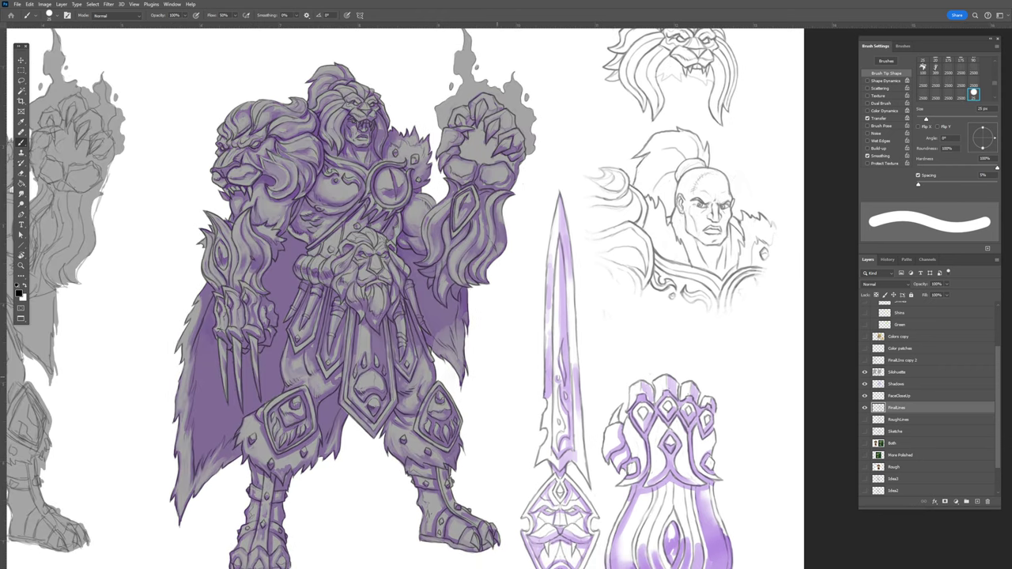
pyautogui.hotkey('ctrl', '-')
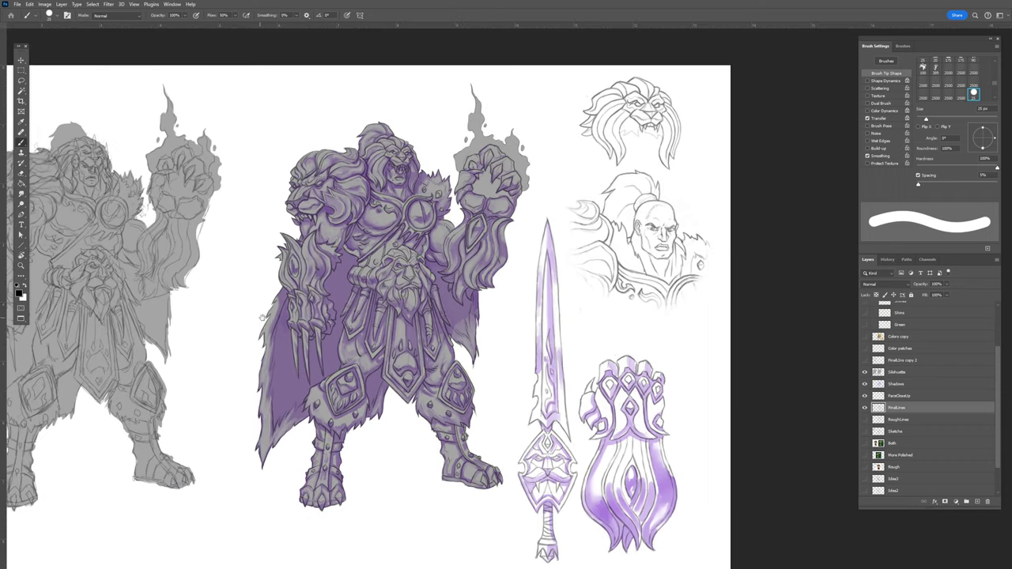
pyautogui.moveTo(260, 317); pyautogui.dragTo(371, 319)
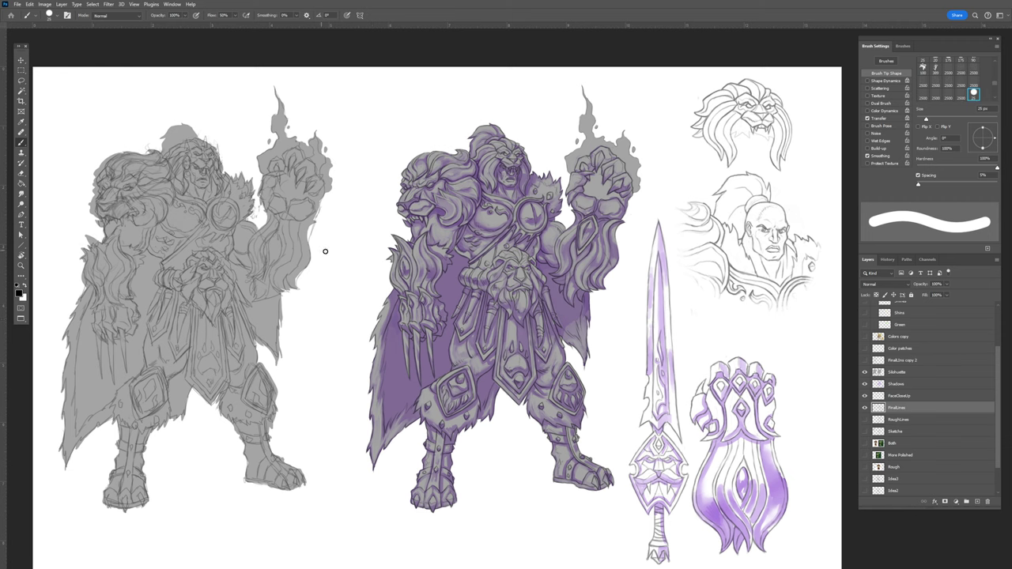
pyautogui.click(892, 376)
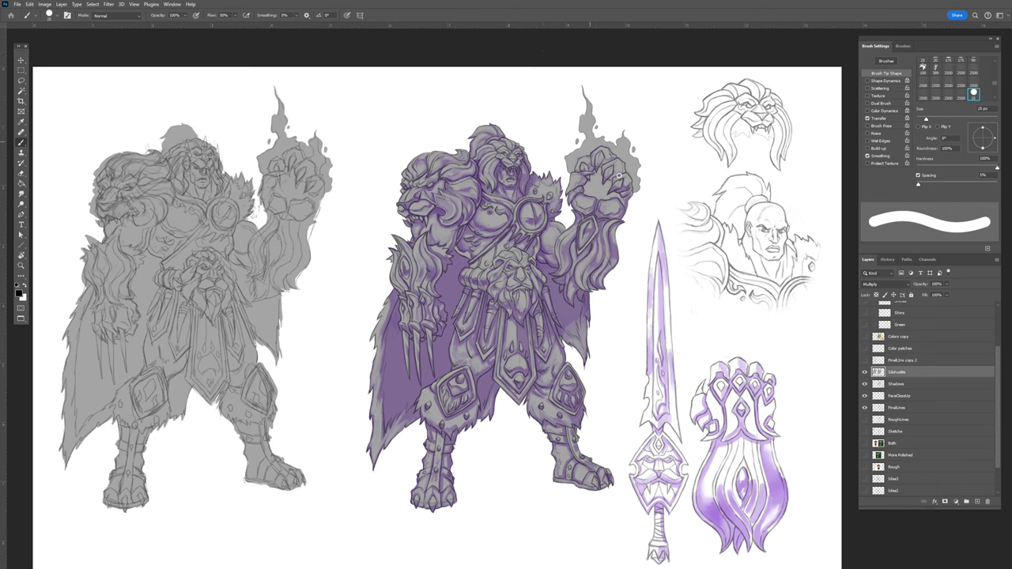
pyautogui.click(865, 374)
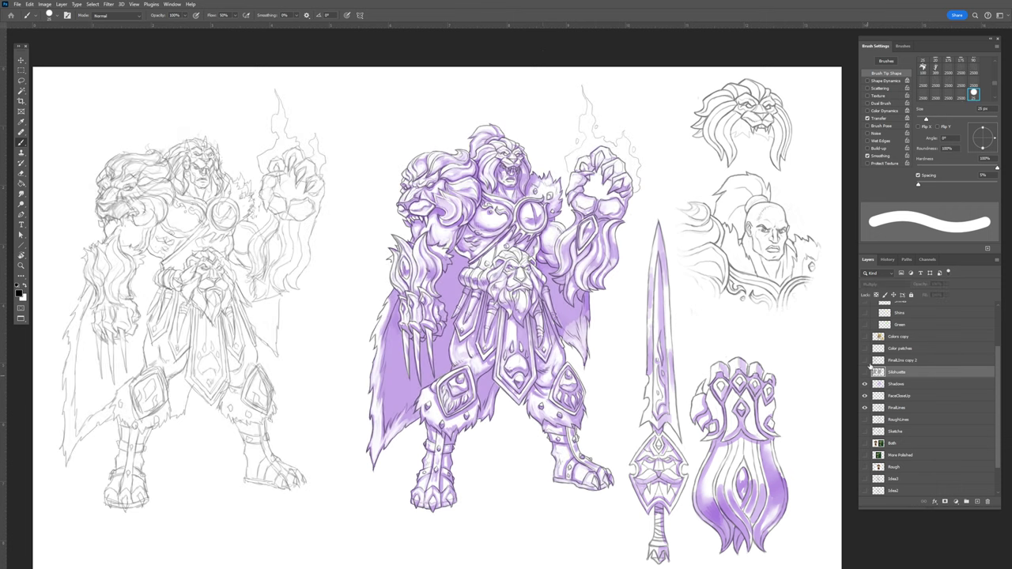
# Show the second copy of the final lines, the Color patches layer and the Colors copy layer
pyautogui.click(865, 361)
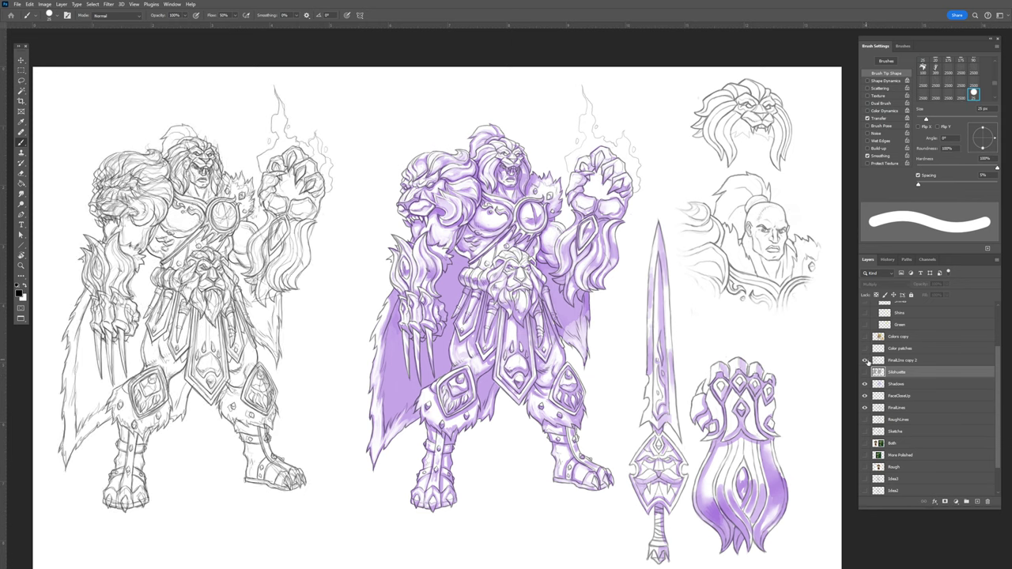
pyautogui.click(866, 361)
pyautogui.click(865, 361)
pyautogui.click(866, 349)
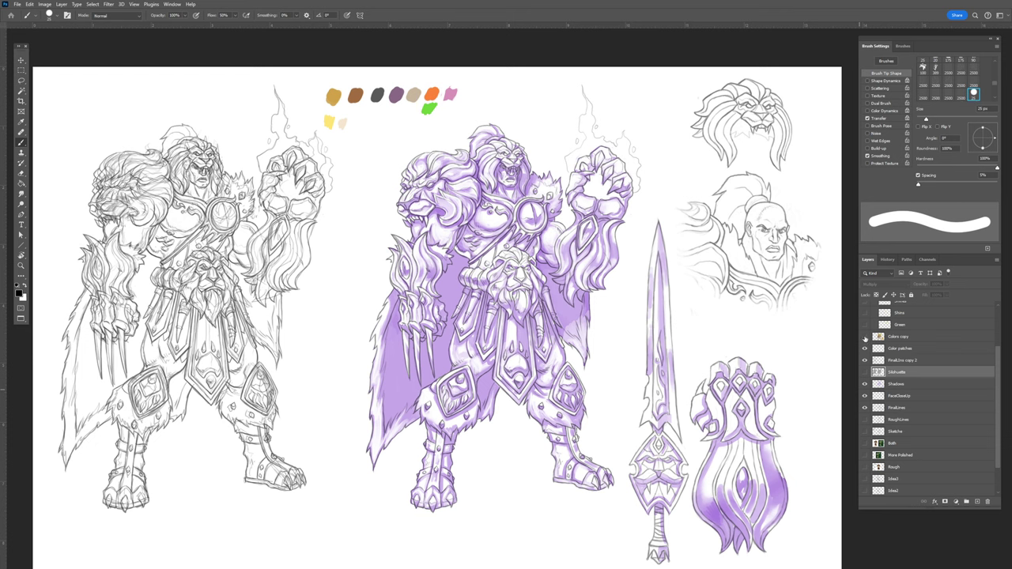
pyautogui.click(866, 338)
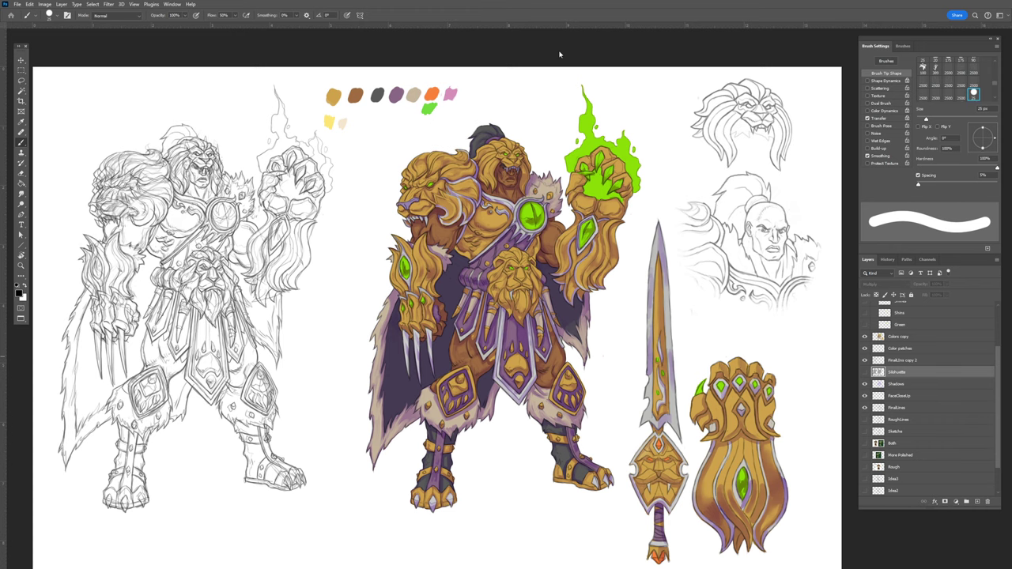
# Compare the colored character with and without the Shadows layer, leaving the layer visible
pyautogui.scroll(2, 514, 306)
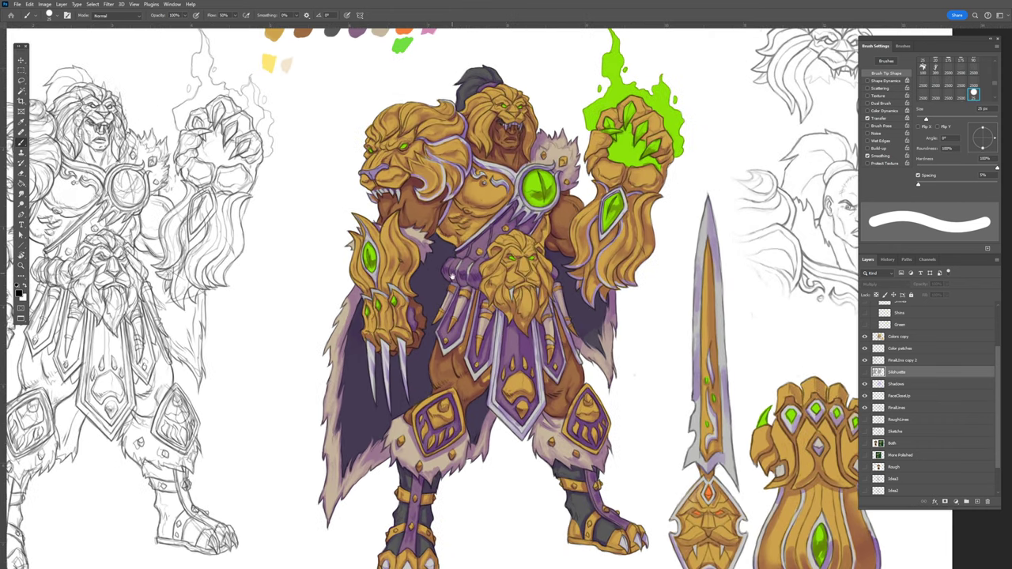
pyautogui.moveTo(451, 276); pyautogui.dragTo(405, 279)
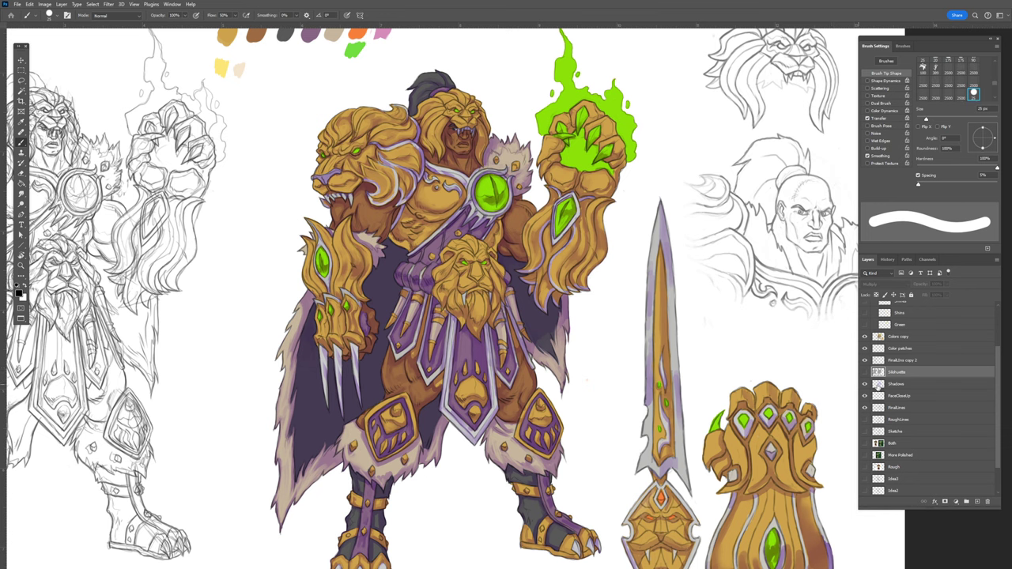
pyautogui.click(865, 385)
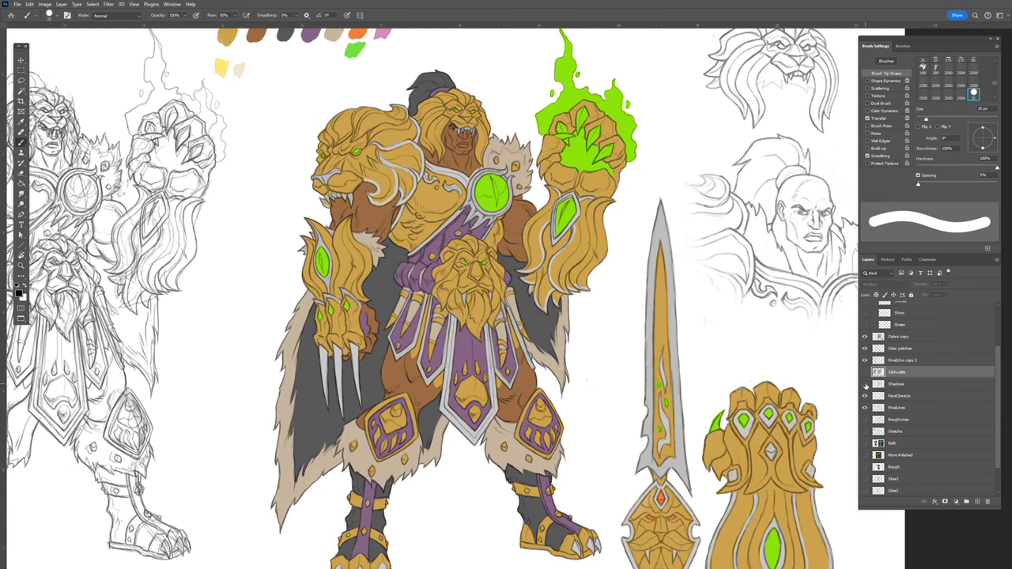
pyautogui.click(865, 384)
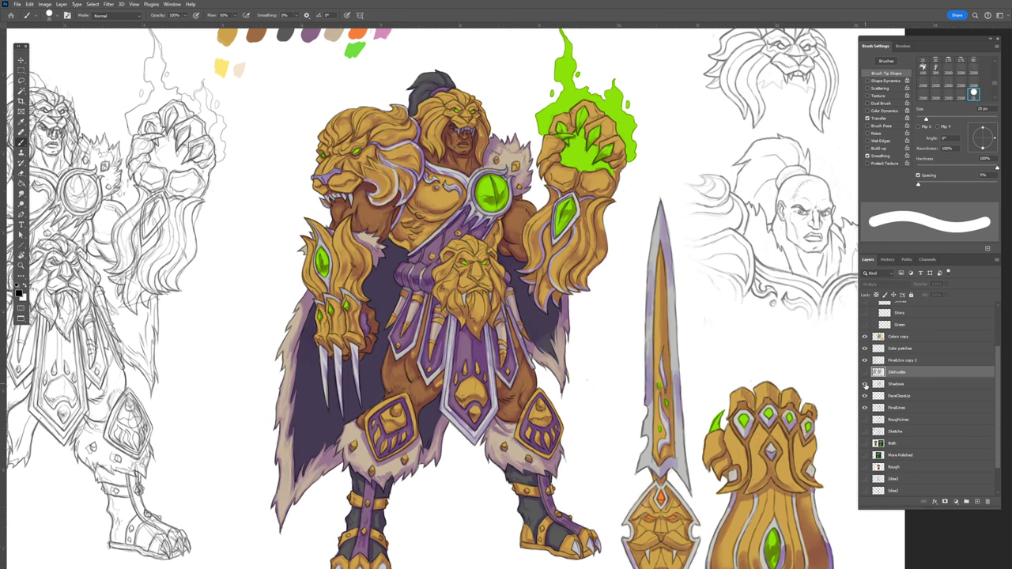
pyautogui.click(865, 384)
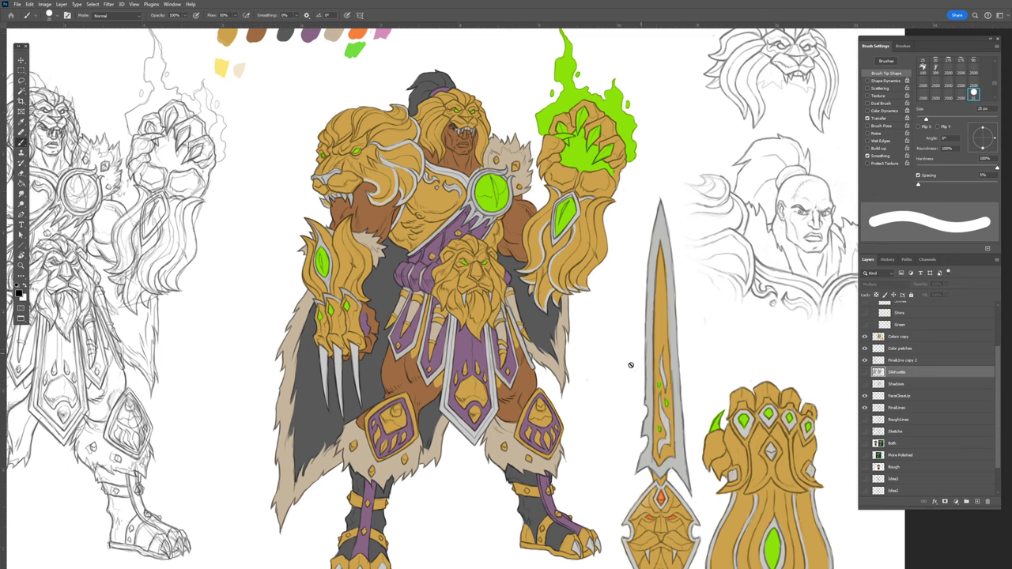
pyautogui.moveTo(616, 383); pyautogui.dragTo(625, 359)
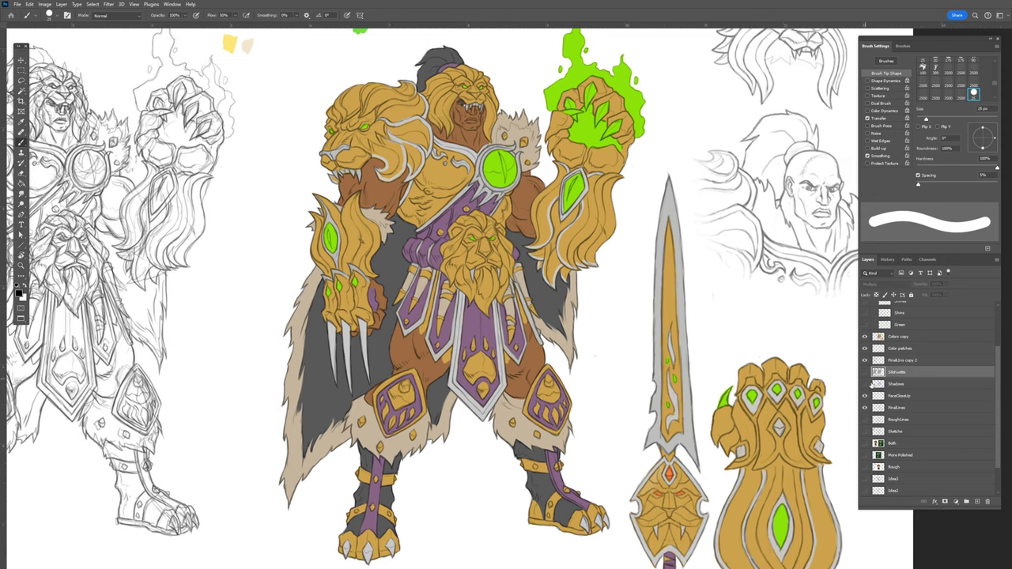
pyautogui.click(866, 384)
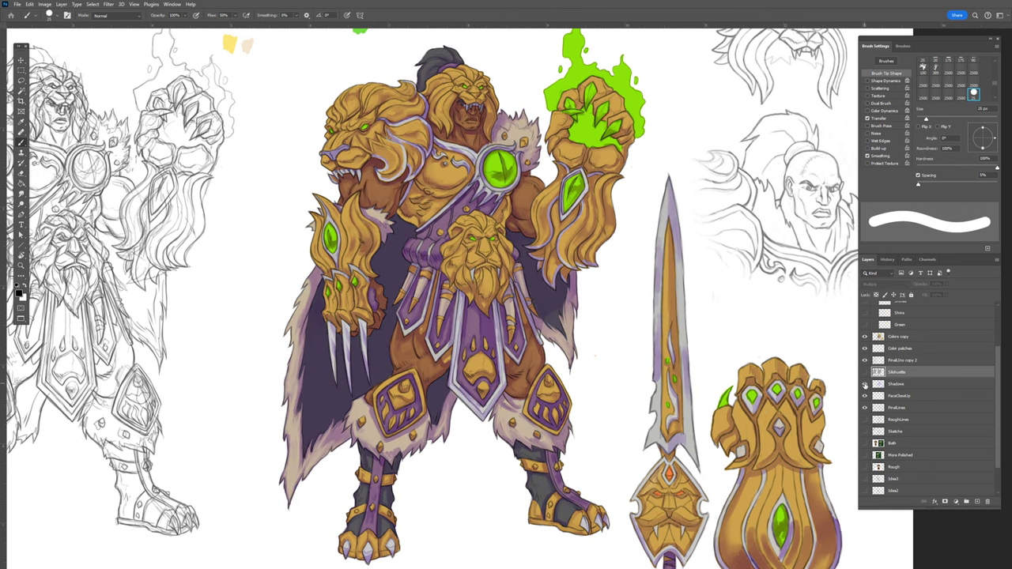
# Try a Hue/Saturation adjustment on the Shadows layer with hue +102 and saturation -100
pyautogui.click(916, 385)
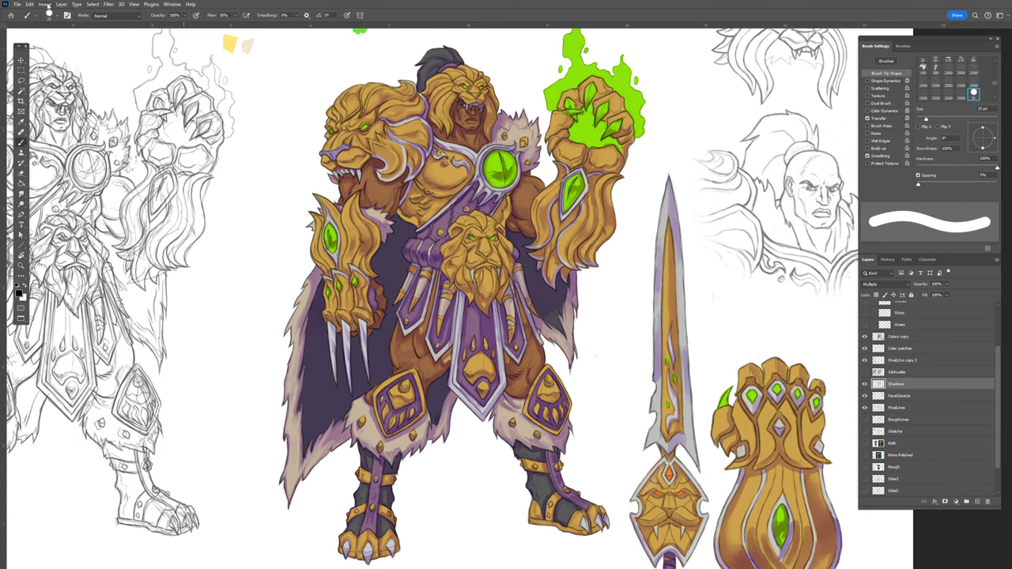
pyautogui.click(45, 4)
pyautogui.moveTo(65, 25)
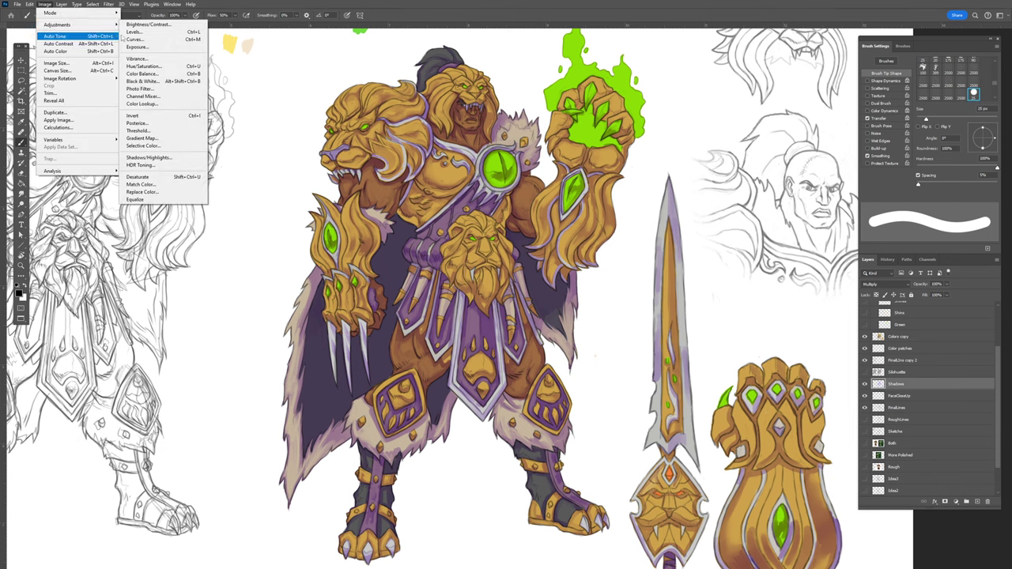
pyautogui.click(144, 66)
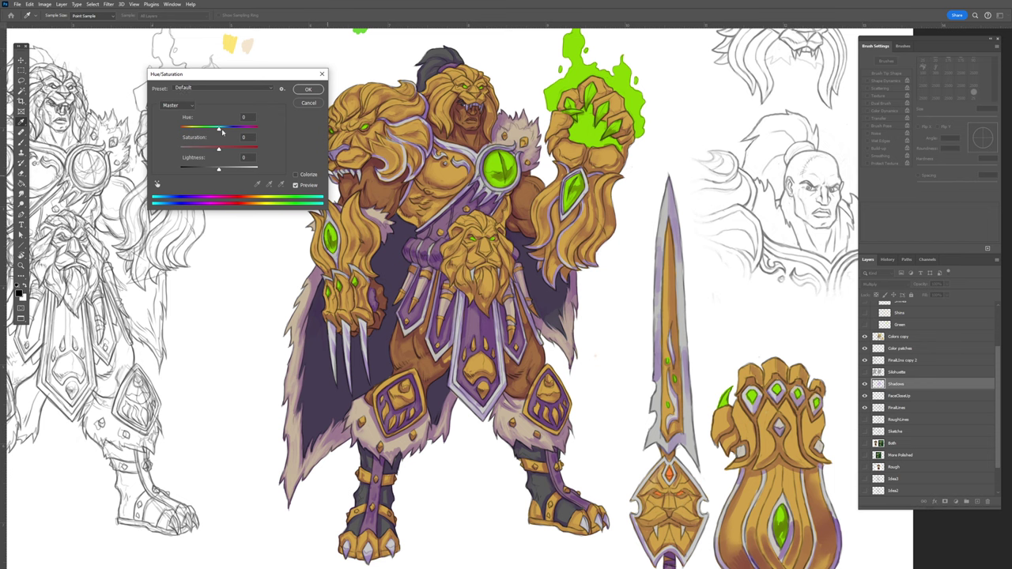
pyautogui.moveTo(219, 129); pyautogui.dragTo(246, 130)
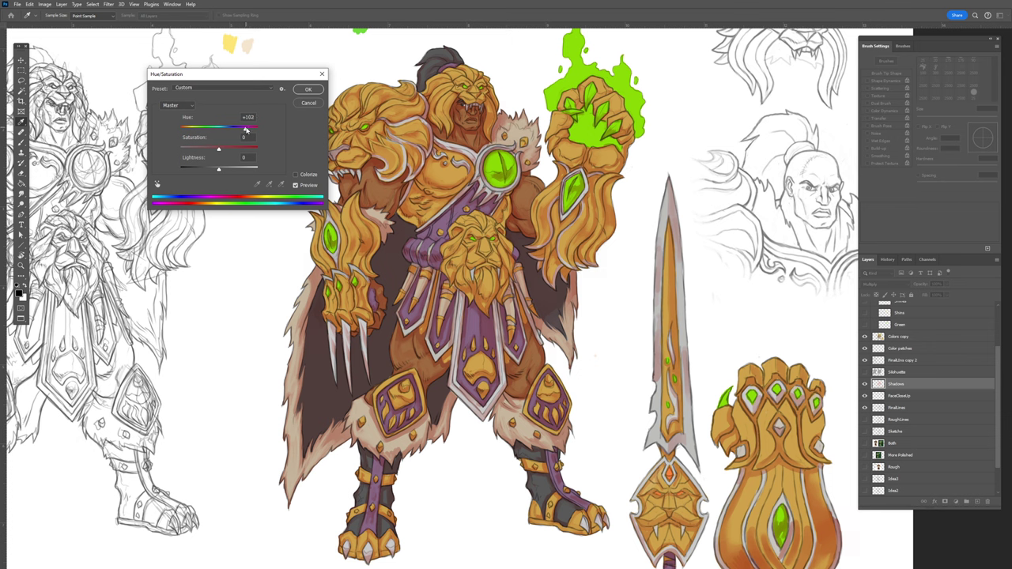
pyautogui.moveTo(246, 128); pyautogui.dragTo(155, 153)
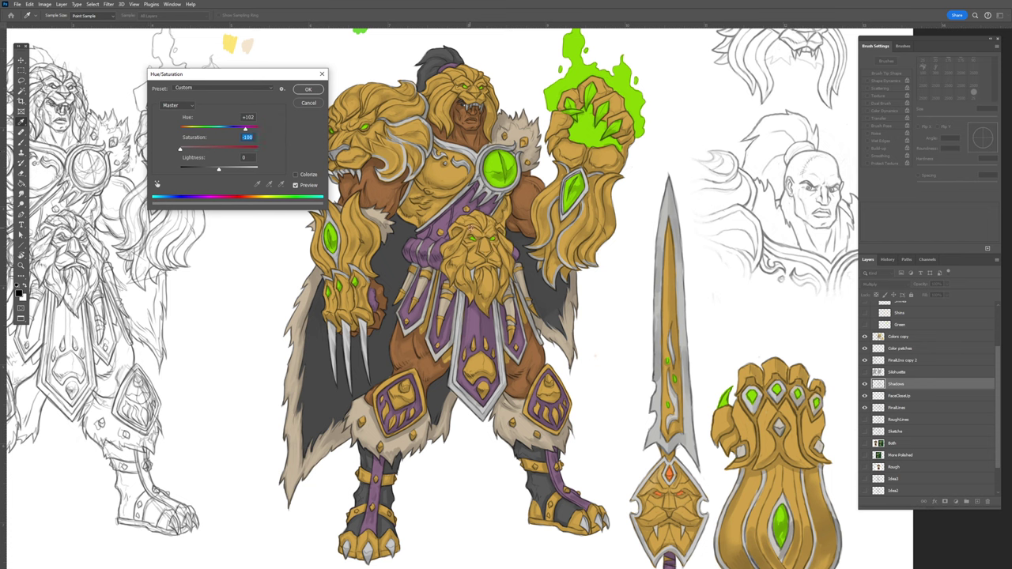
pyautogui.click(308, 104)
pyautogui.press('b')
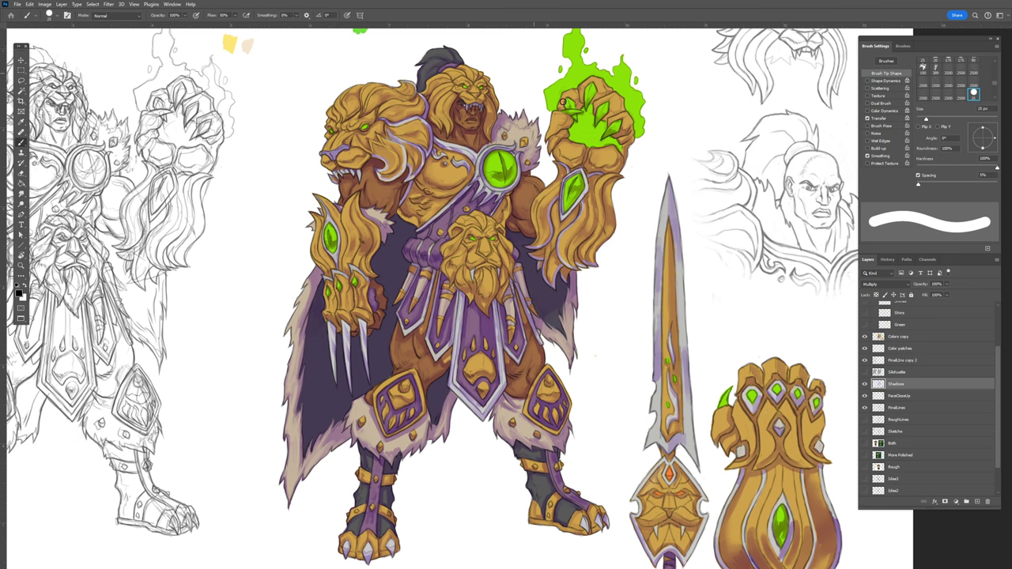
# Hide the Colors copy layer, compare the line art with and without the Shadows layer, and restore both layers' visibility
pyautogui.hotkey('ctrl', '-')
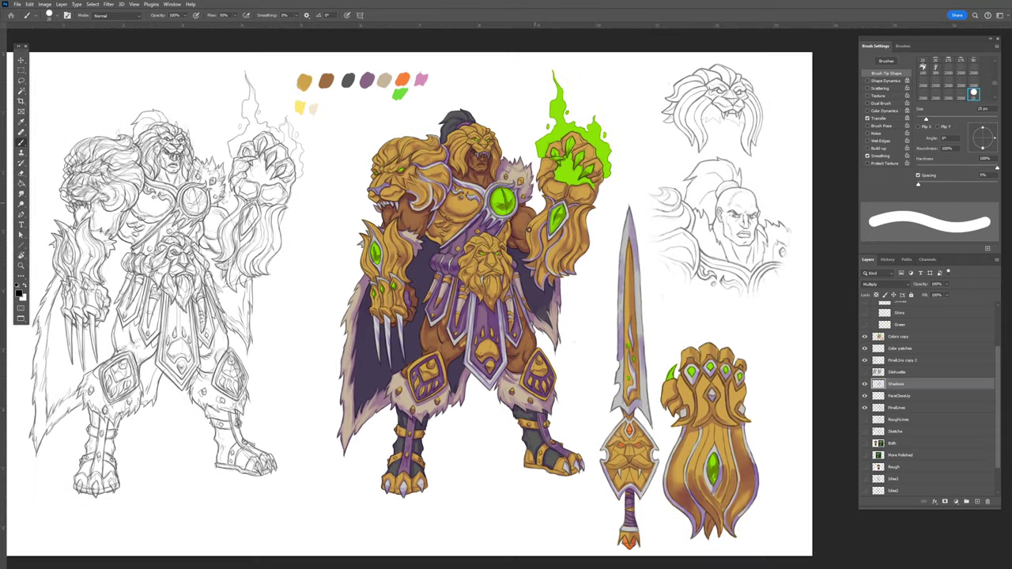
pyautogui.scroll(2, 538, 269)
pyautogui.scroll(-2, 565, 261)
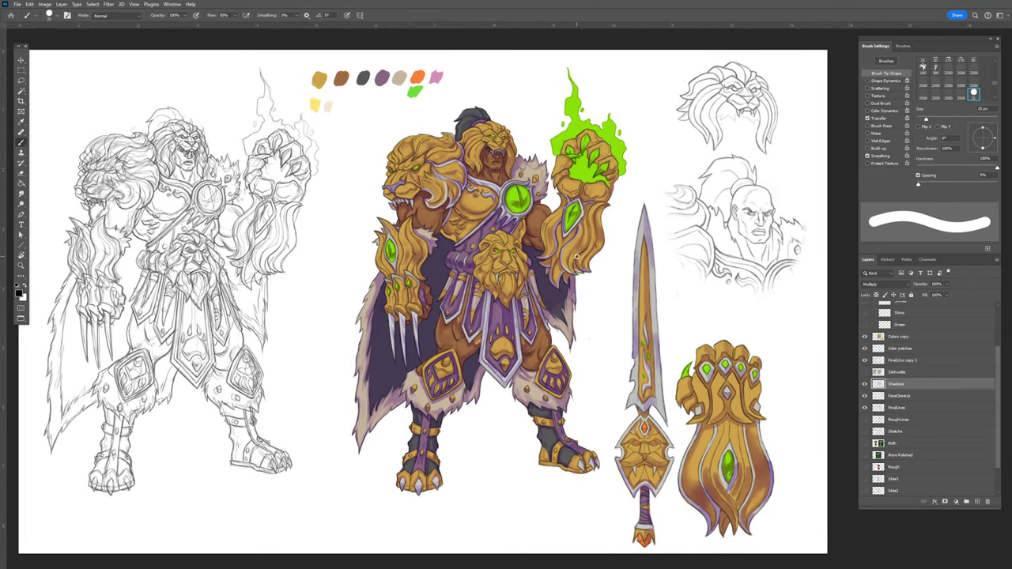
pyautogui.scroll(4, 948, 392)
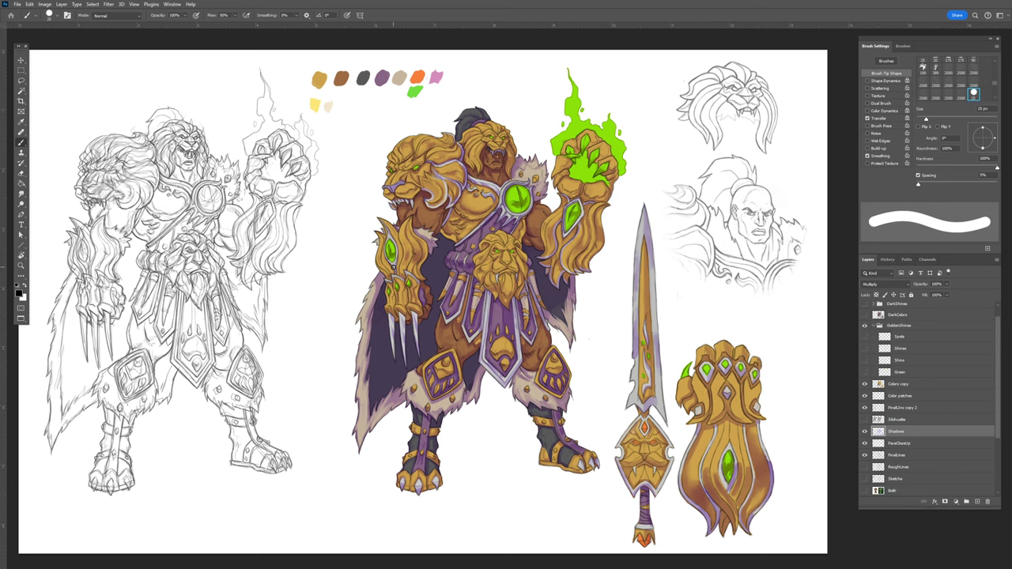
pyautogui.hotkey('ctrl', '+')
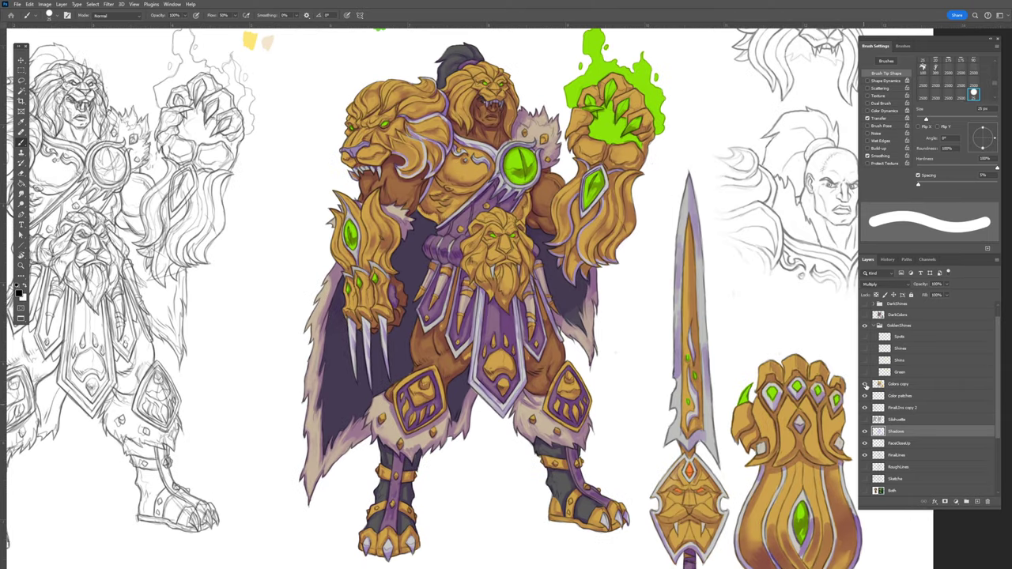
pyautogui.click(865, 385)
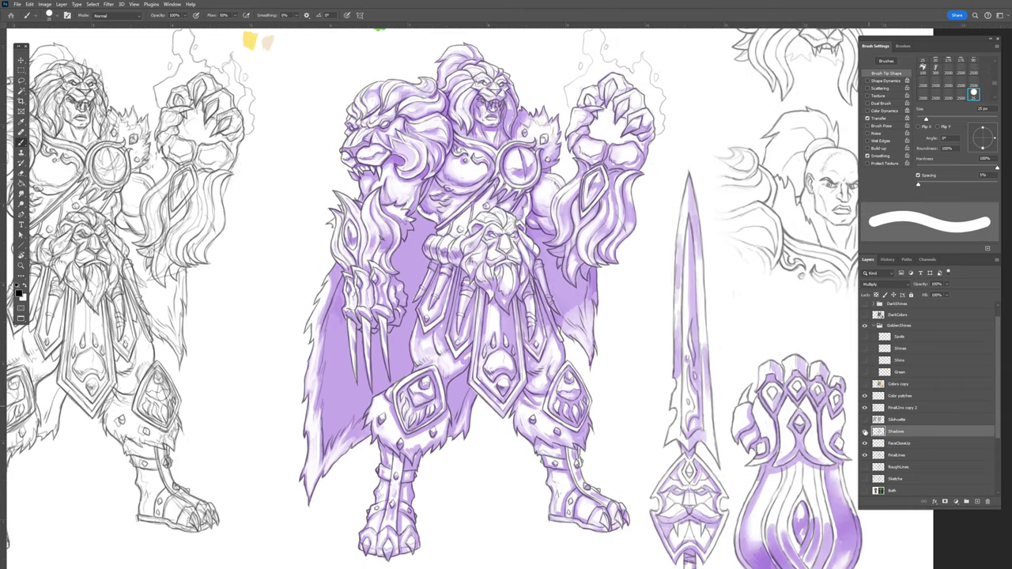
pyautogui.click(865, 432)
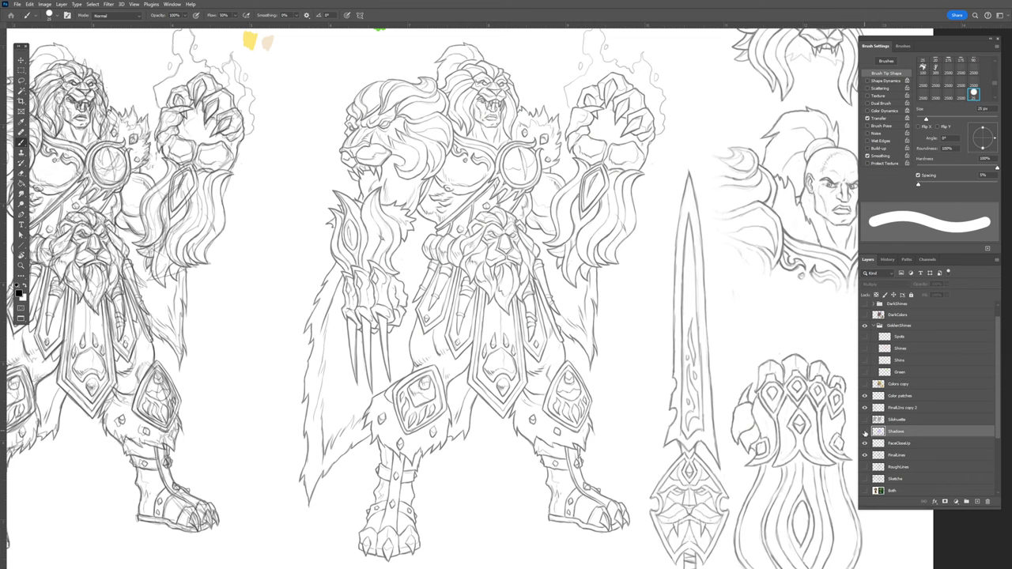
pyautogui.click(865, 432)
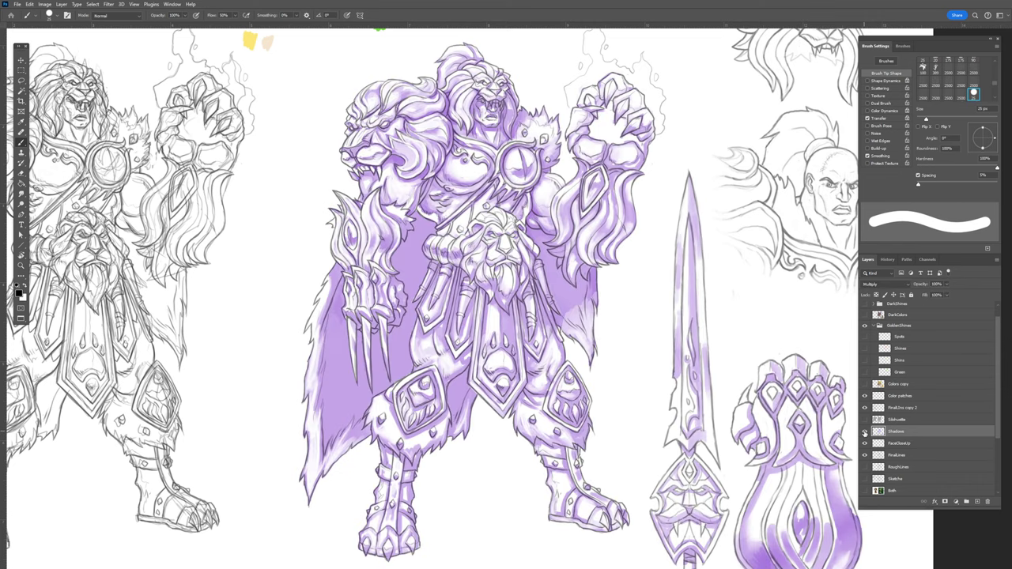
pyautogui.click(865, 384)
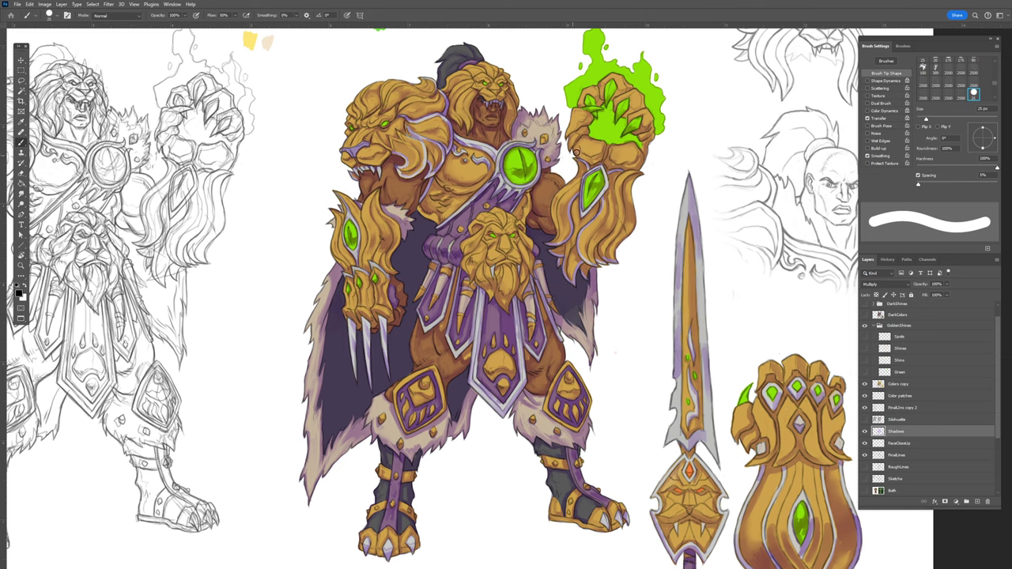
# Show the Green layer in the GoldenShines group and make it the active layer
pyautogui.moveTo(442, 202); pyautogui.dragTo(380, 213)
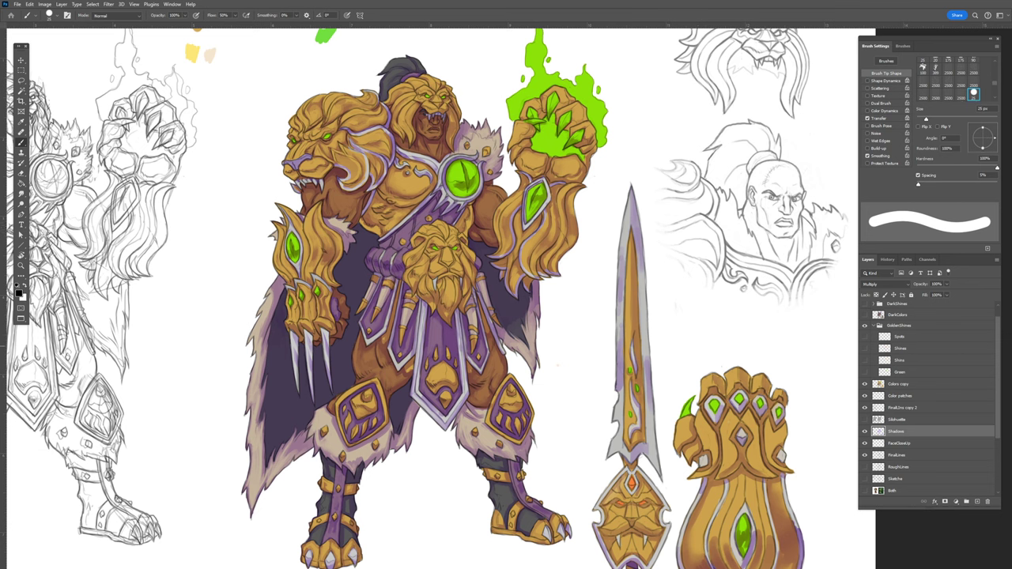
pyautogui.click(865, 371)
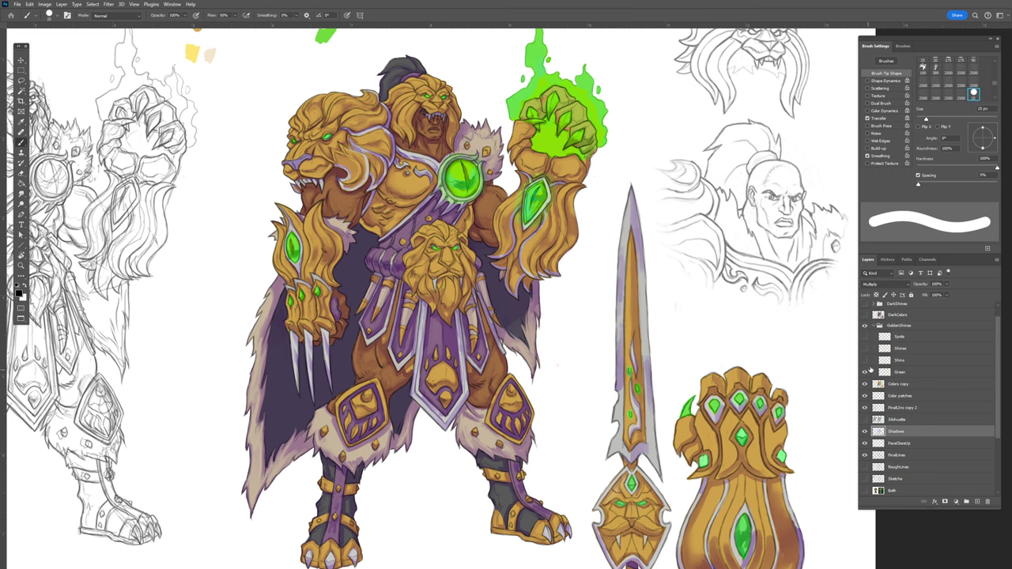
pyautogui.click(919, 375)
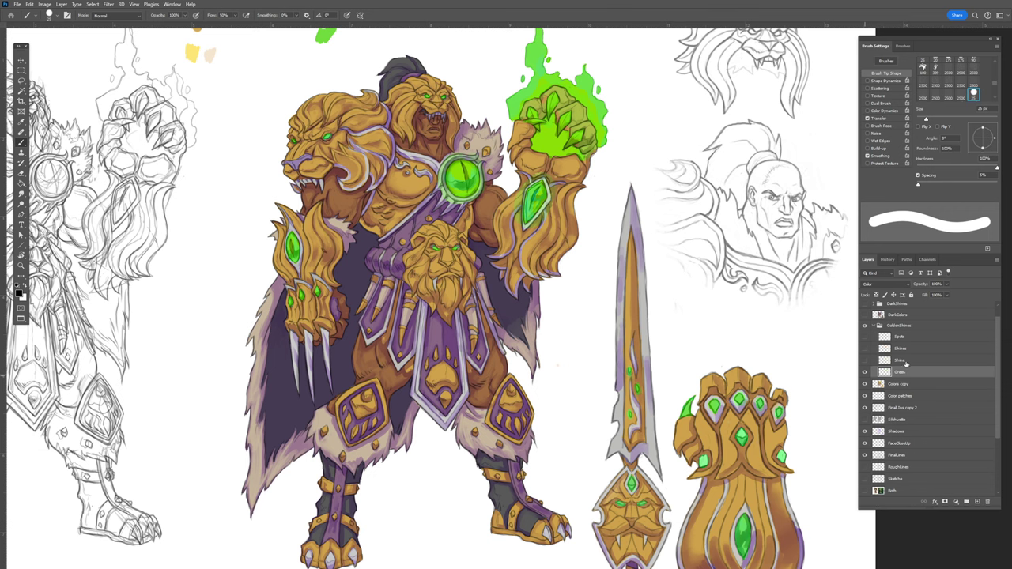
# Show the Shine layer above Green to add highlights to the colored character and weapons
pyautogui.click(865, 361)
pyautogui.click(866, 360)
pyautogui.click(865, 360)
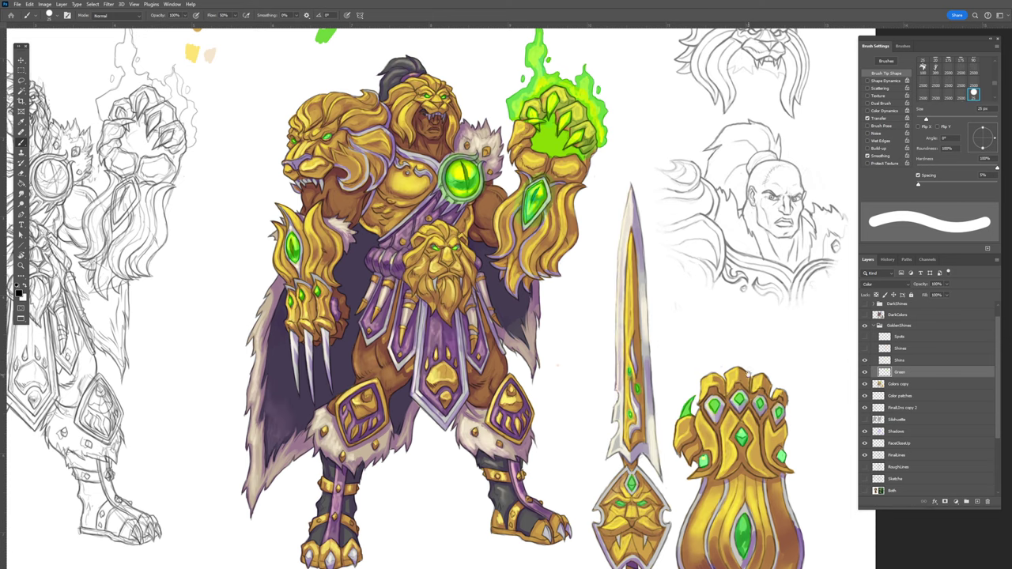
# Compare the sword, gauntlet and lower half of the character with and without the Shine layer, leaving it visible
pyautogui.moveTo(750, 374); pyautogui.dragTo(587, 251)
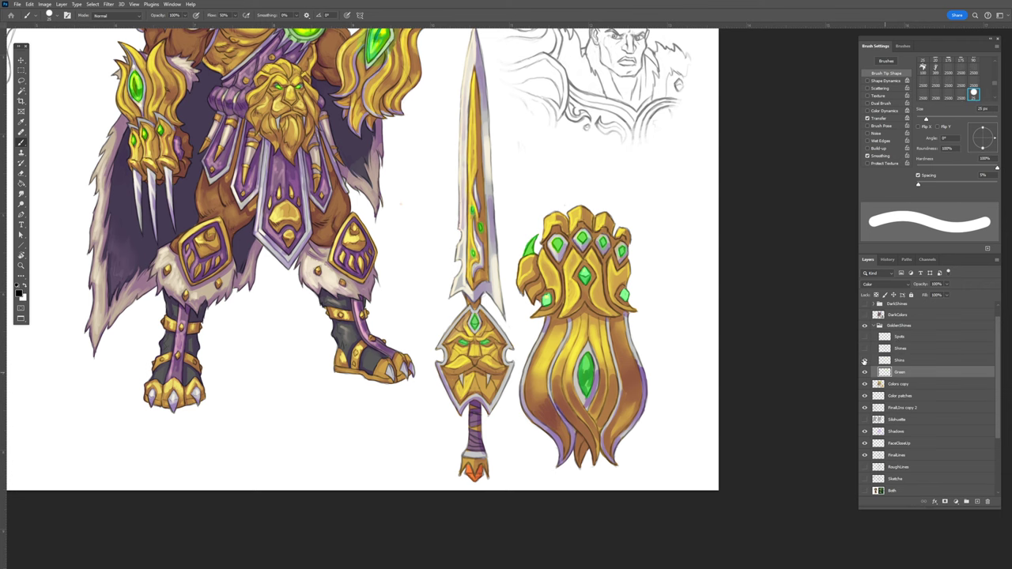
pyautogui.click(865, 361)
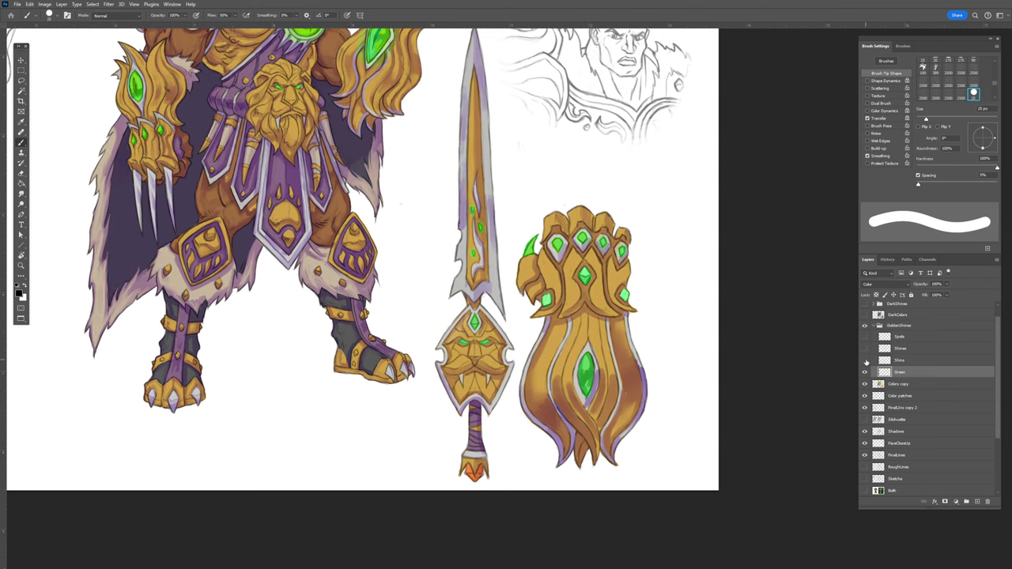
pyautogui.click(865, 361)
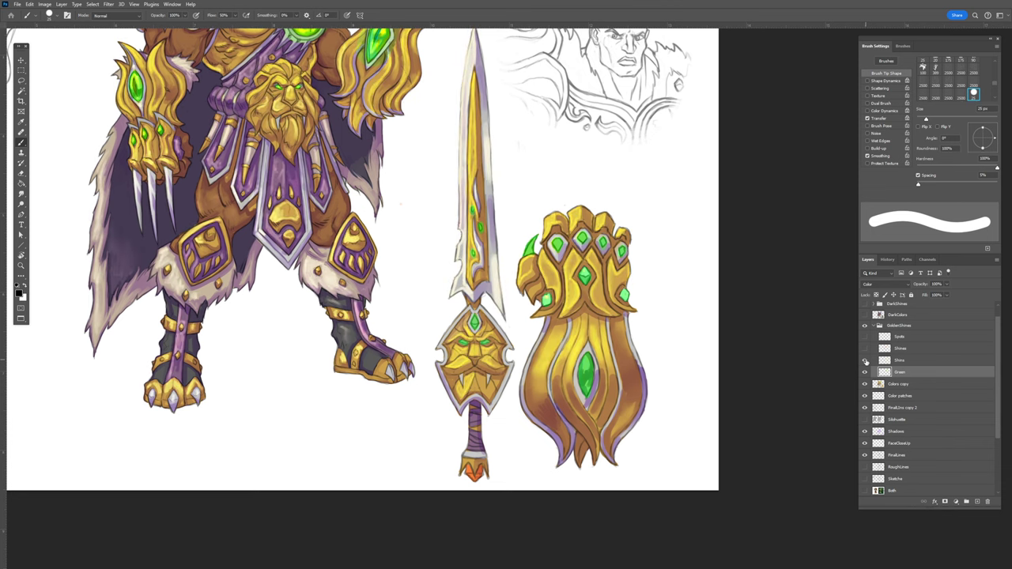
pyautogui.click(865, 361)
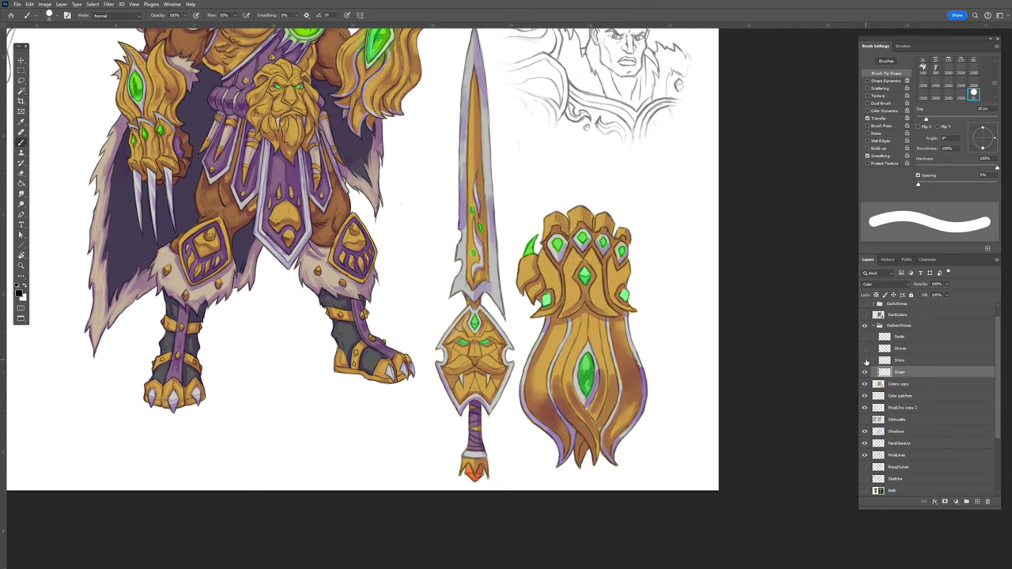
pyautogui.click(865, 361)
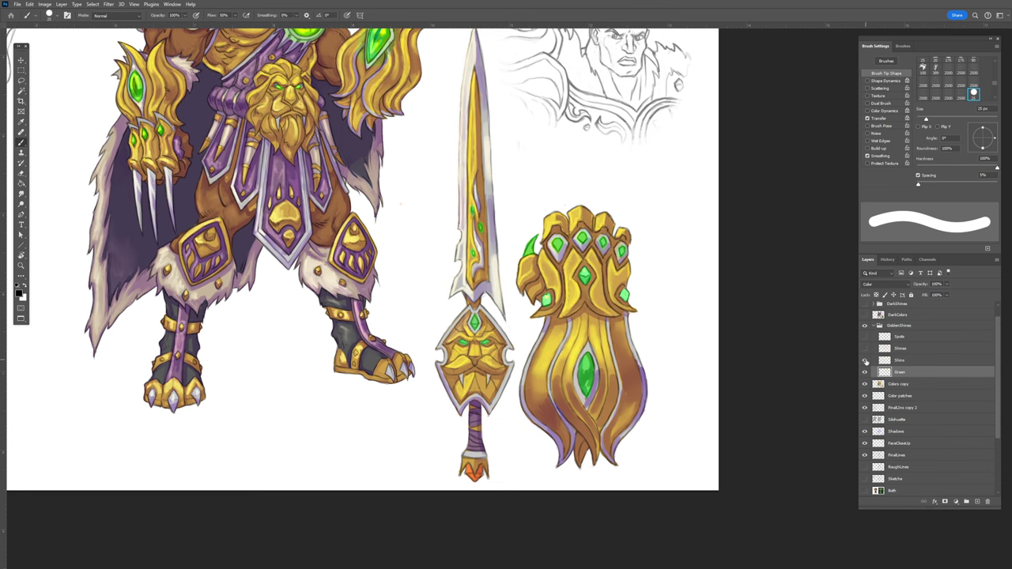
pyautogui.moveTo(297, 355); pyautogui.dragTo(464, 399)
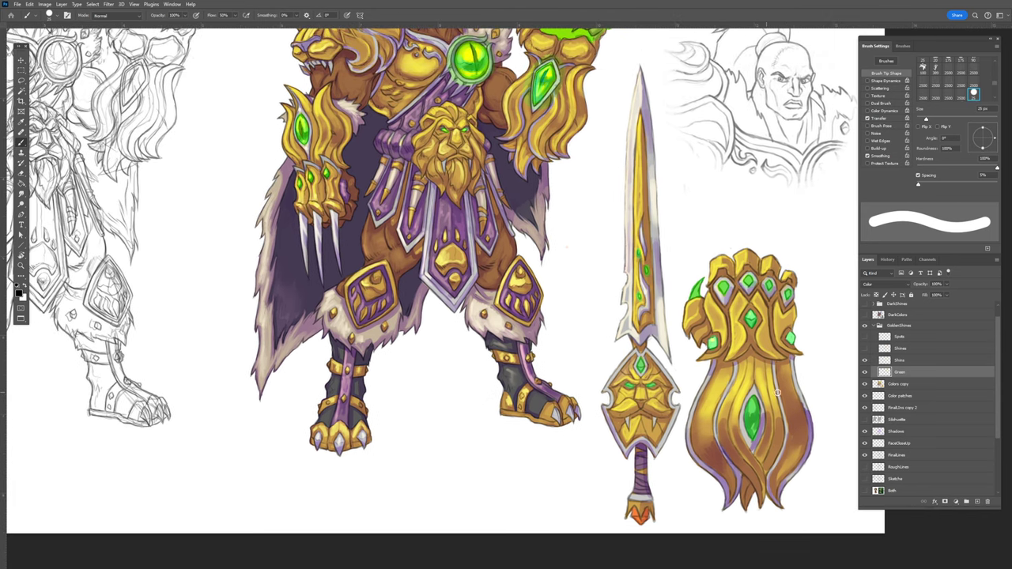
pyautogui.click(866, 361)
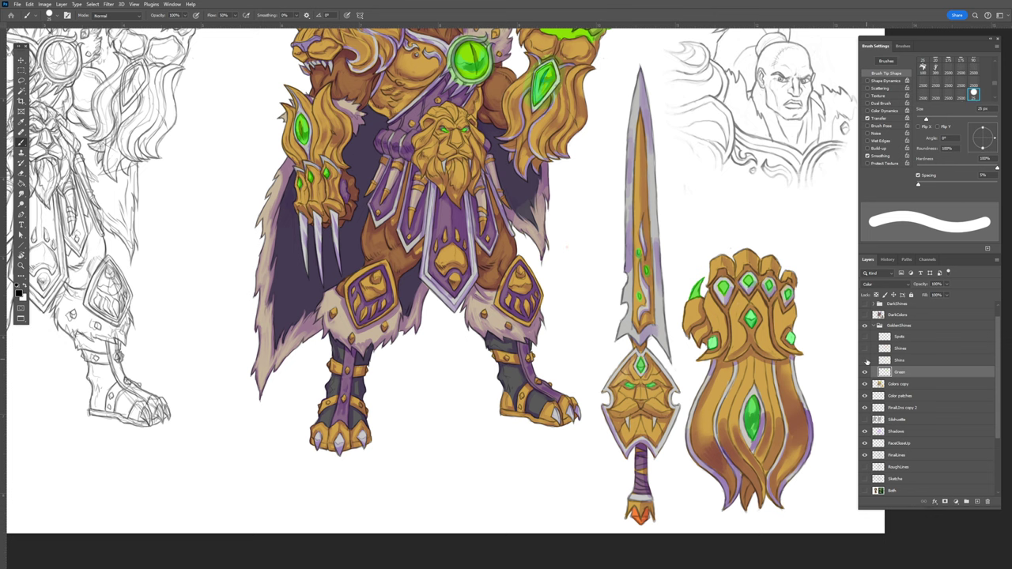
pyautogui.click(866, 361)
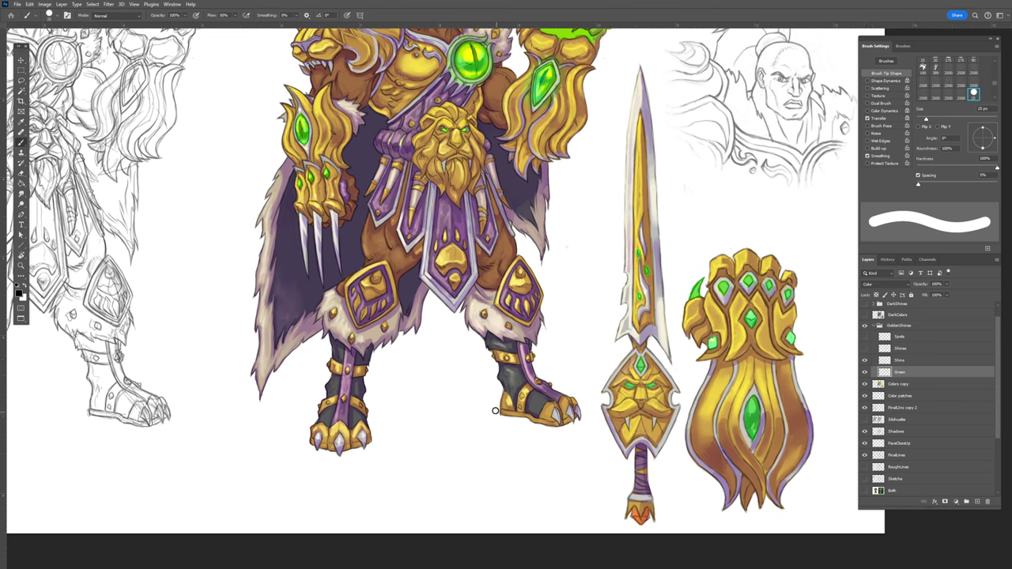
# Make the Shine layer active, try its blend mode as Normal, and set it back to Overlay
pyautogui.click(909, 362)
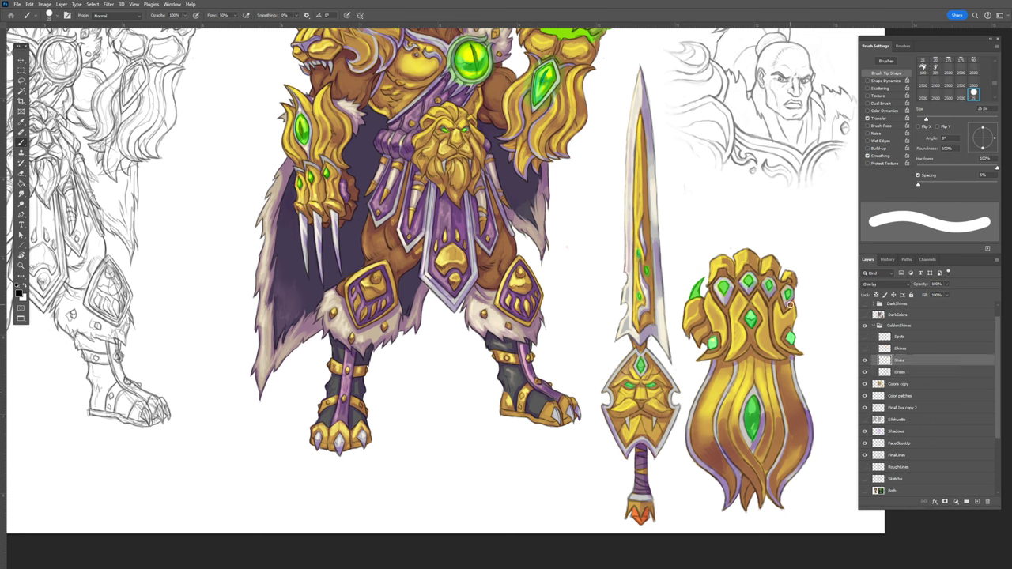
pyautogui.click(873, 284)
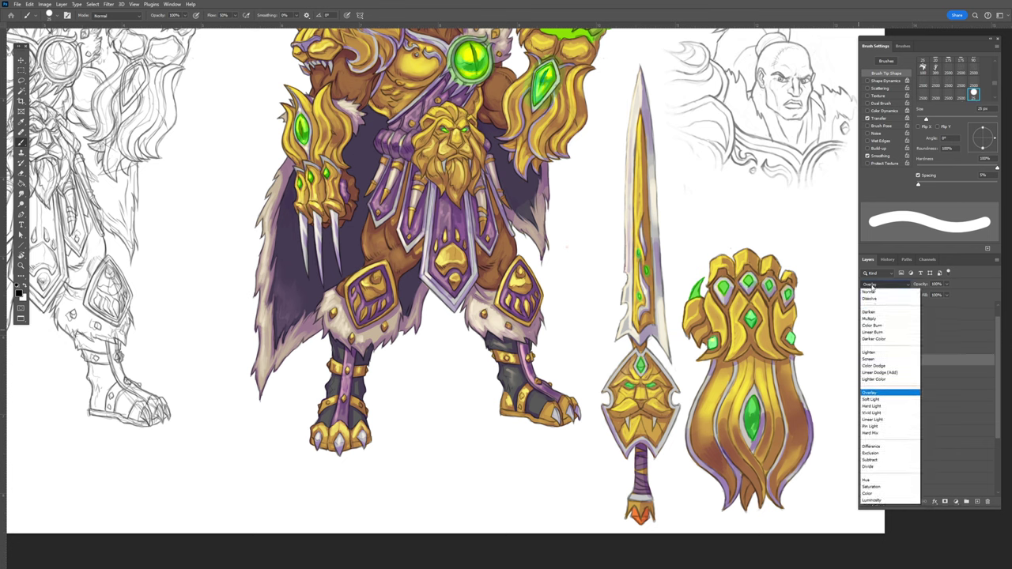
pyautogui.click(869, 293)
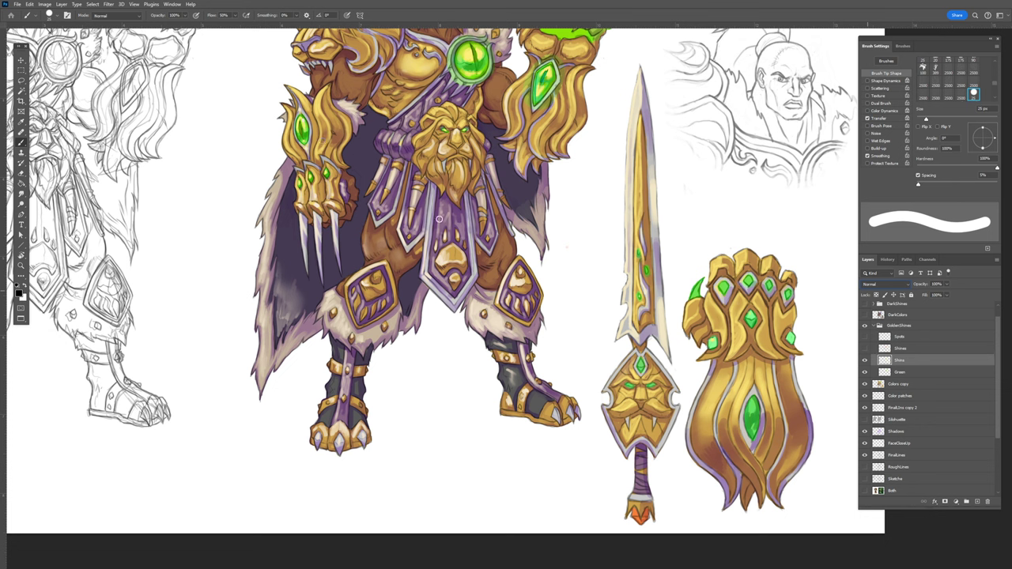
pyautogui.click(887, 285)
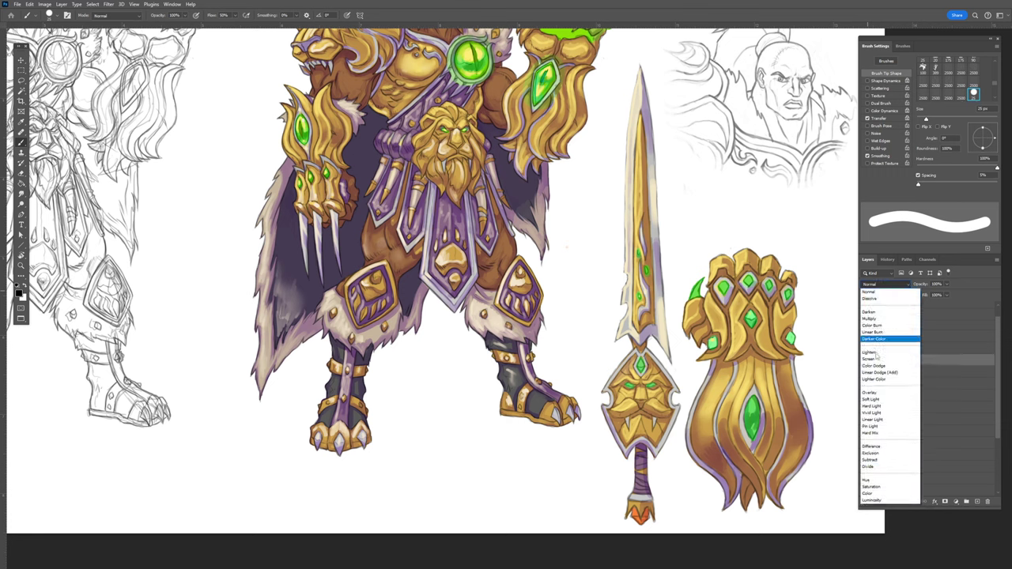
pyautogui.click(890, 391)
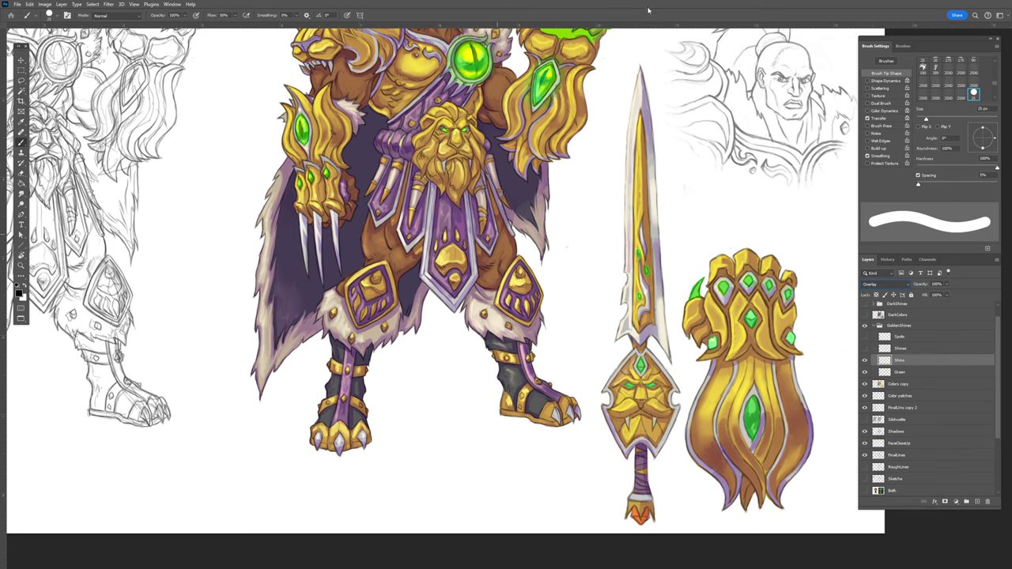
# Show the Shines layer and compare the character with and without it, leaving the layer visible
pyautogui.moveTo(564, 123)
pyautogui.mouseDown()
pyautogui.moveTo(536, 234)
pyautogui.moveTo(508, 273)
pyautogui.moveTo(535, 254)
pyautogui.mouseUp()
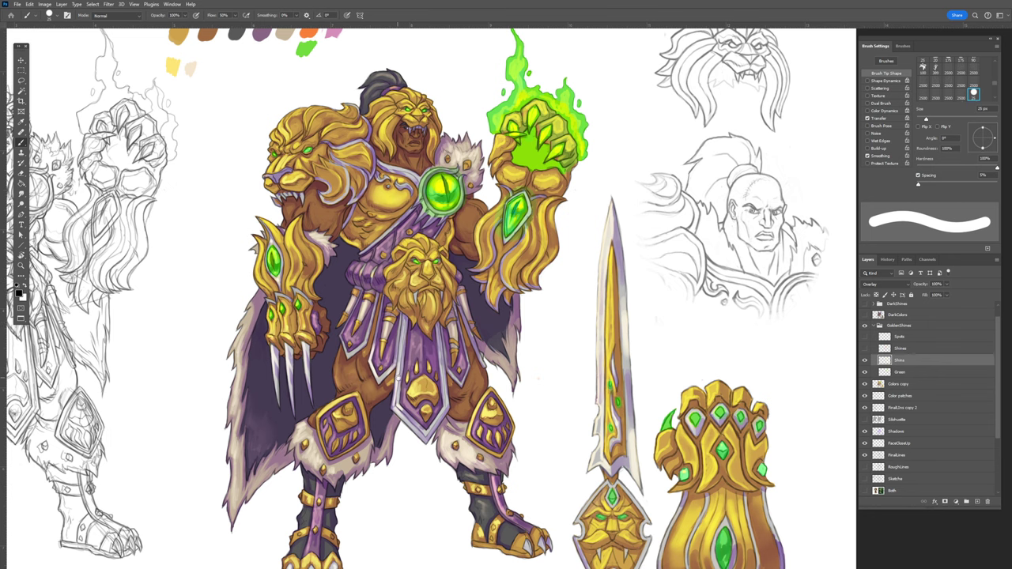
pyautogui.scroll(-2, 400, 346)
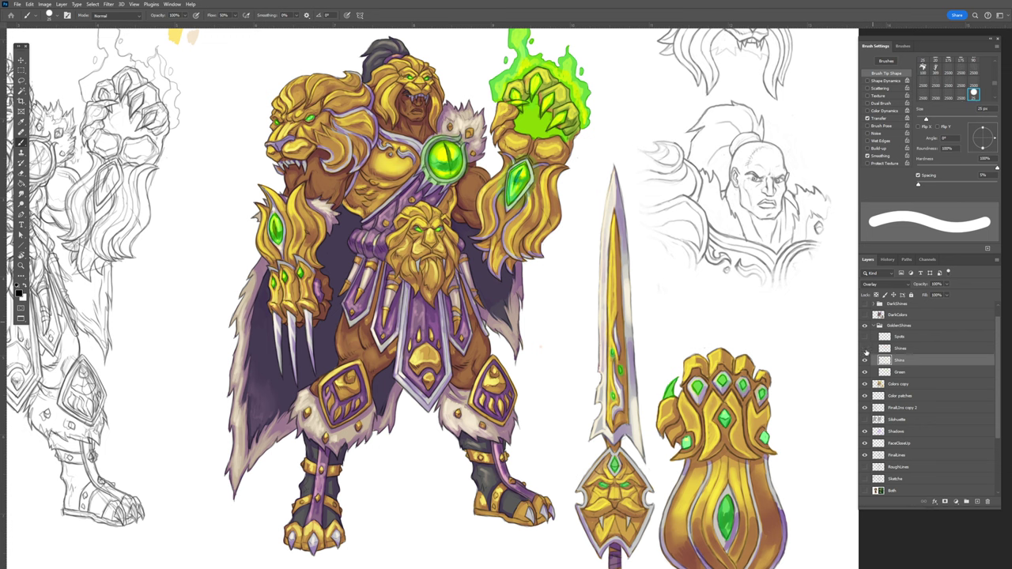
pyautogui.click(865, 349)
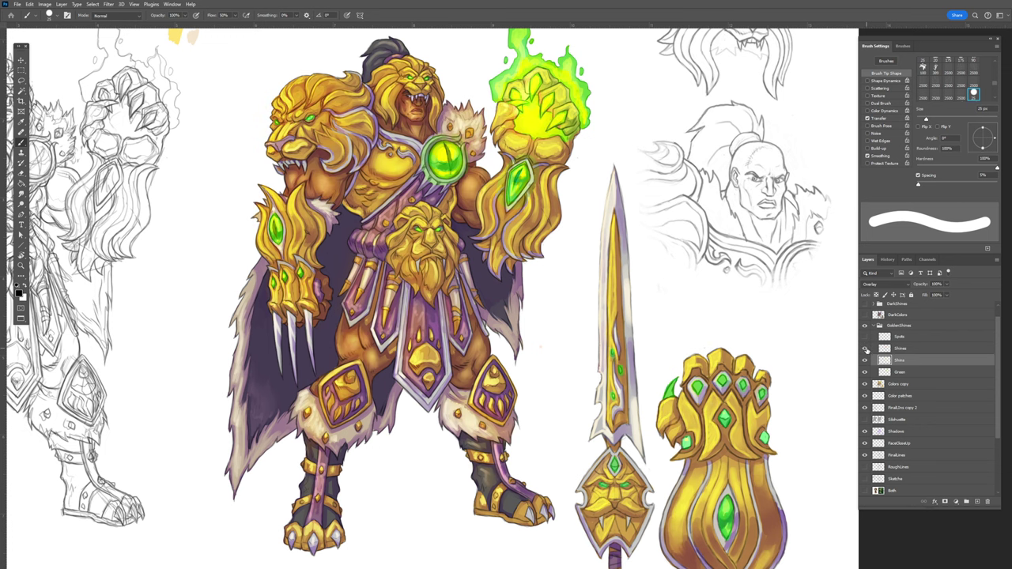
pyautogui.click(866, 348)
pyautogui.click(865, 349)
pyautogui.scroll(2, 522, 229)
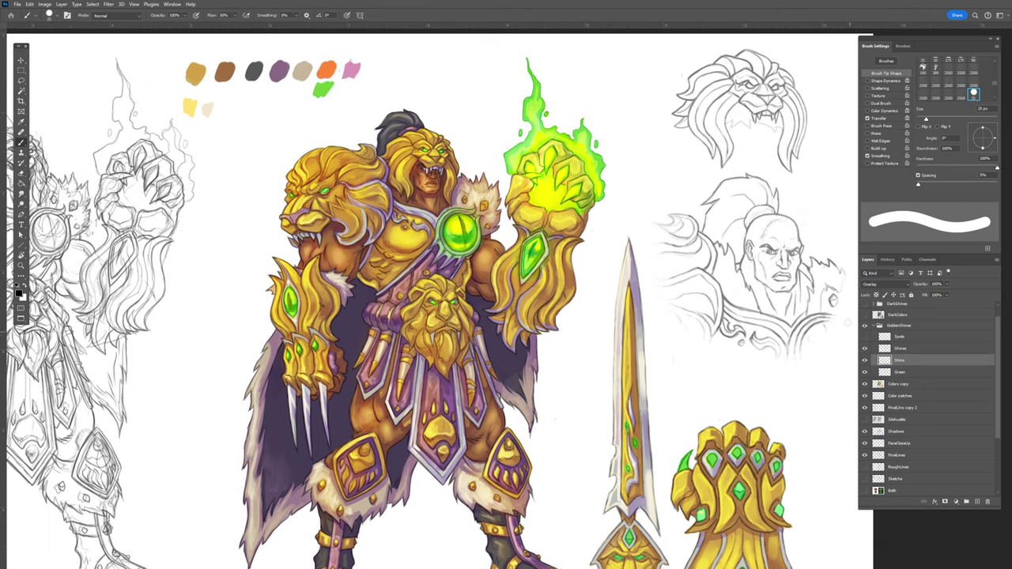
# Toggle the Shines layer repeatedly to compare its glow on the raised fist, face and fur, leaving it visible
pyautogui.click(865, 349)
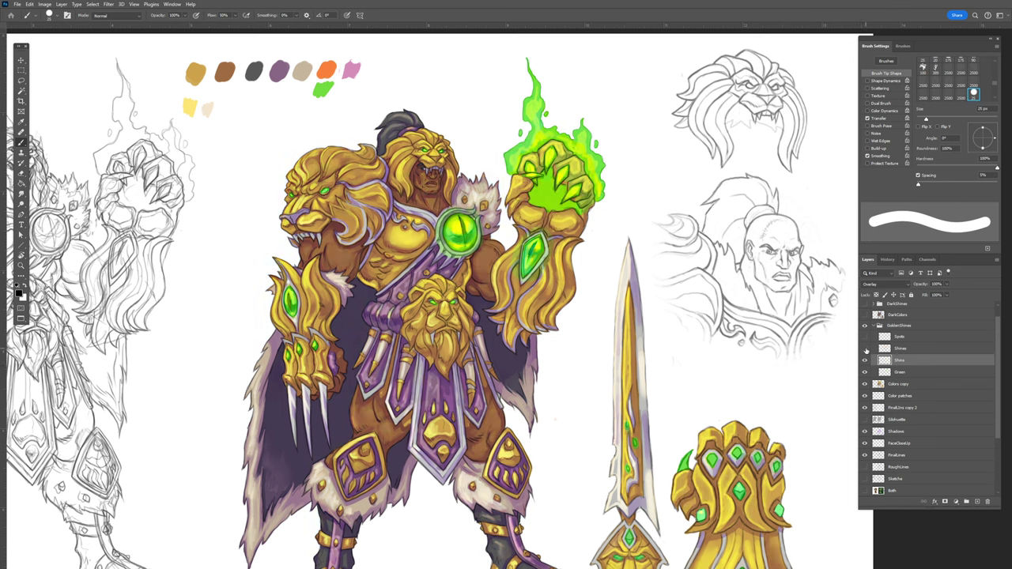
pyautogui.click(865, 348)
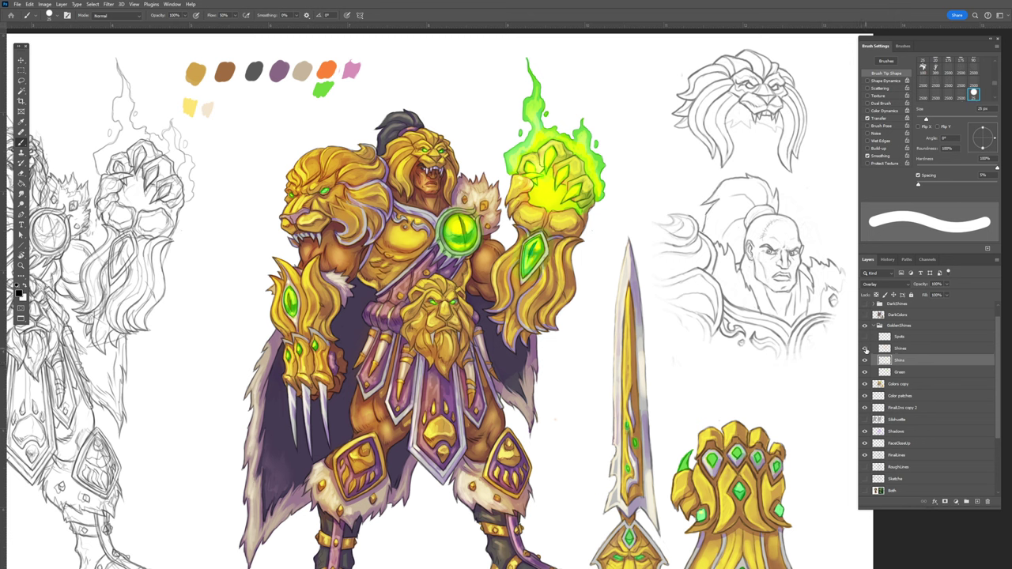
pyautogui.click(865, 348)
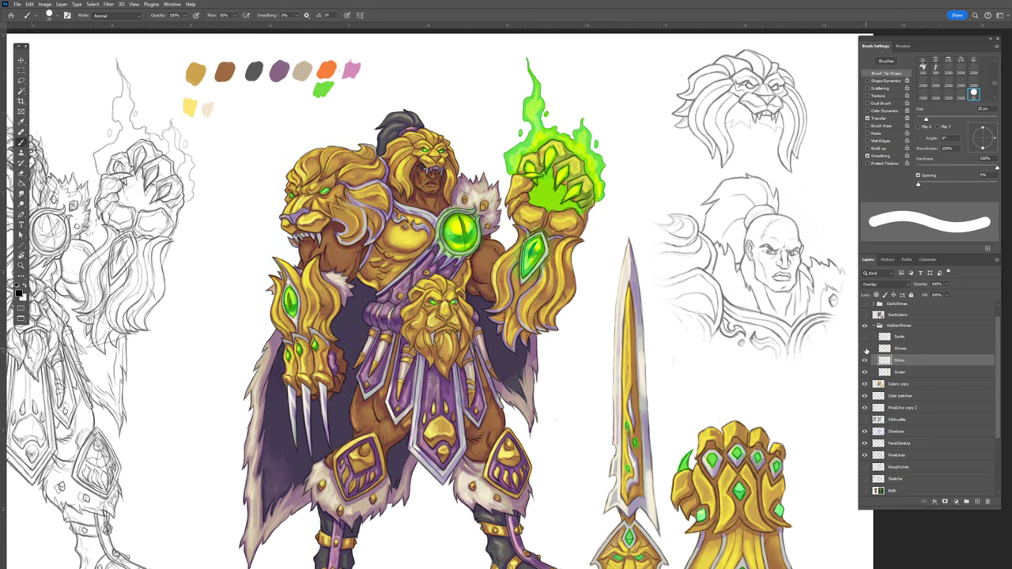
pyautogui.click(865, 349)
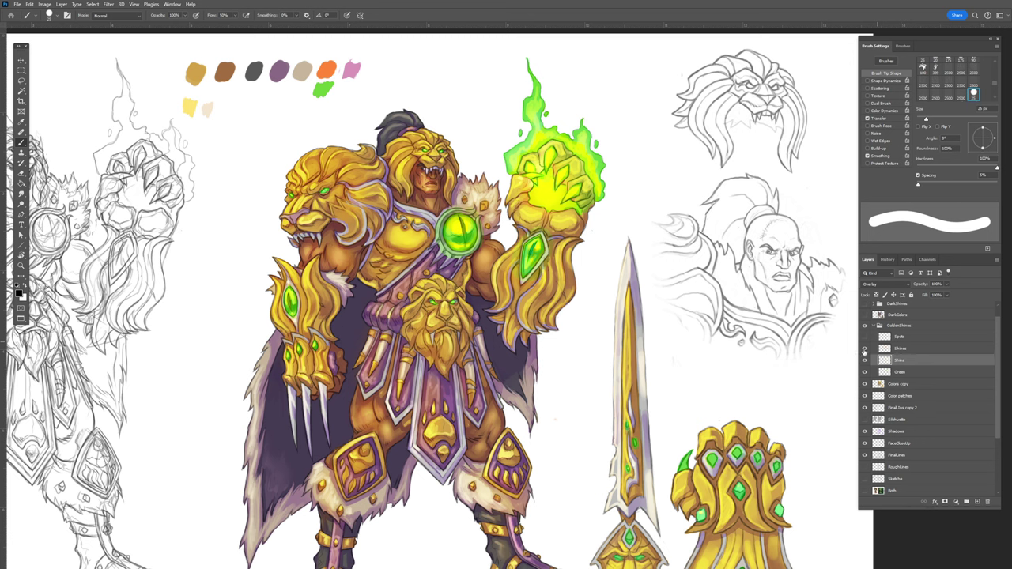
pyautogui.click(865, 349)
pyautogui.click(865, 348)
# Show the Spots layer above Shines, make it active, and compare its highlights on the upper body and raised fist
pyautogui.click(866, 337)
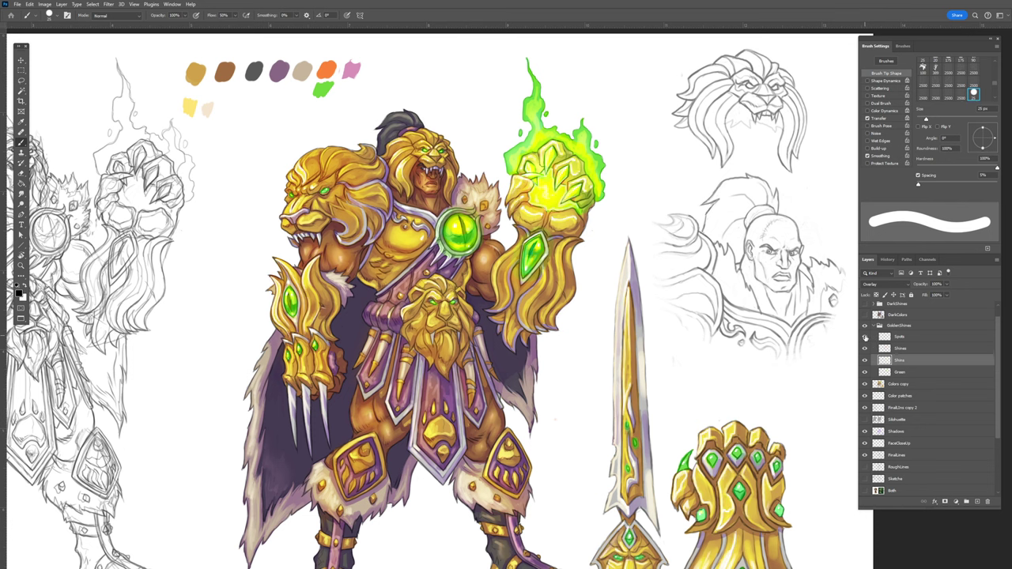
pyautogui.click(918, 339)
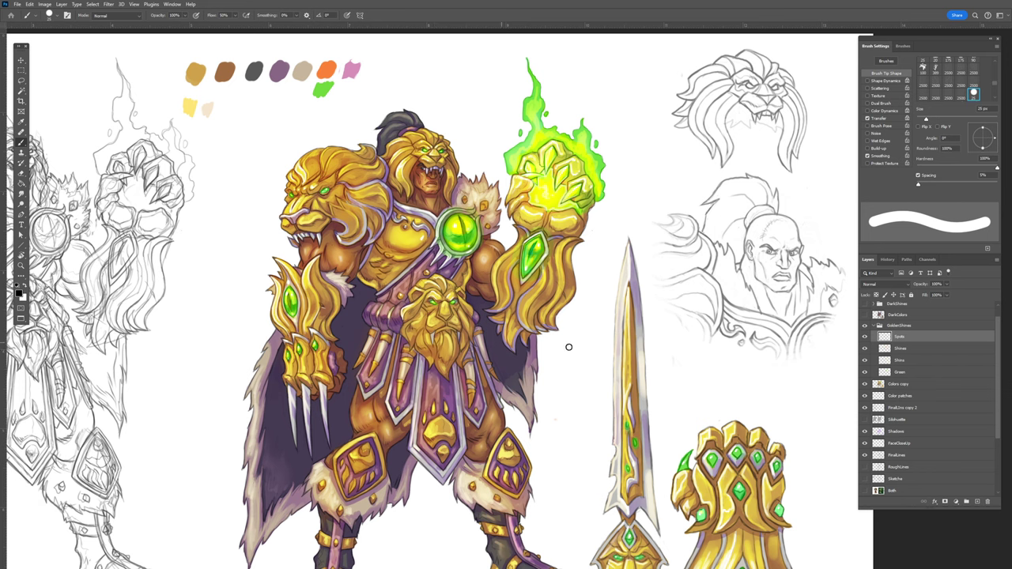
pyautogui.scroll(4, 250, 263)
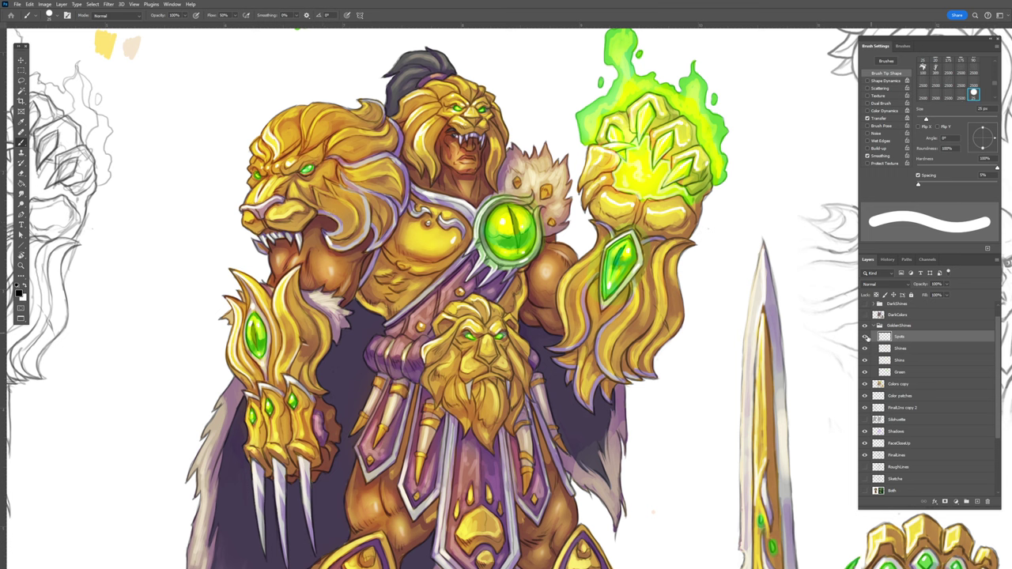
pyautogui.click(865, 337)
pyautogui.click(865, 337)
pyautogui.click(865, 336)
pyautogui.click(864, 336)
pyautogui.click(865, 336)
pyautogui.click(865, 336)
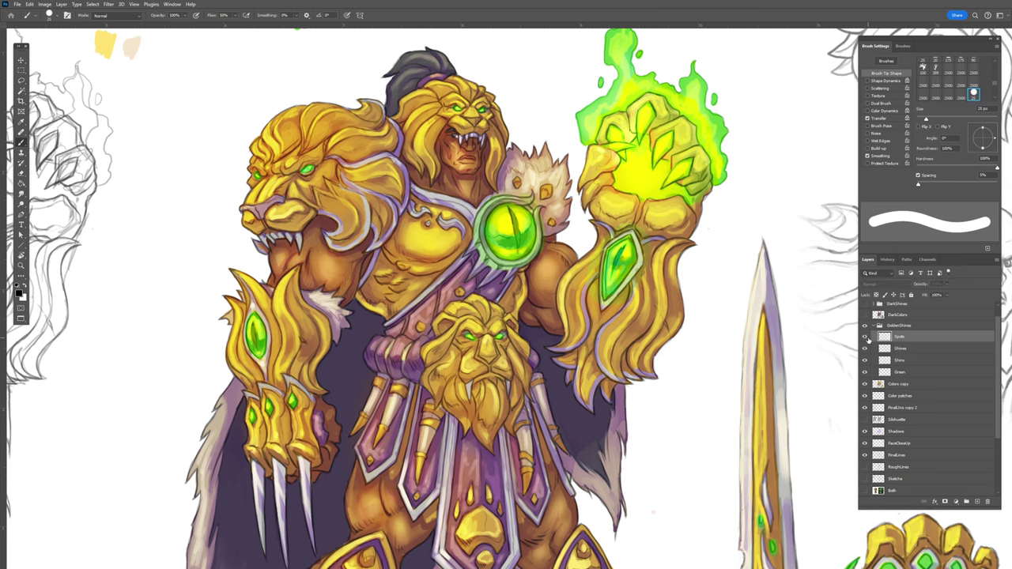
# Compare the whole character, sword and gauntlet with and without the Spots layer, leaving it visible
pyautogui.hotkey('ctrl', '-')
pyautogui.hotkey('ctrl', '-')
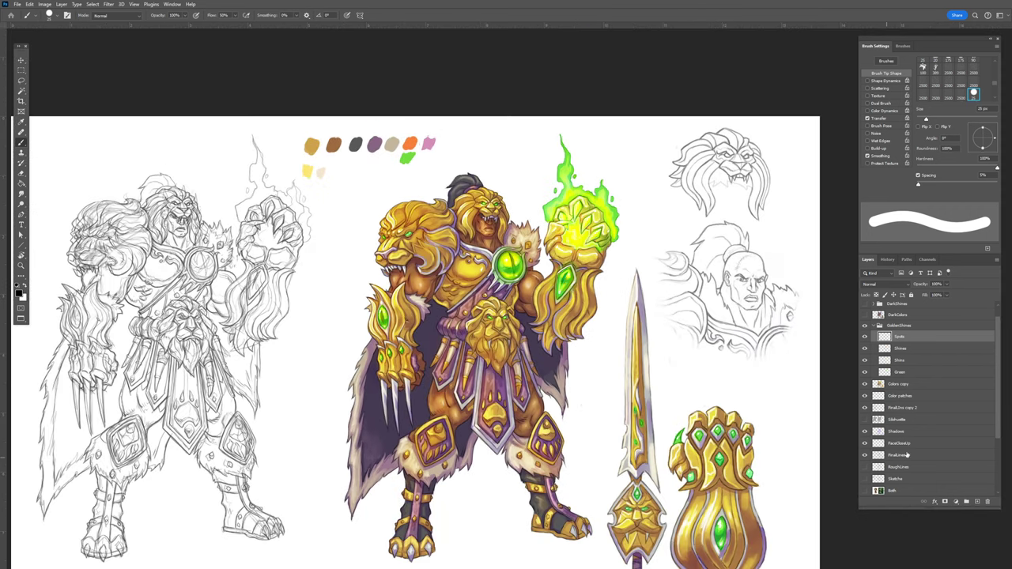
pyautogui.click(865, 337)
pyautogui.click(865, 337)
pyautogui.click(865, 337)
pyautogui.scroll(3, 483, 268)
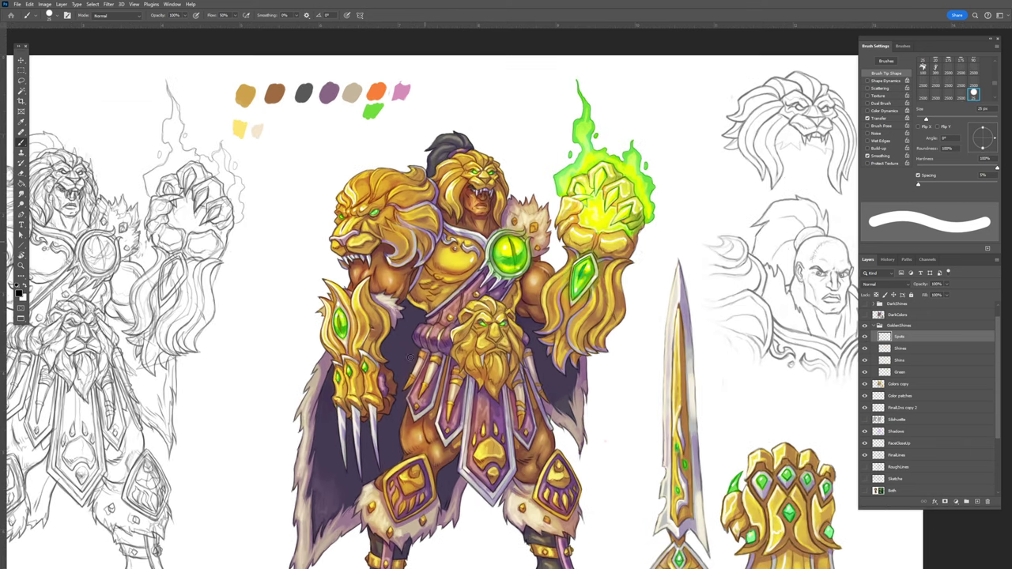
pyautogui.scroll(-1, 506, 441)
pyautogui.scroll(-3, 528, 362)
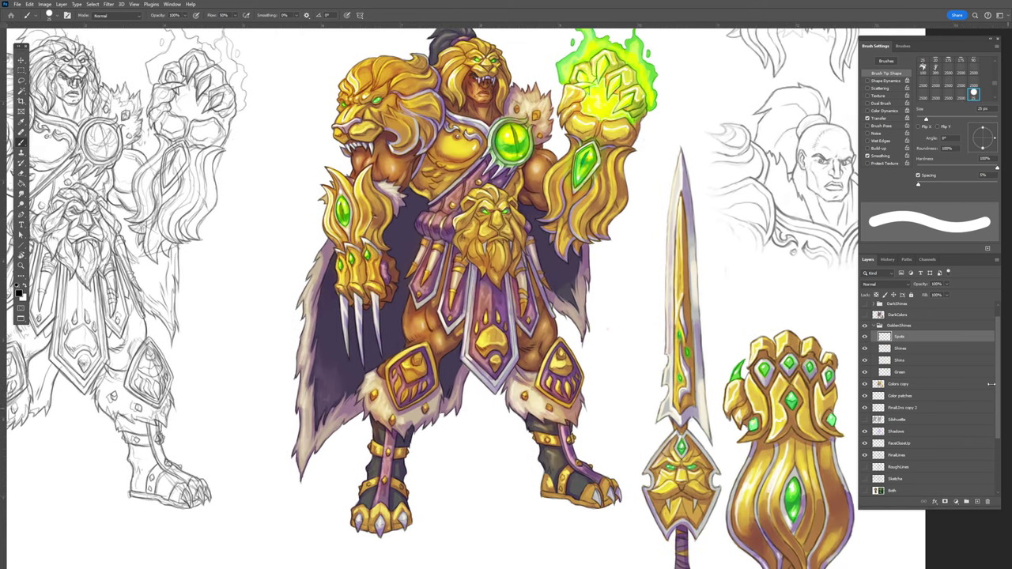
pyautogui.click(865, 337)
pyautogui.click(865, 336)
# Review the finished golden version of the character and weapons, and collapse the GoldenShines layer group
pyautogui.scroll(3, 523, 116)
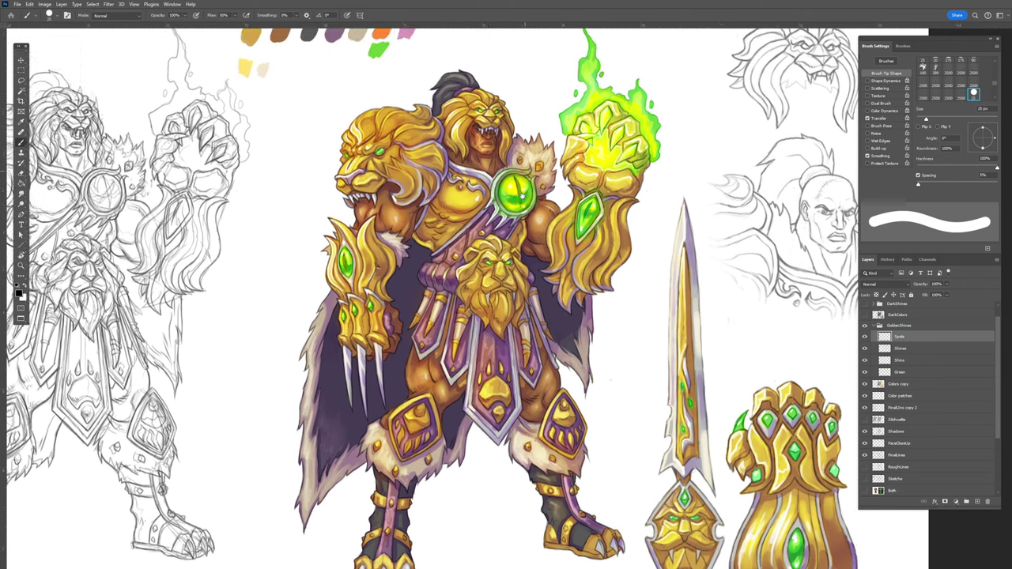
pyautogui.scroll(1, 474, 172)
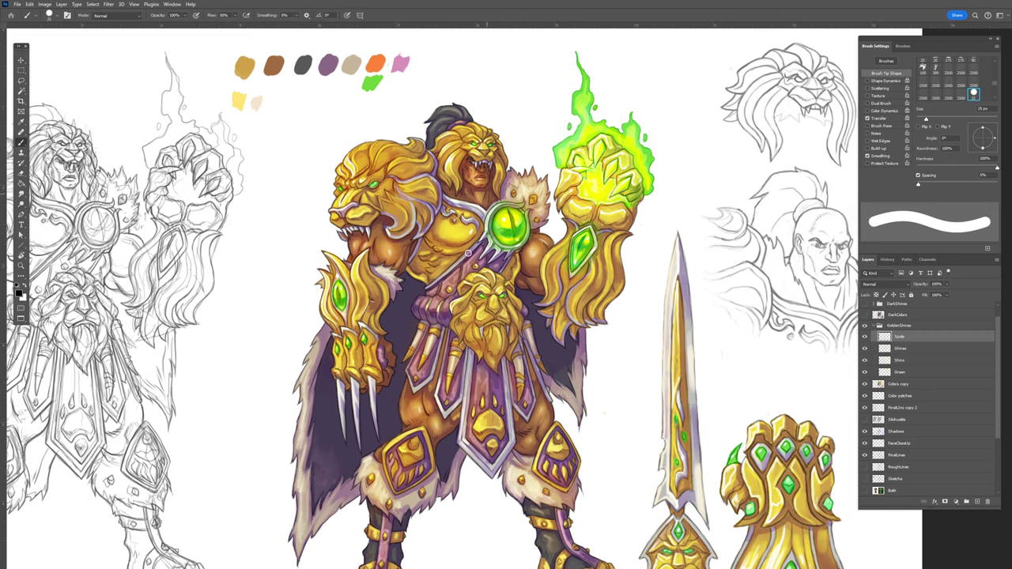
pyautogui.moveTo(385, 382); pyautogui.dragTo(378, 311)
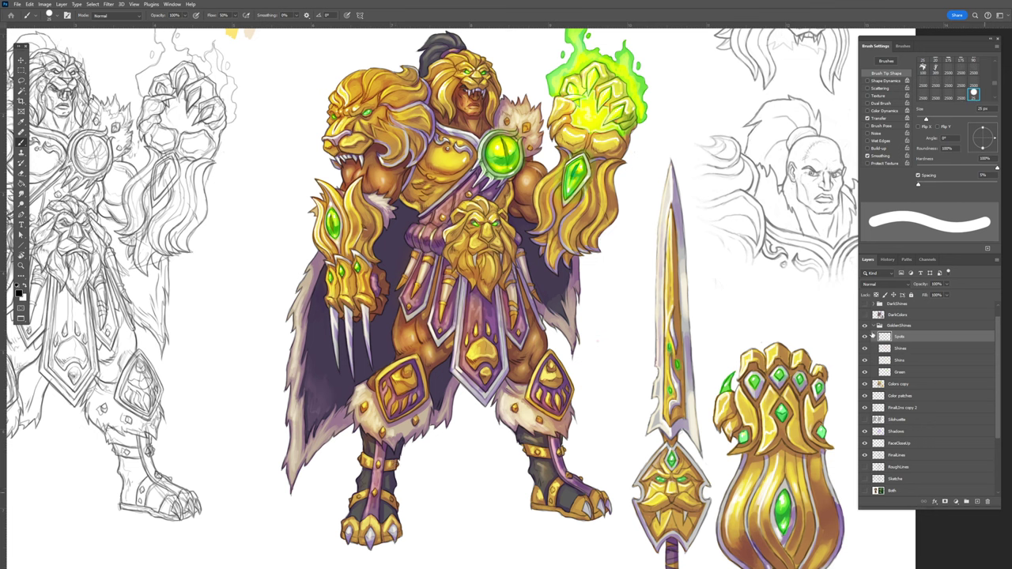
pyautogui.click(874, 327)
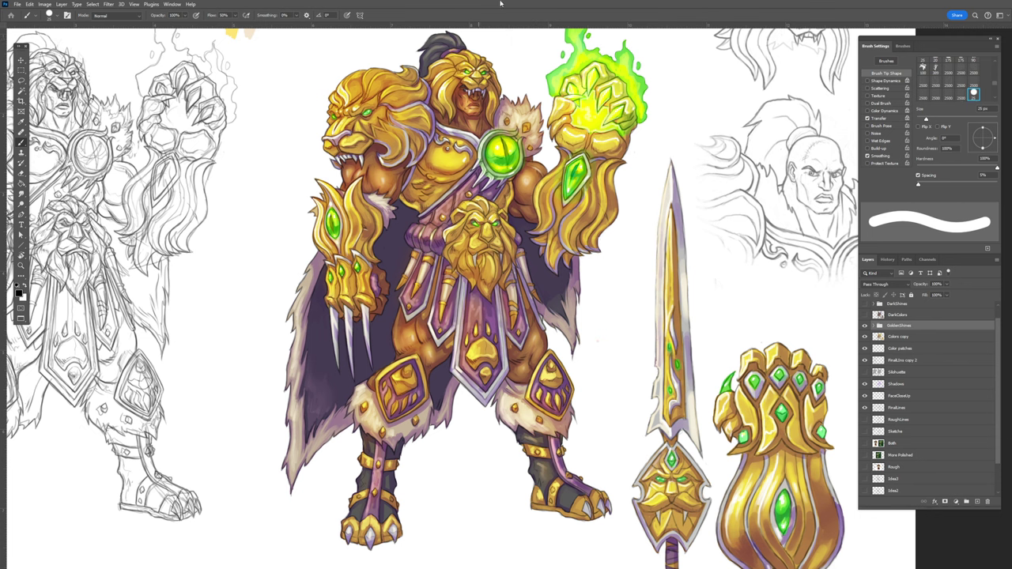
pyautogui.moveTo(432, 180); pyautogui.dragTo(403, 204)
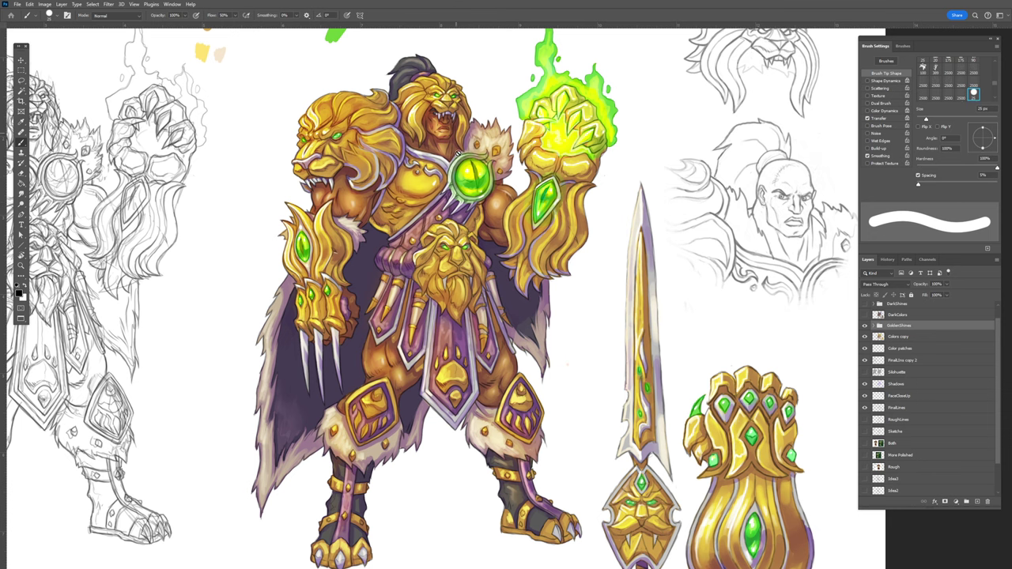
pyautogui.scroll(-1, 421, 252)
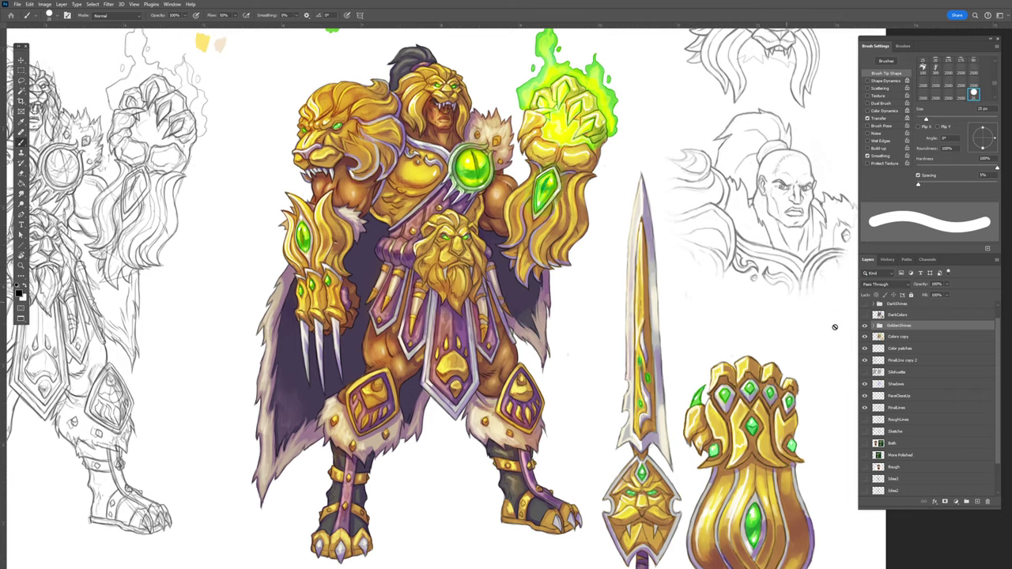
# Hide the GoldenShines group and the Colors copy layer, and show DarkColors for the dark version of the character
pyautogui.click(864, 325)
pyautogui.click(865, 337)
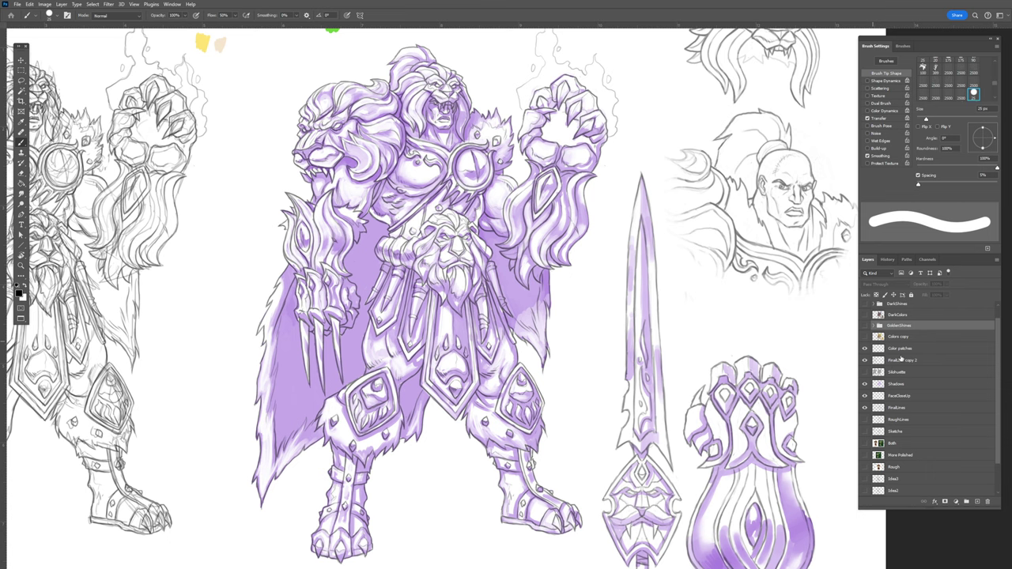
pyautogui.scroll(1, 901, 358)
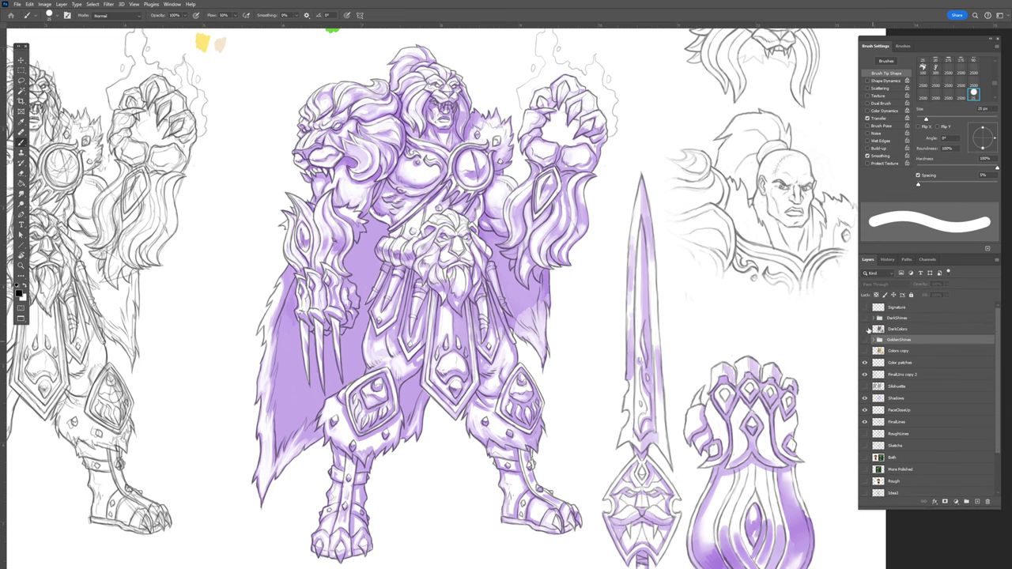
pyautogui.click(864, 329)
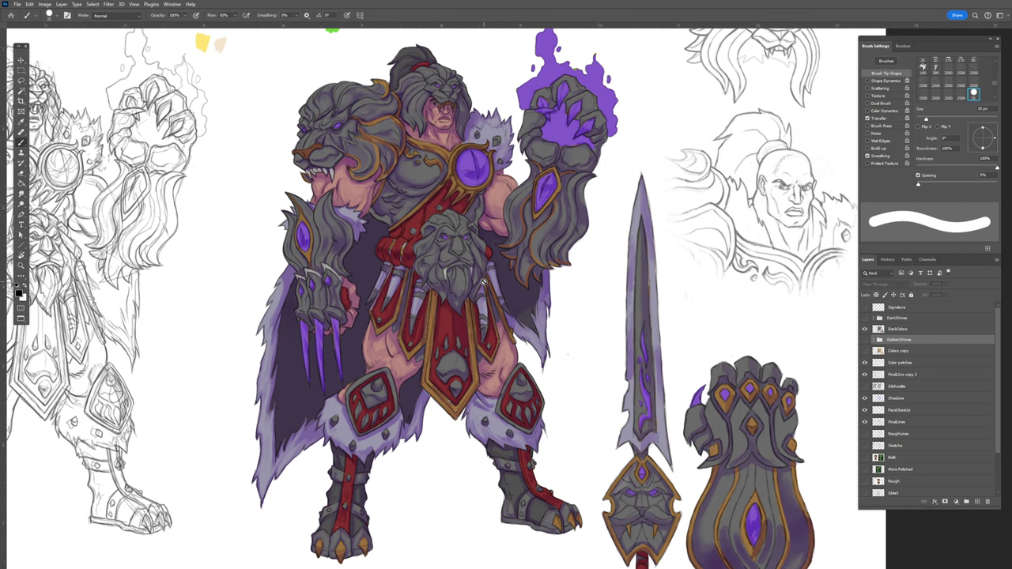
# Expand and show the DarkShines group with only its Shine layer visible, hiding PurpleColor, Spots and Shines
pyautogui.click(874, 319)
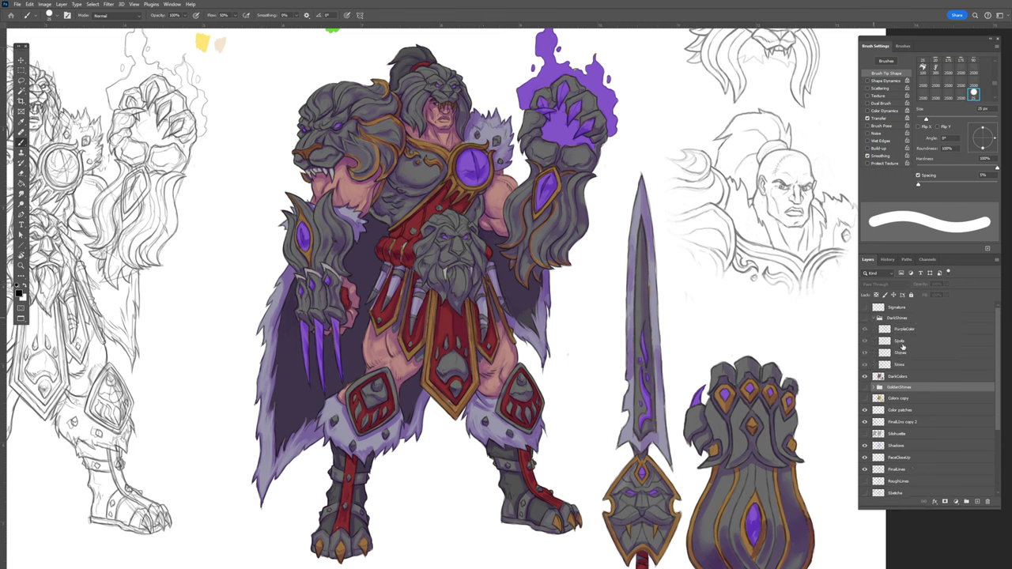
pyautogui.click(864, 318)
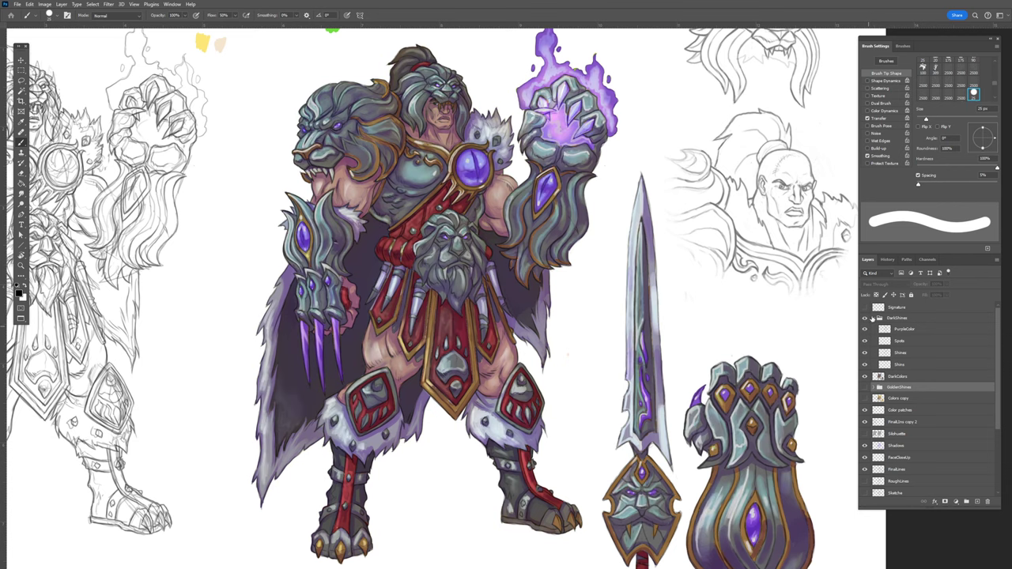
pyautogui.moveTo(864, 329); pyautogui.dragTo(864, 364)
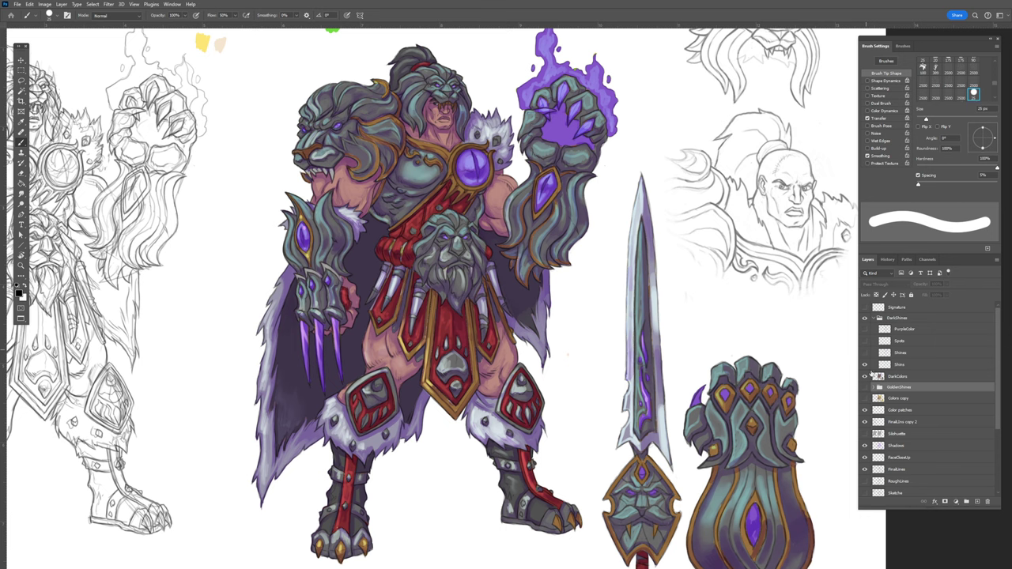
pyautogui.click(865, 366)
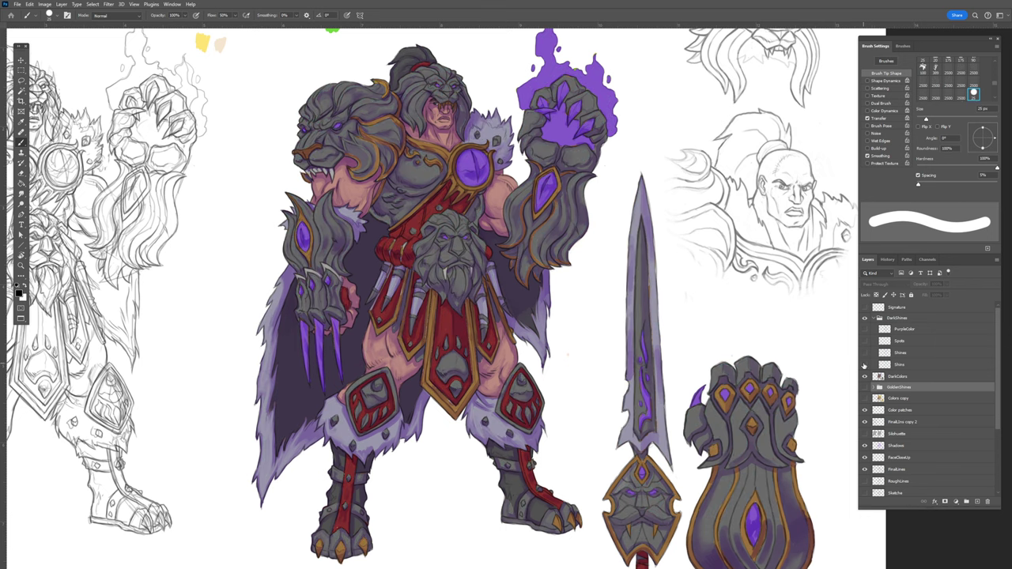
pyautogui.click(864, 365)
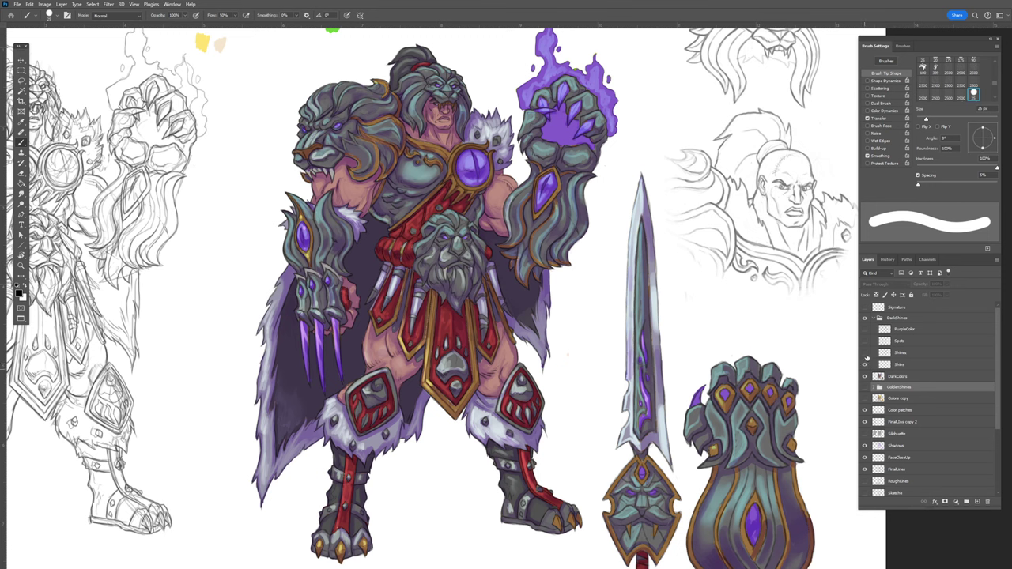
# Show the Shines layer in DarkShines, compare the character with and without it, and show the Spots layer
pyautogui.click(865, 354)
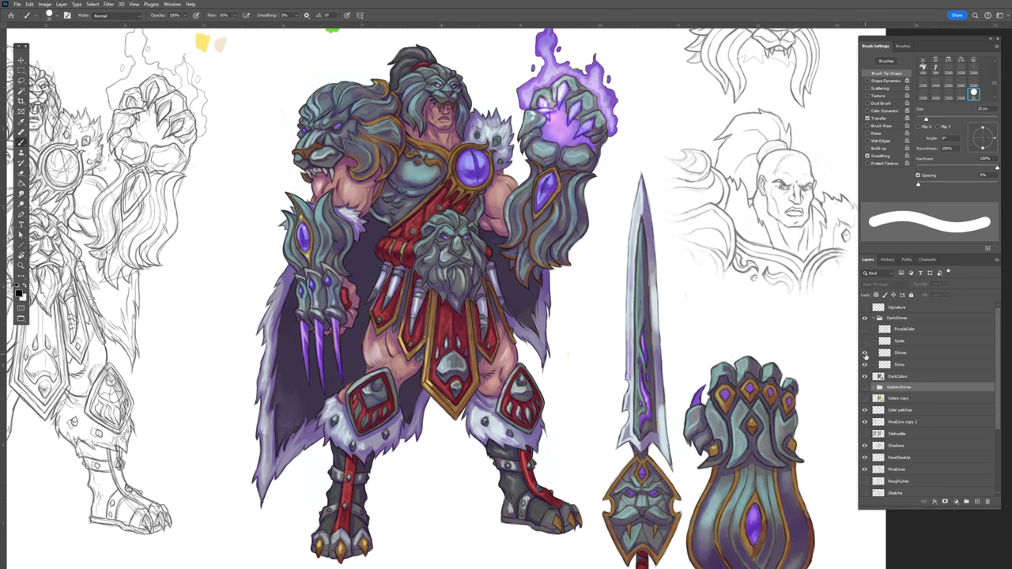
pyautogui.click(865, 355)
pyautogui.click(865, 354)
pyautogui.click(865, 341)
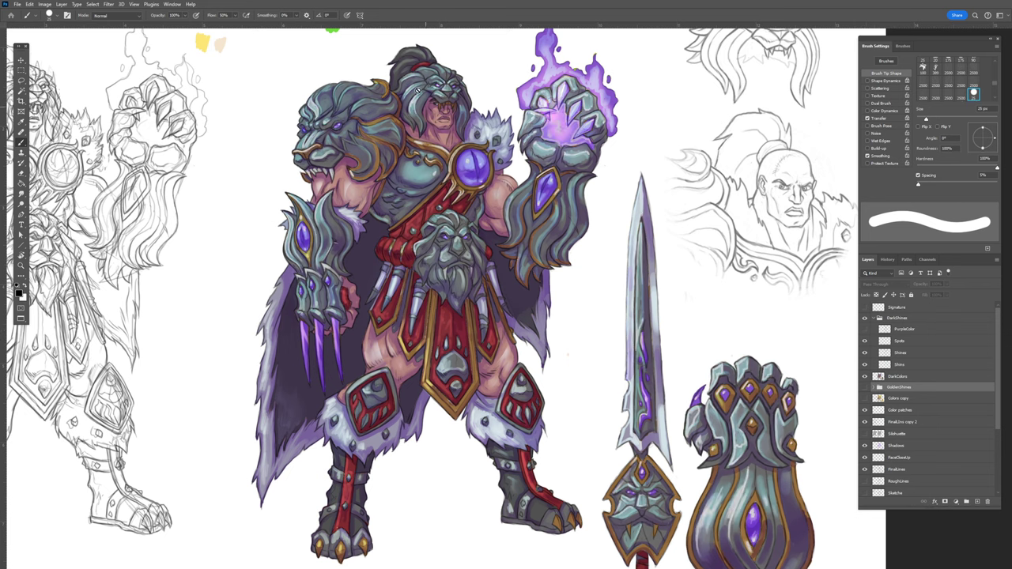
# Colorize the Spots layer in DarkShines using Hue/Saturation with hue 252 and saturation 44, and compare before and after
pyautogui.click(919, 342)
pyautogui.click(45, 4)
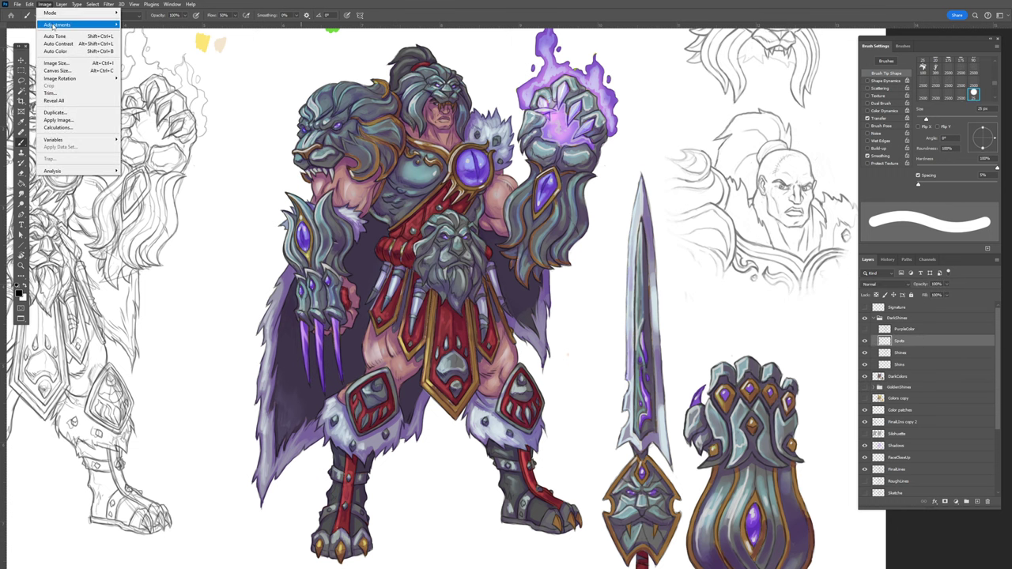
pyautogui.moveTo(52, 24)
pyautogui.click(150, 65)
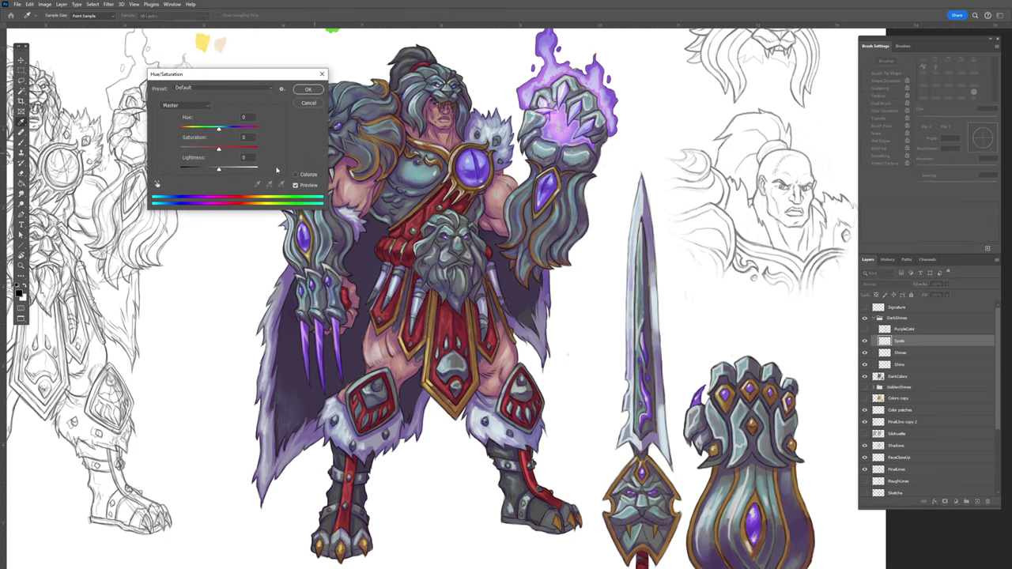
pyautogui.click(296, 175)
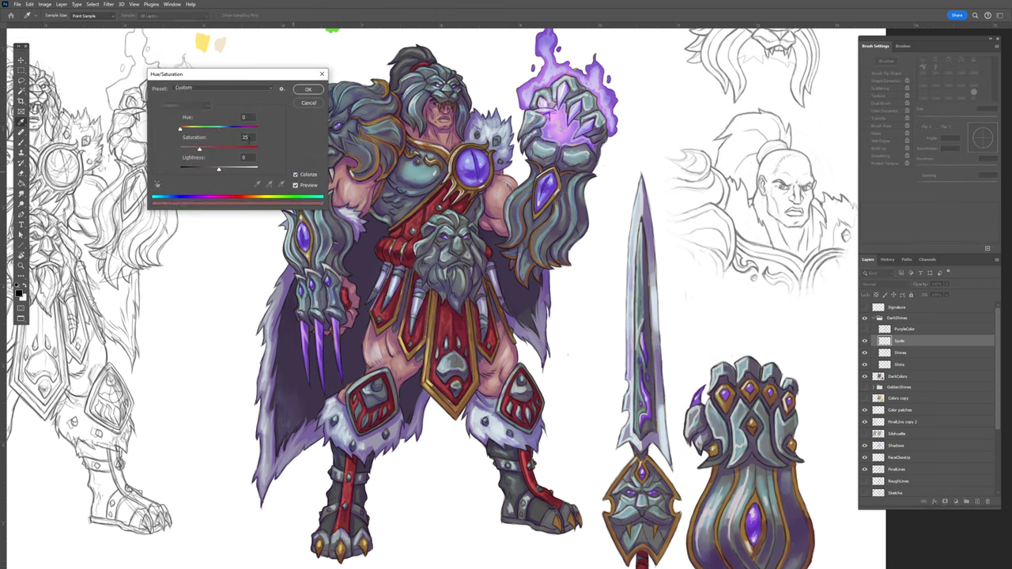
pyautogui.moveTo(199, 150)
pyautogui.mouseDown()
pyautogui.moveTo(282, 146)
pyautogui.moveTo(214, 149)
pyautogui.moveTo(199, 131)
pyautogui.moveTo(243, 125)
pyautogui.moveTo(234, 124)
pyautogui.mouseUp()
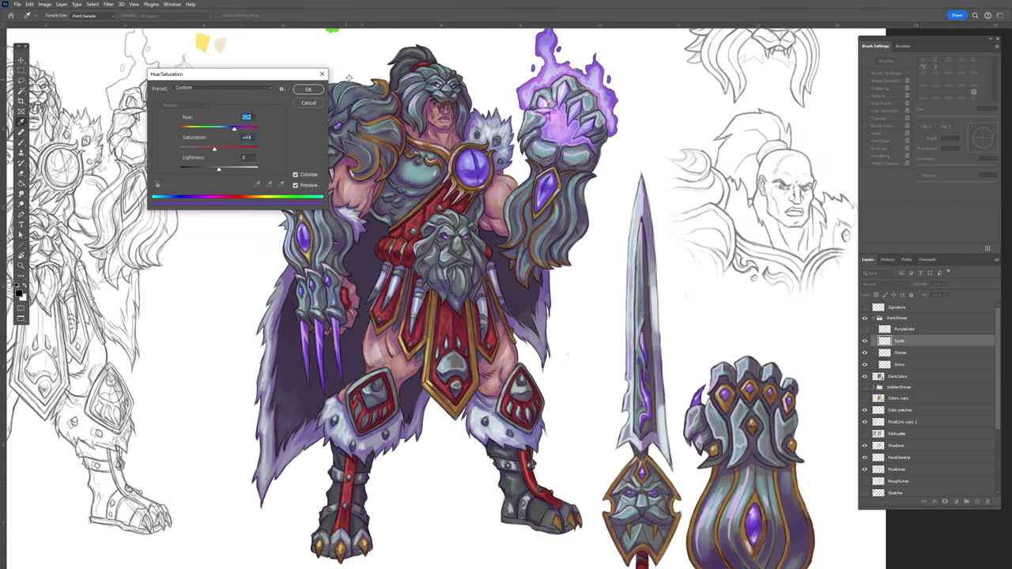
pyautogui.click(308, 89)
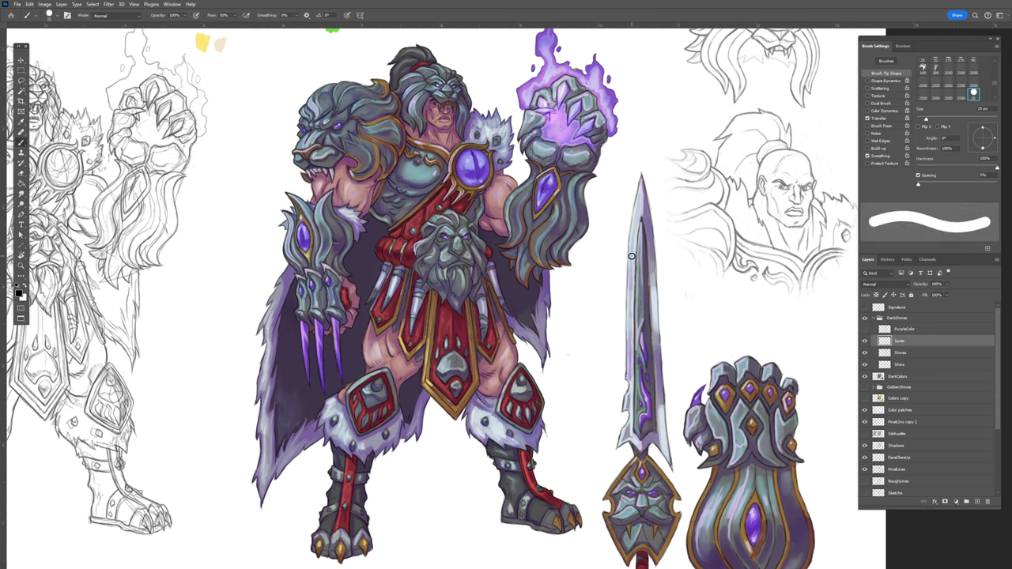
pyautogui.hotkey('ctrl', 'z')
pyautogui.hotkey('ctrl', 'shift', 'z')
# Delete the PurpleColor layer from the DarkShines group
pyautogui.scroll(-1, 973, 466)
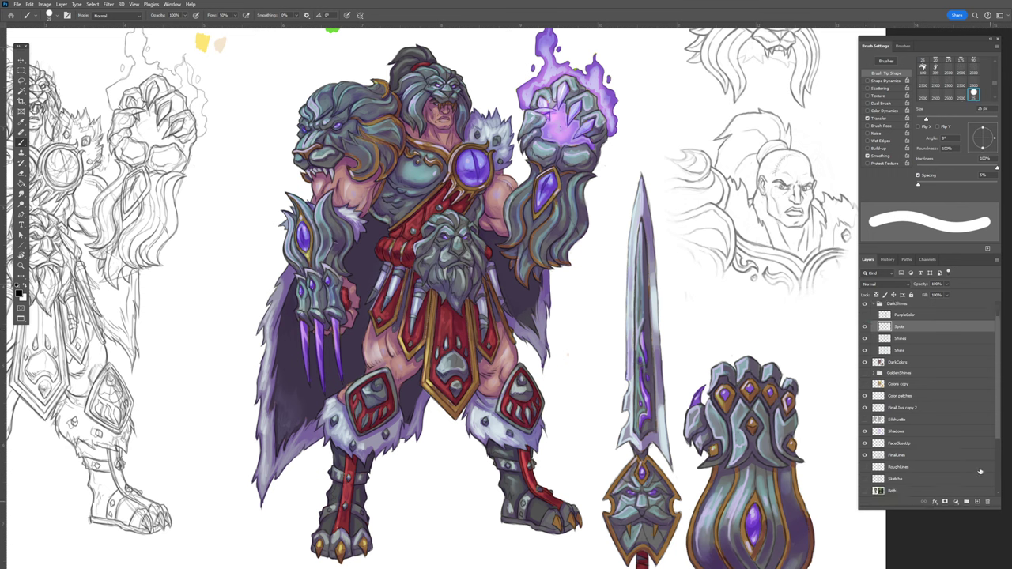
pyautogui.press('Delete')
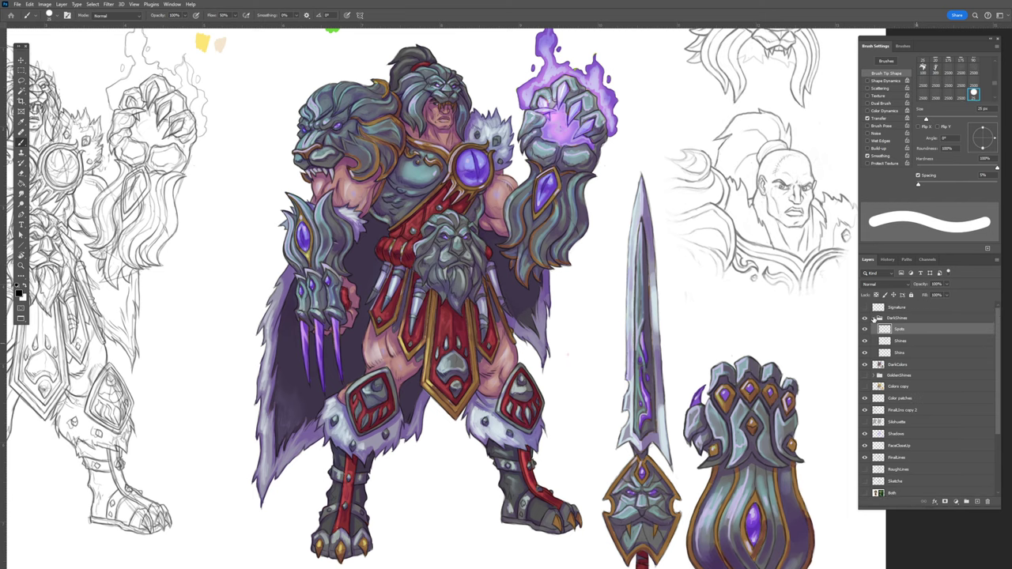
pyautogui.hotkey('ctrl', '-')
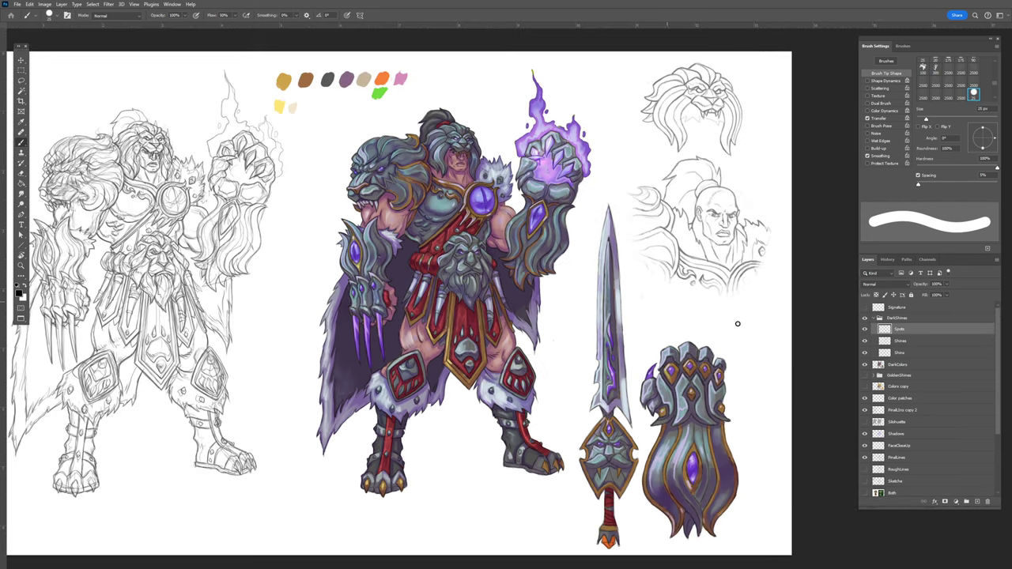
# Show the Signature layer and collapse the DarkShines group
pyautogui.hscroll(-1, 418, 270)
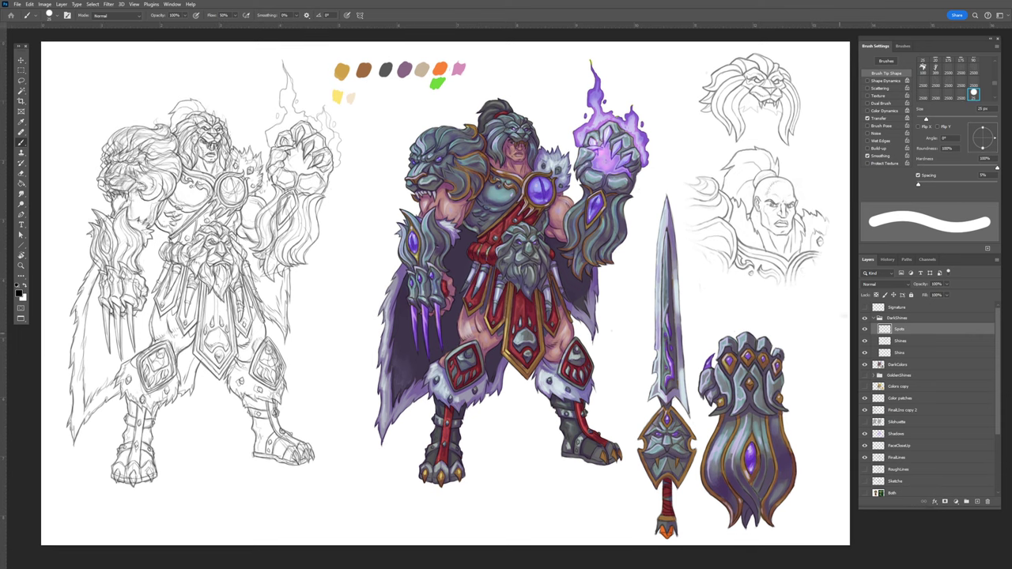
pyautogui.click(864, 308)
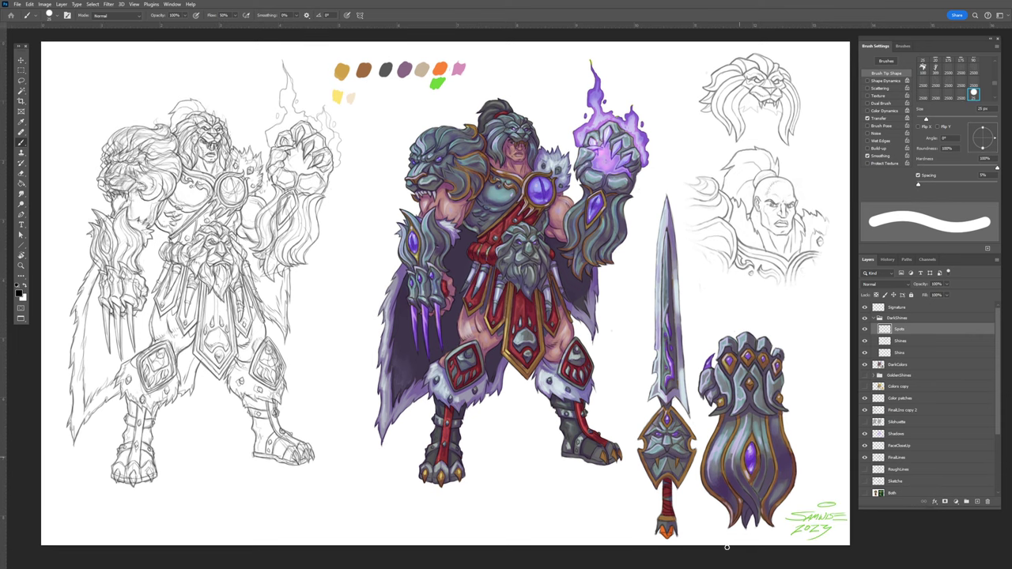
pyautogui.click(873, 318)
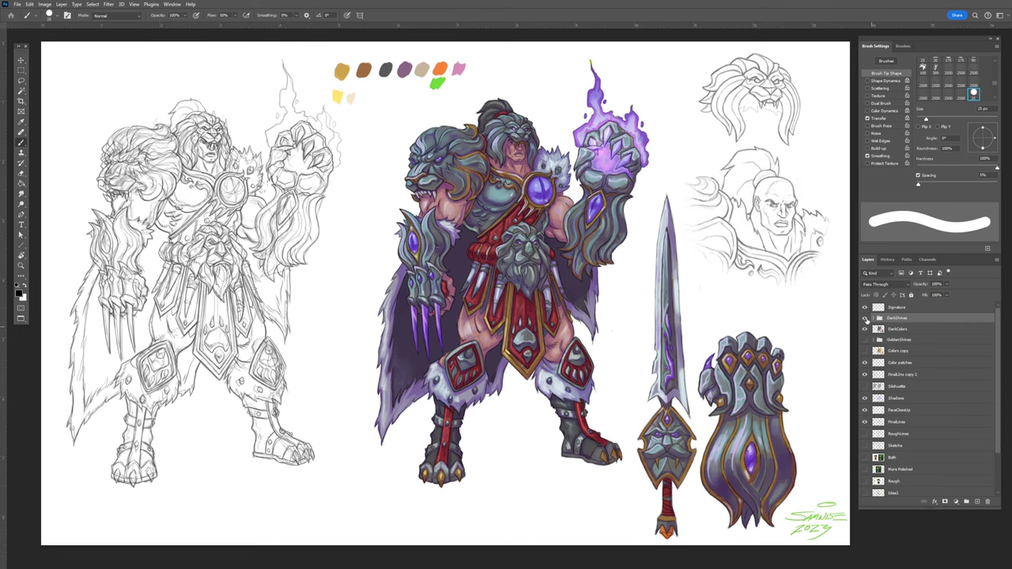
# Switch to the golden version by hiding DarkShines and DarkColors and showing the Colors copy layer and the GoldenShines group
pyautogui.click(864, 317)
pyautogui.click(864, 329)
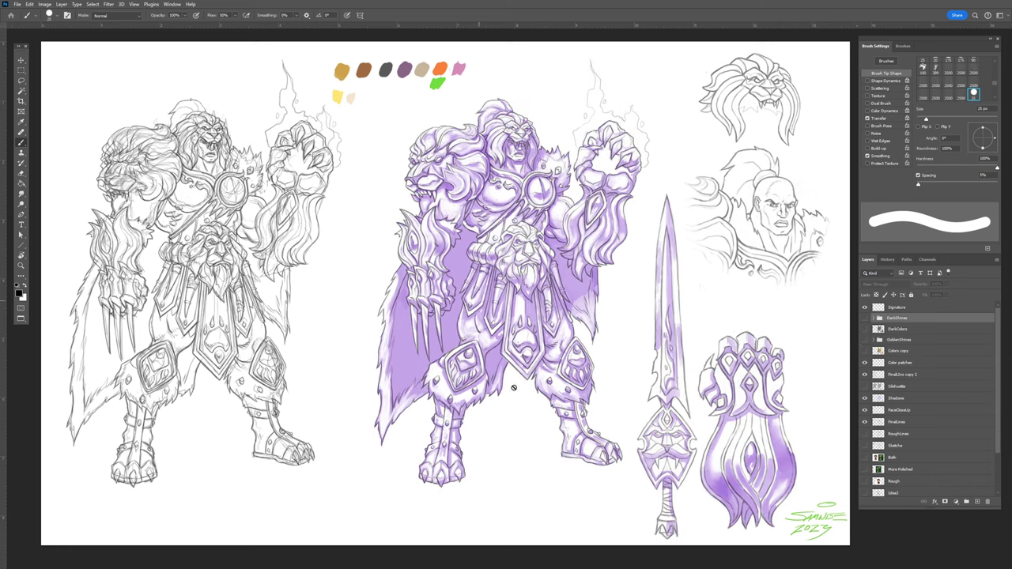
pyautogui.click(864, 350)
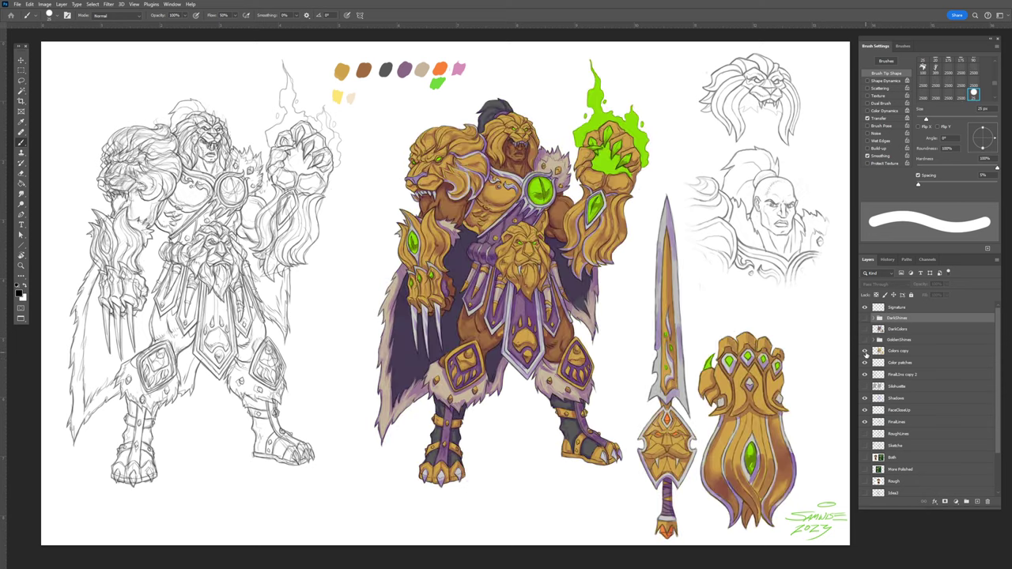
pyautogui.click(865, 339)
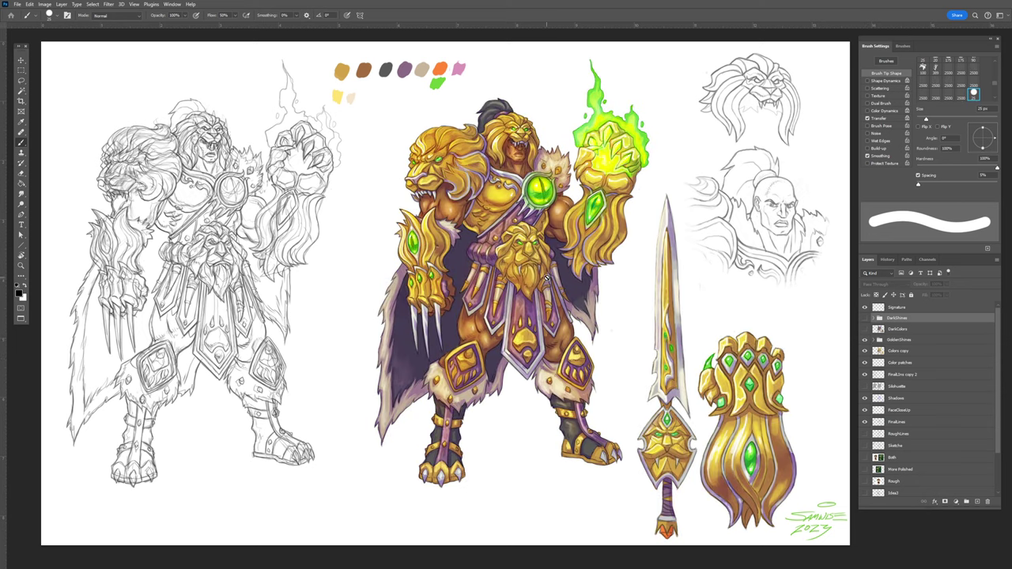